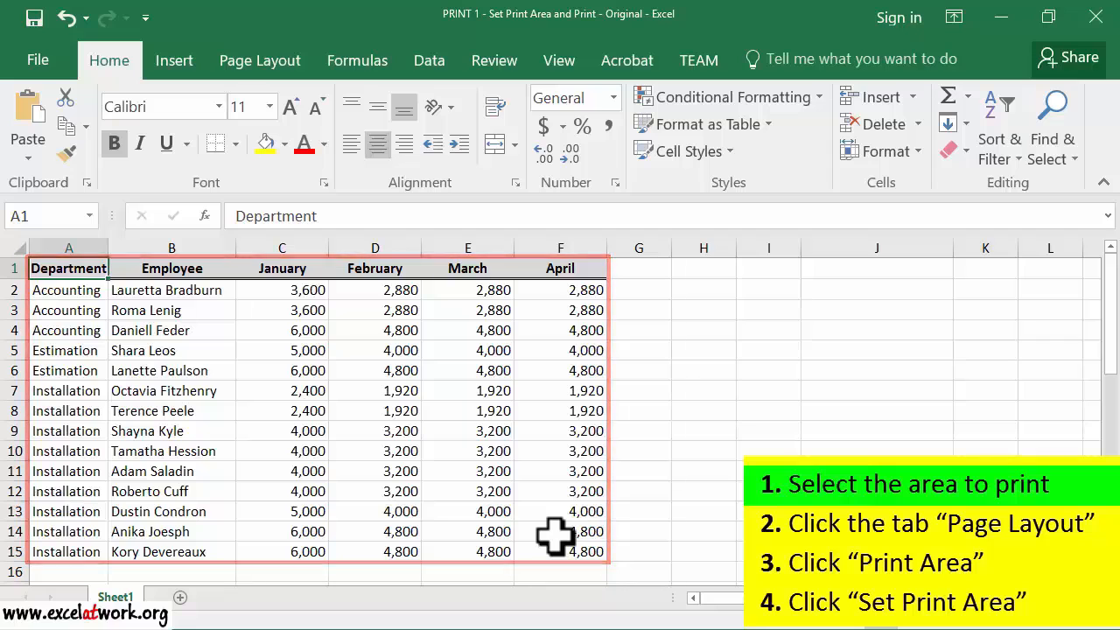
# - Set the range A1:F15, covering Department through April, as the print area
pyautogui.moveTo(559, 558); pyautogui.dragTo(50, 264)
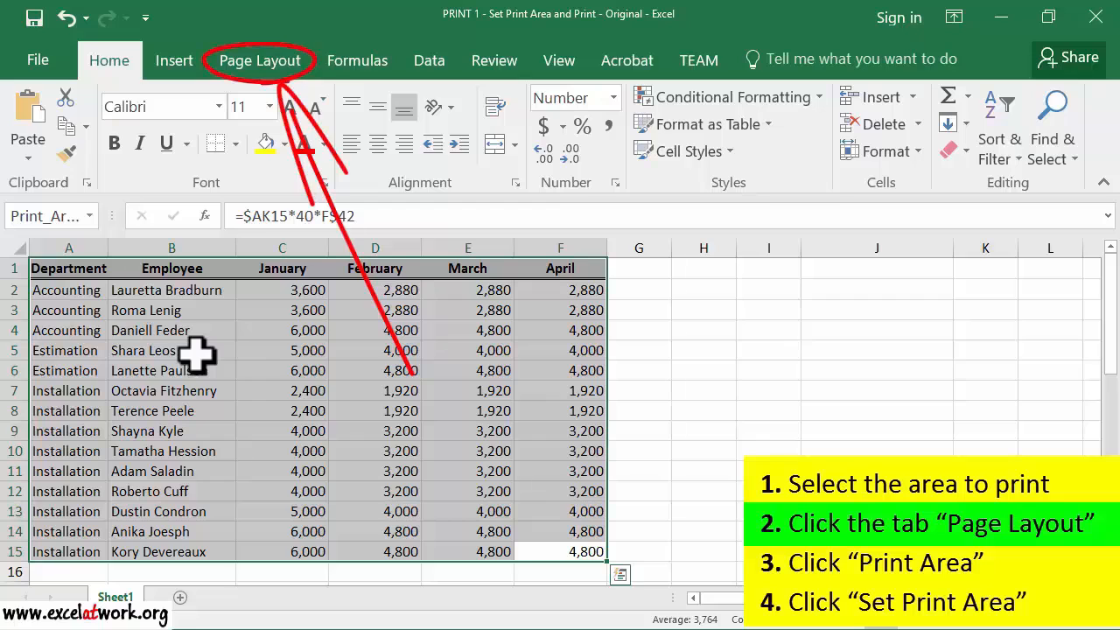
pyautogui.click(287, 63)
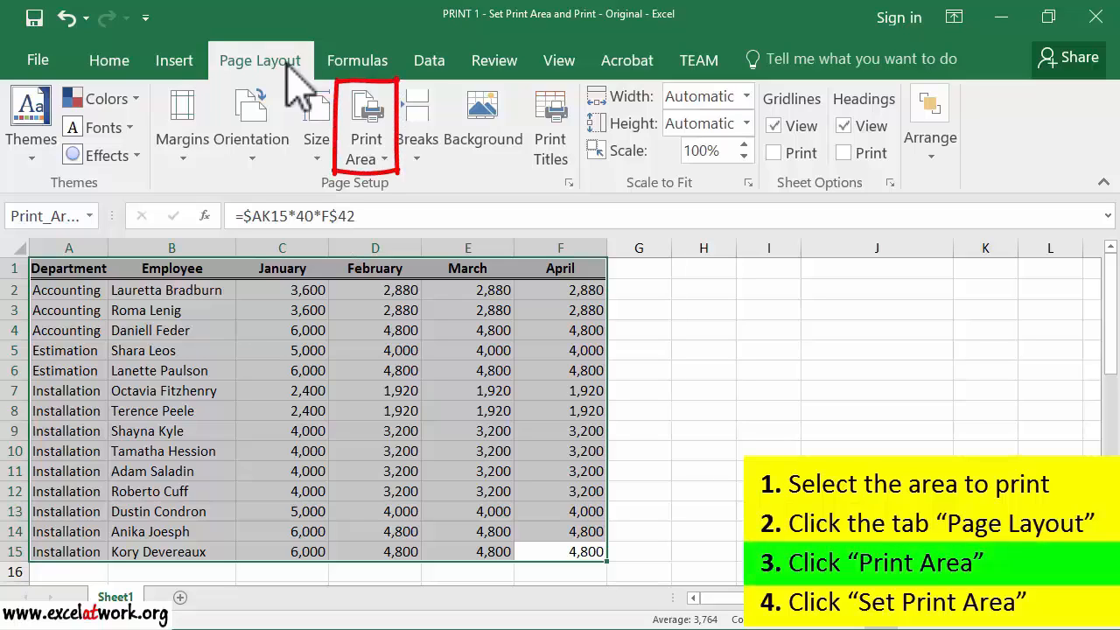
pyautogui.click(357, 133)
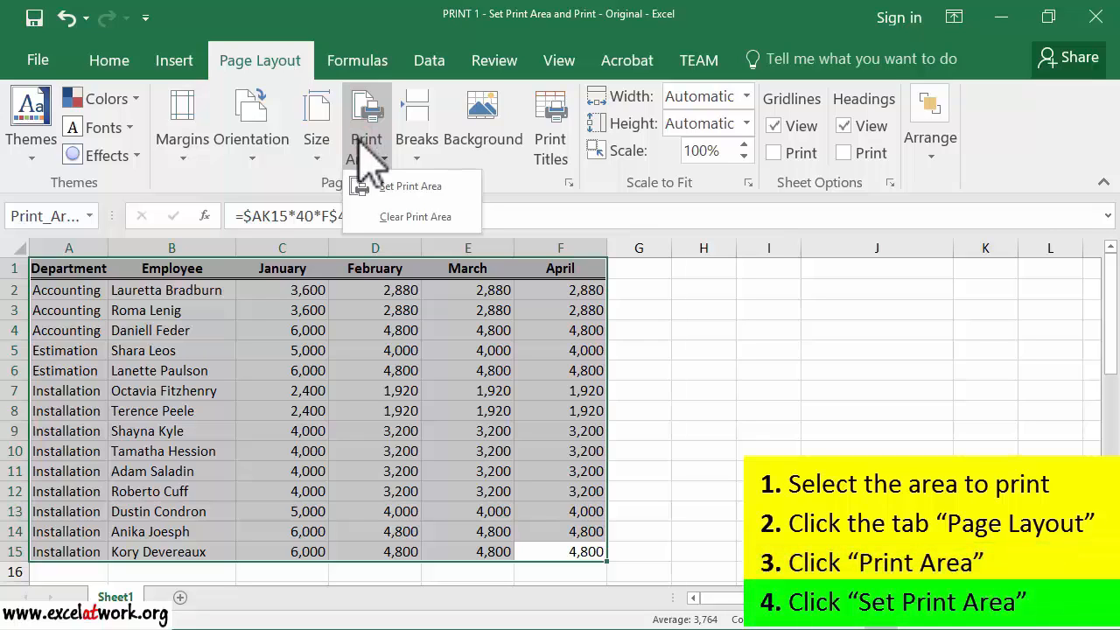
pyautogui.click(411, 188)
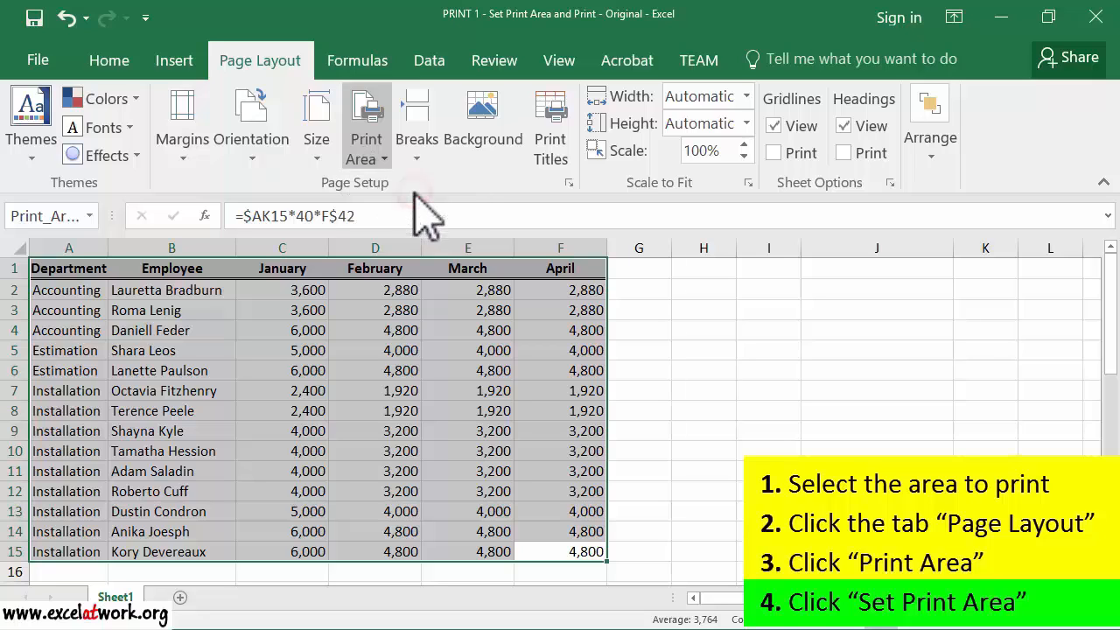
pyautogui.click(663, 351)
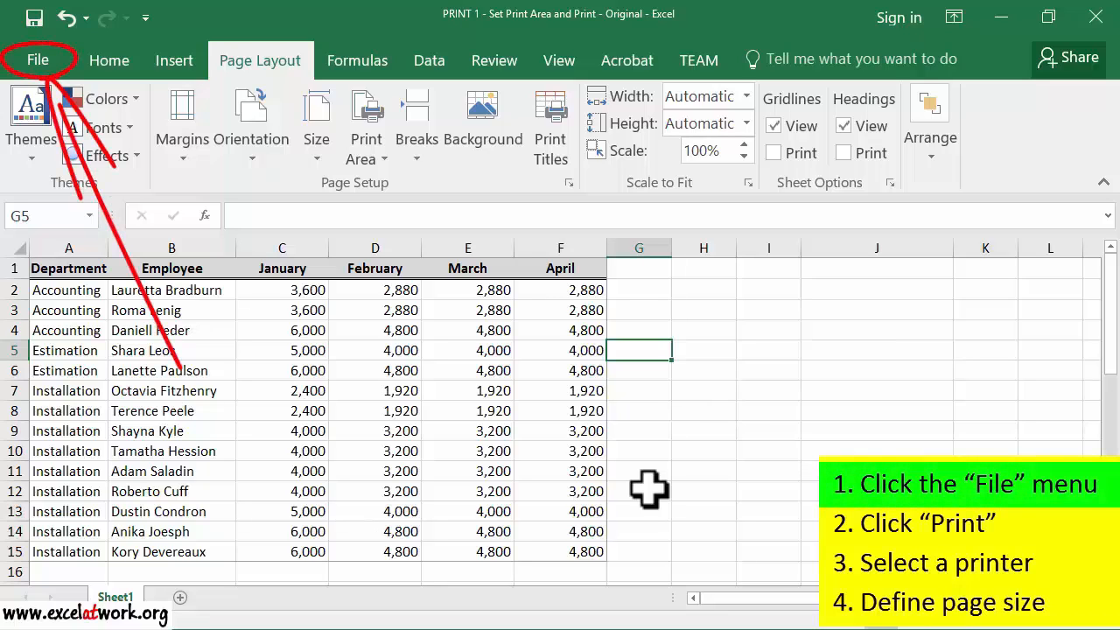
# - Open the workbook's print settings and choose Adobe PDF as the printer
pyautogui.click(41, 67)
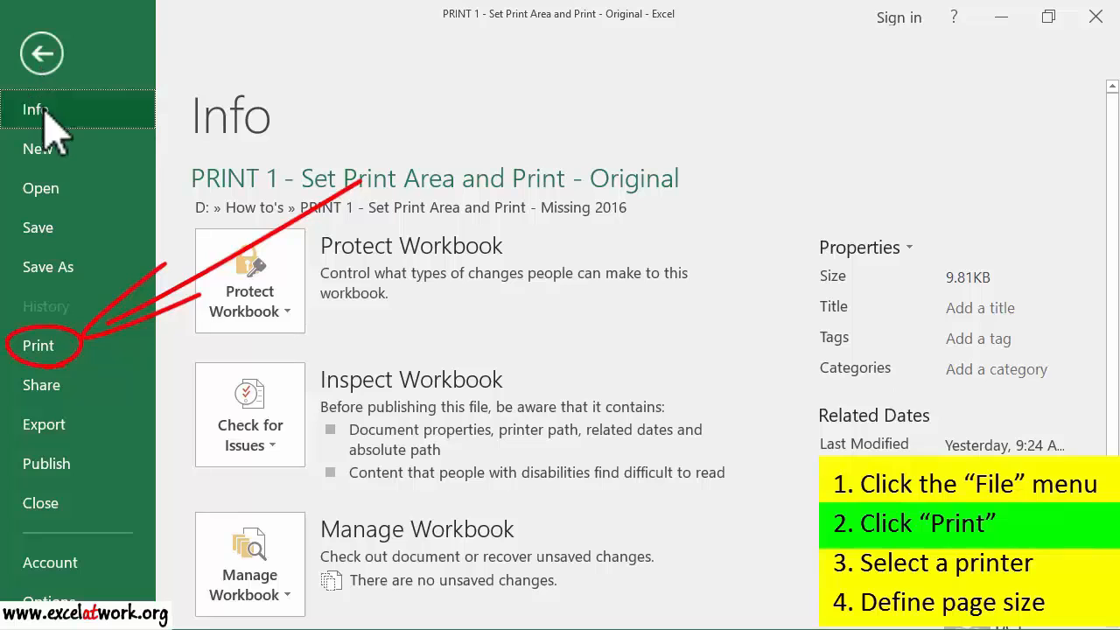
pyautogui.click(98, 378)
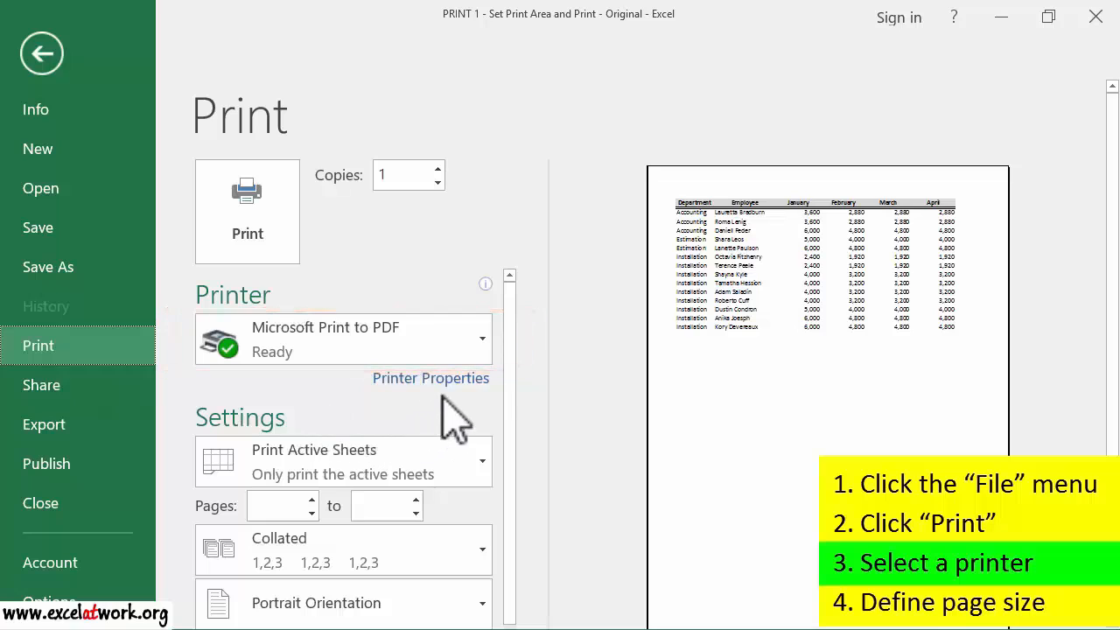
pyautogui.click(481, 343)
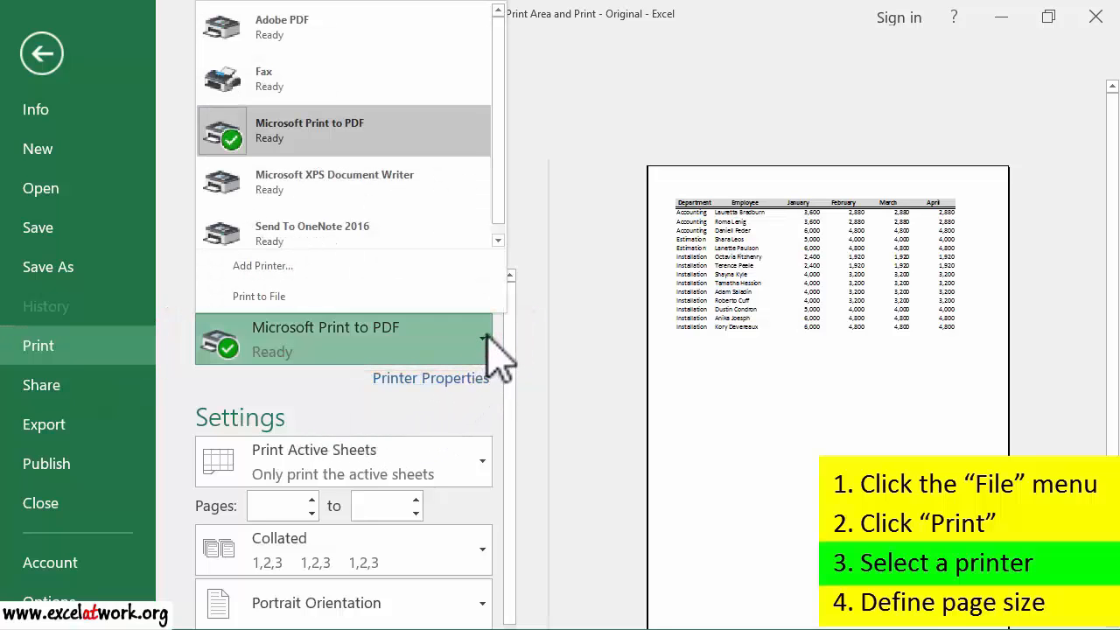
pyautogui.click(365, 23)
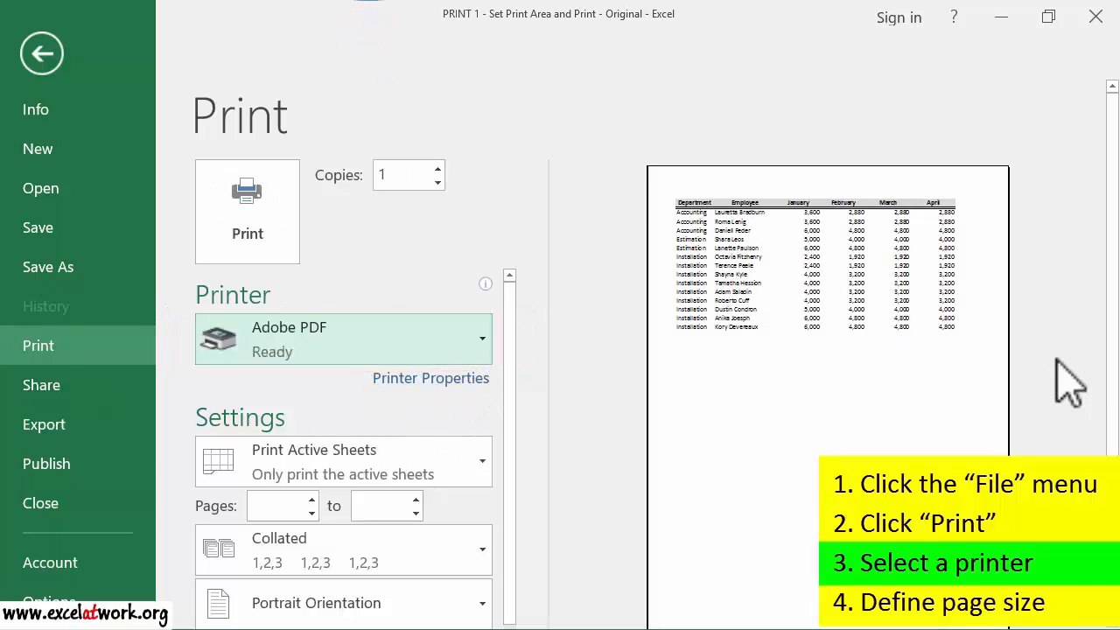
# - Set the Adobe PDF page size to Custom 4x5 in the printer properties
pyautogui.scroll(-1, 1116, 412)
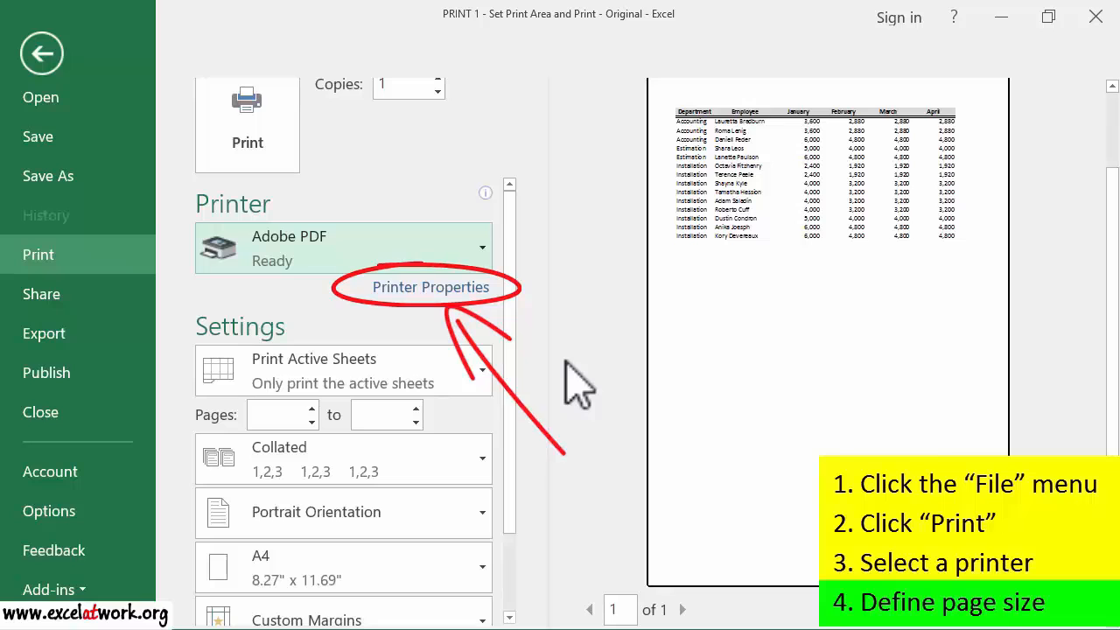
pyautogui.click(472, 298)
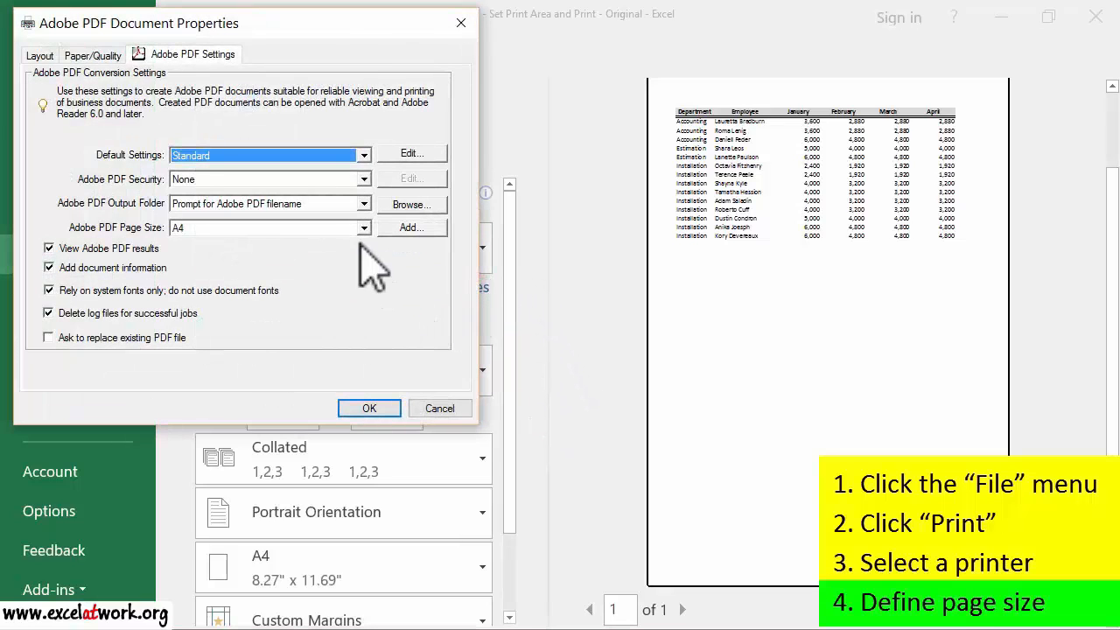
pyautogui.click(363, 228)
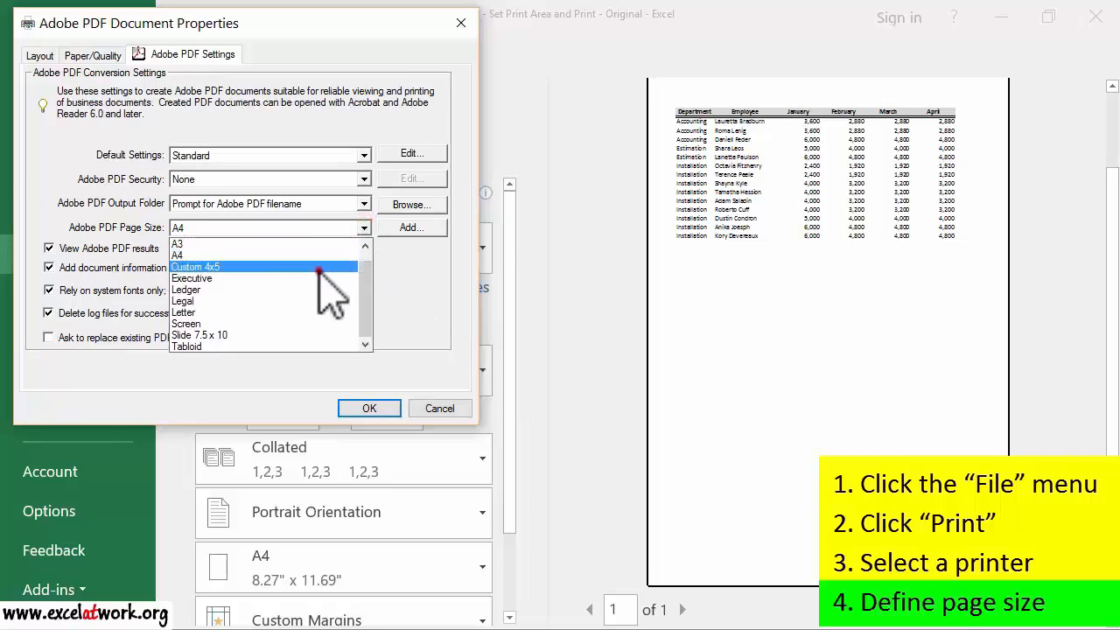
pyautogui.click(319, 269)
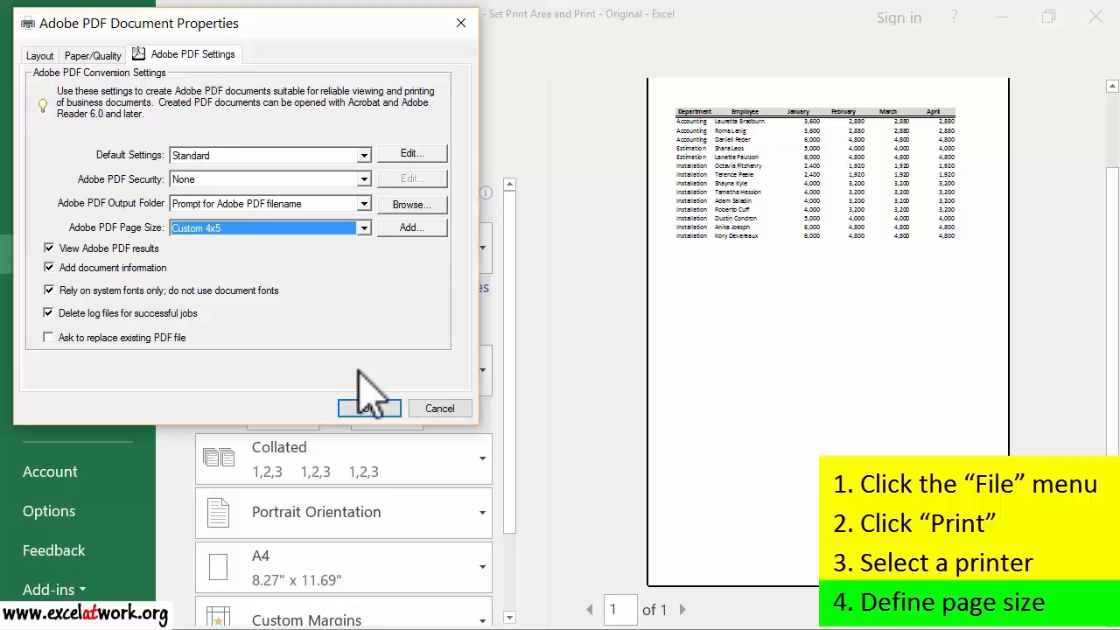
pyautogui.click(363, 409)
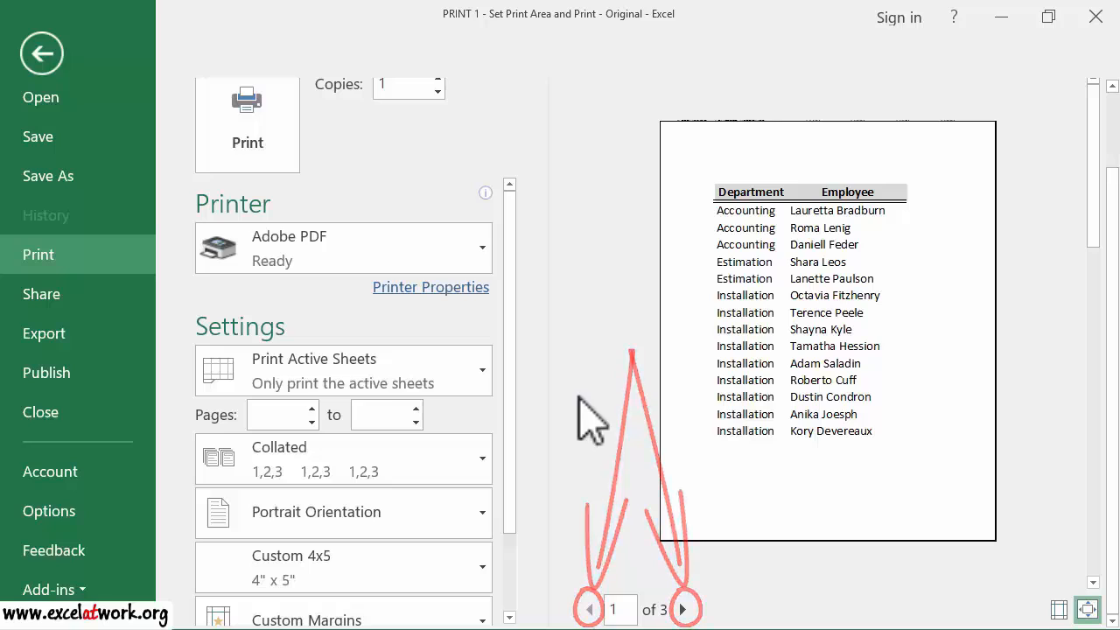
# - Page through the print preview to see how the columns are divided, and return to the first page
pyautogui.click(681, 609)
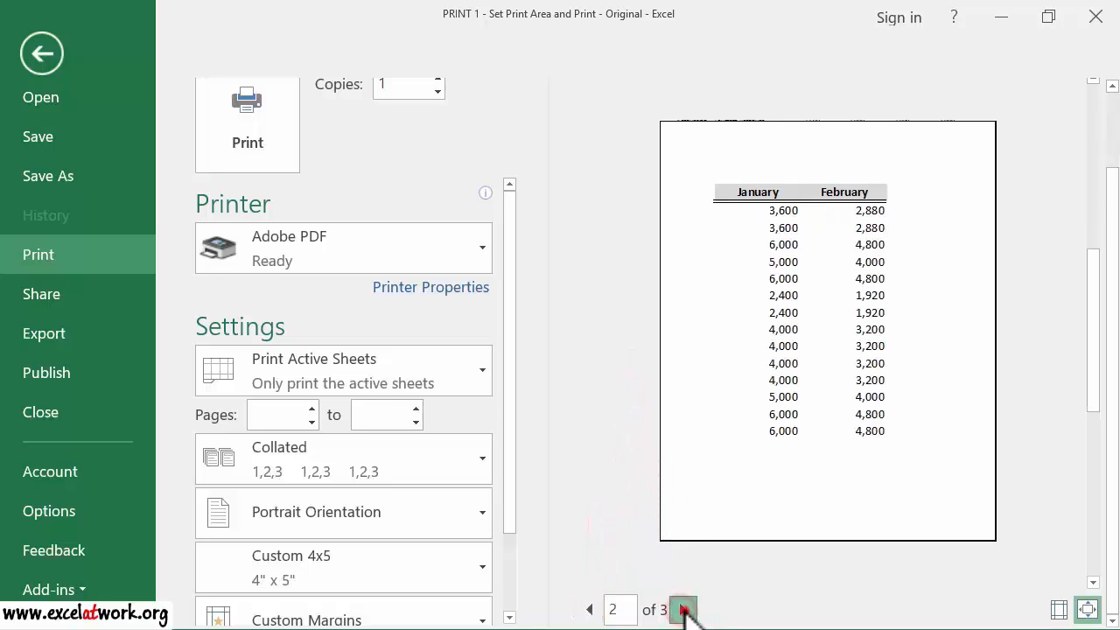
pyautogui.click(681, 610)
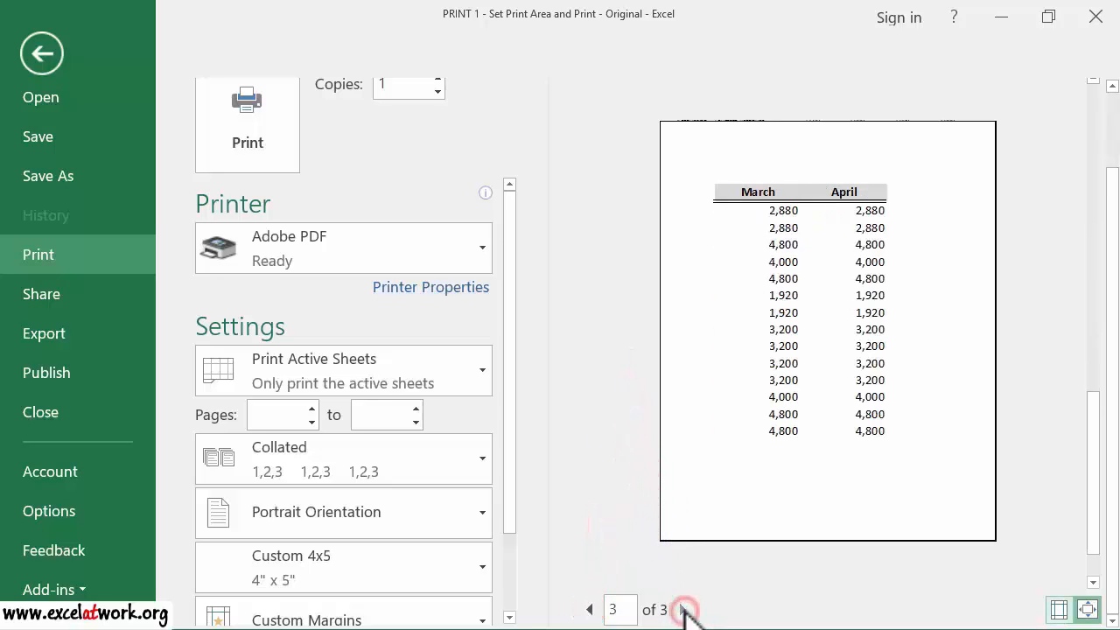
pyautogui.click(589, 610)
pyautogui.click(589, 610)
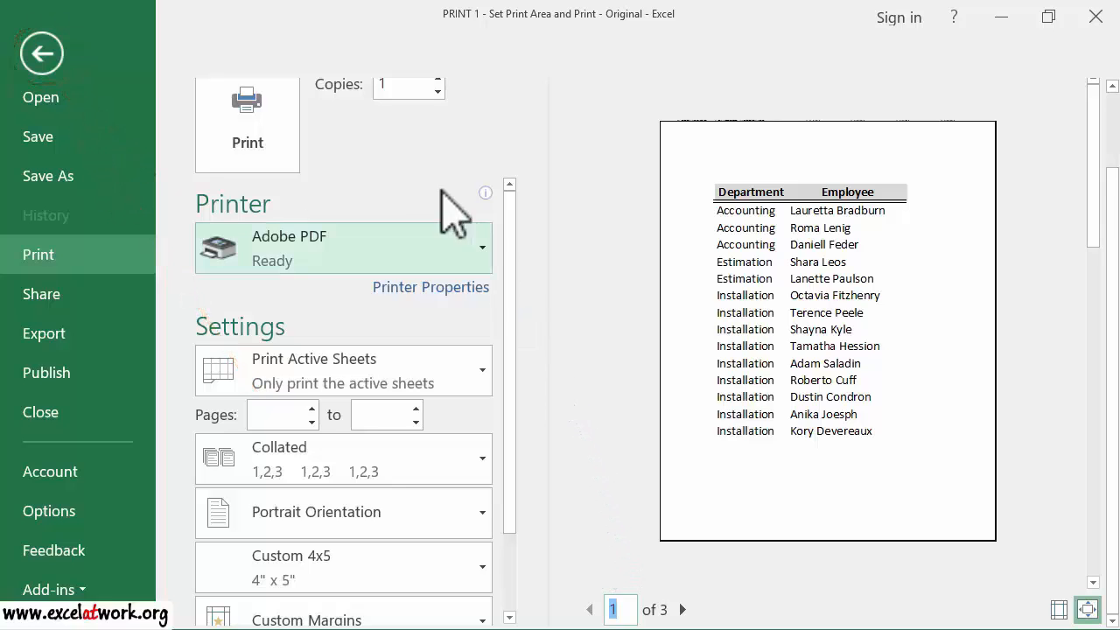
# - Examine the worksheet's page divisions in Page Break Preview, and switch back to Normal view
pyautogui.click(46, 57)
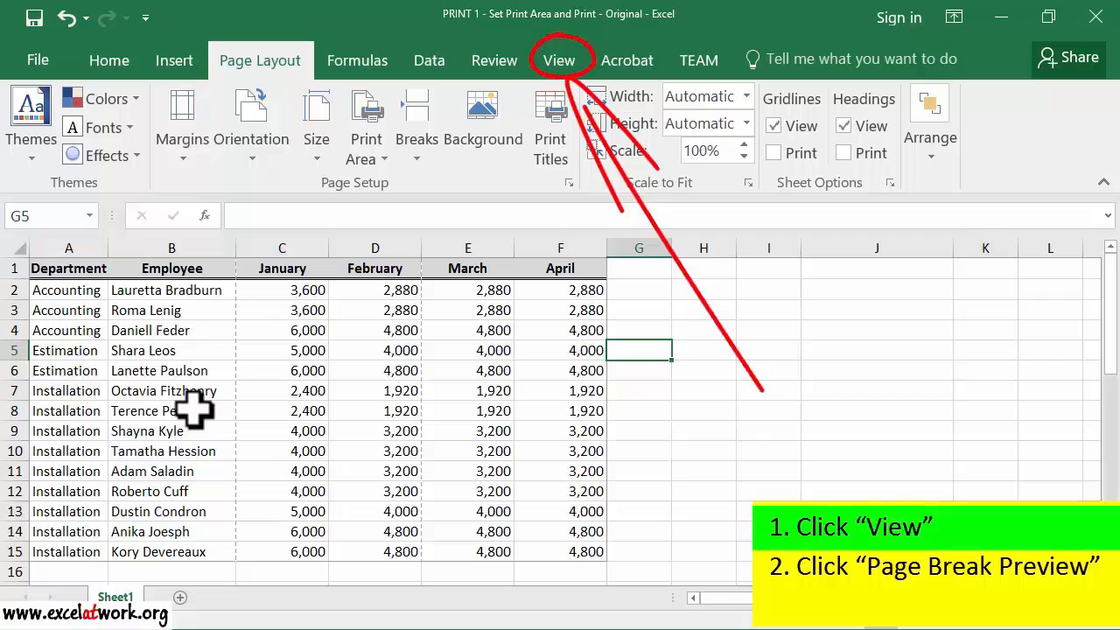
pyautogui.click(557, 63)
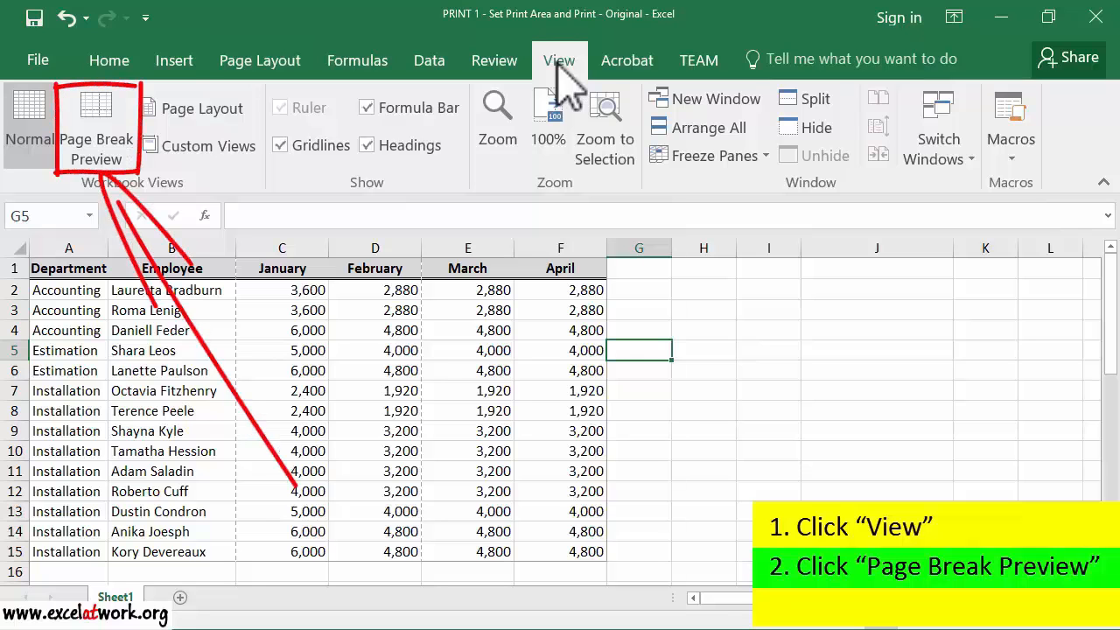
pyautogui.click(100, 115)
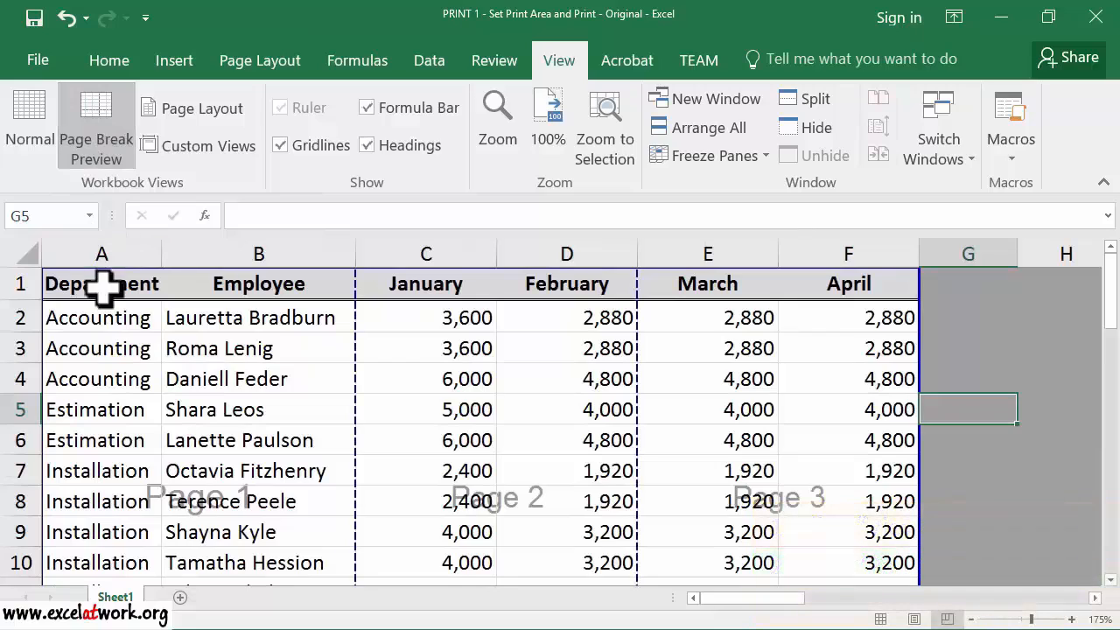
pyautogui.click(102, 284)
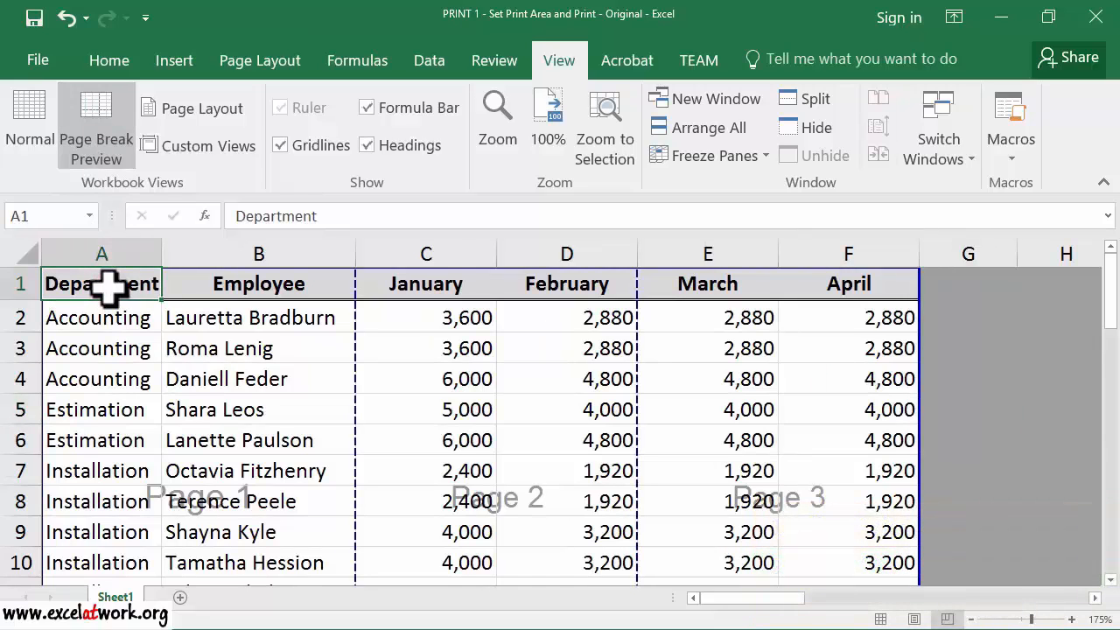
pyautogui.scroll(-4, 106, 289)
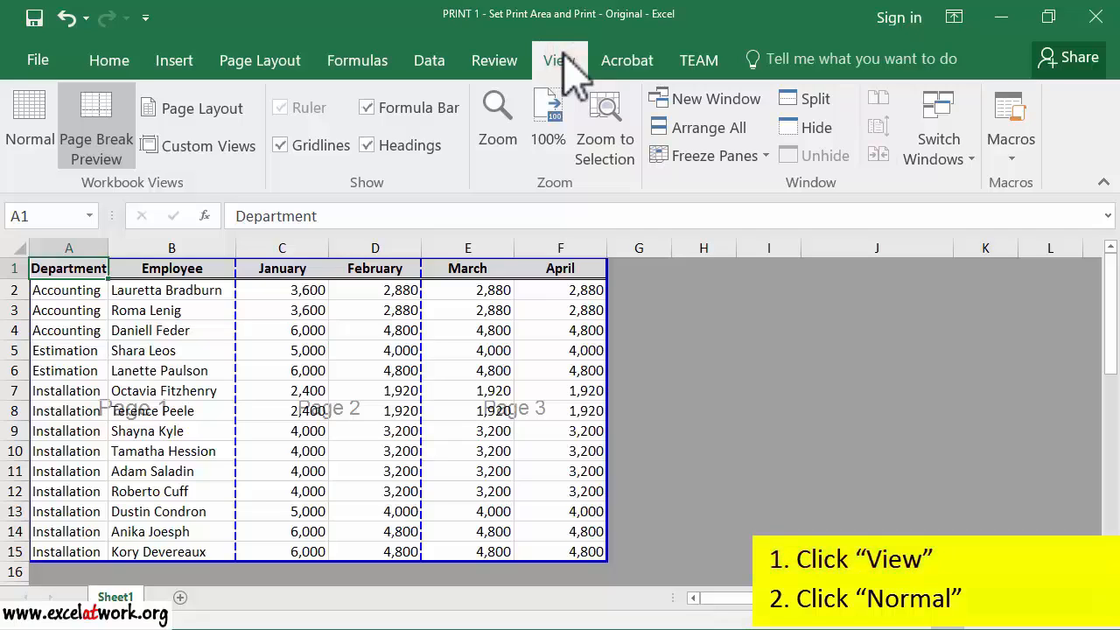
pyautogui.click(33, 120)
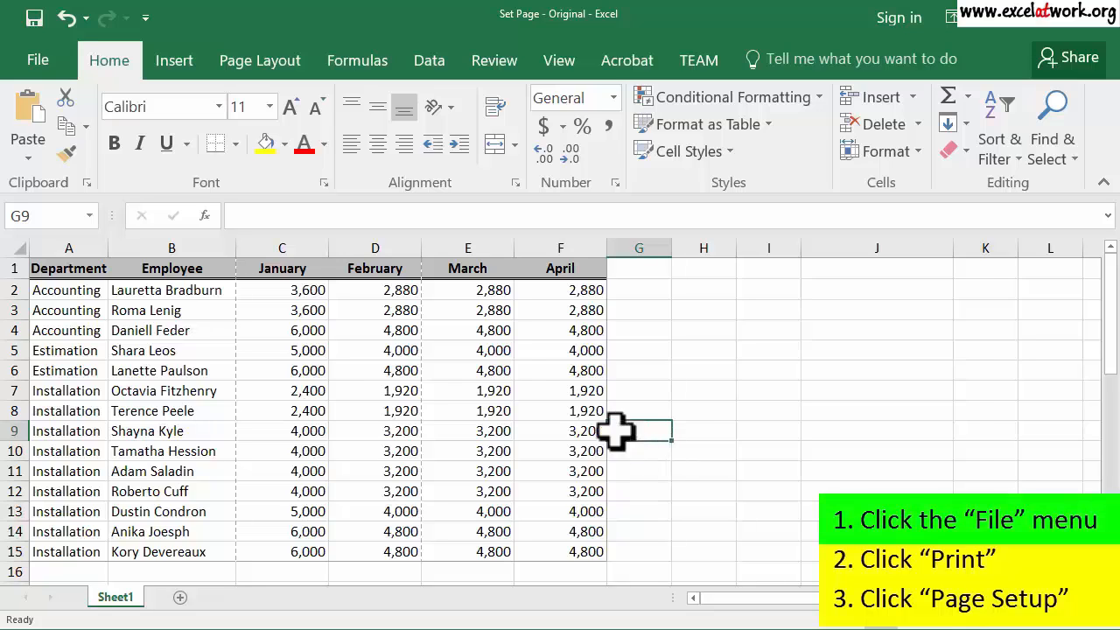
# - Configure the print page setup of the Set Page workbook with Custom 4x5 paper size and Landscape orientation
pyautogui.click(26, 59)
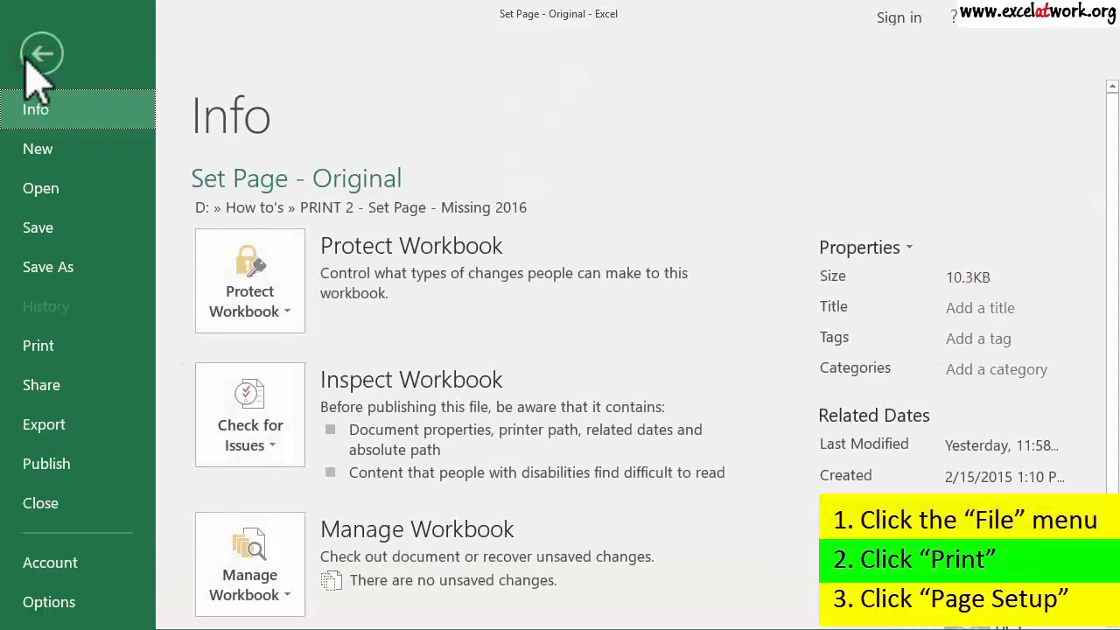
pyautogui.click(54, 348)
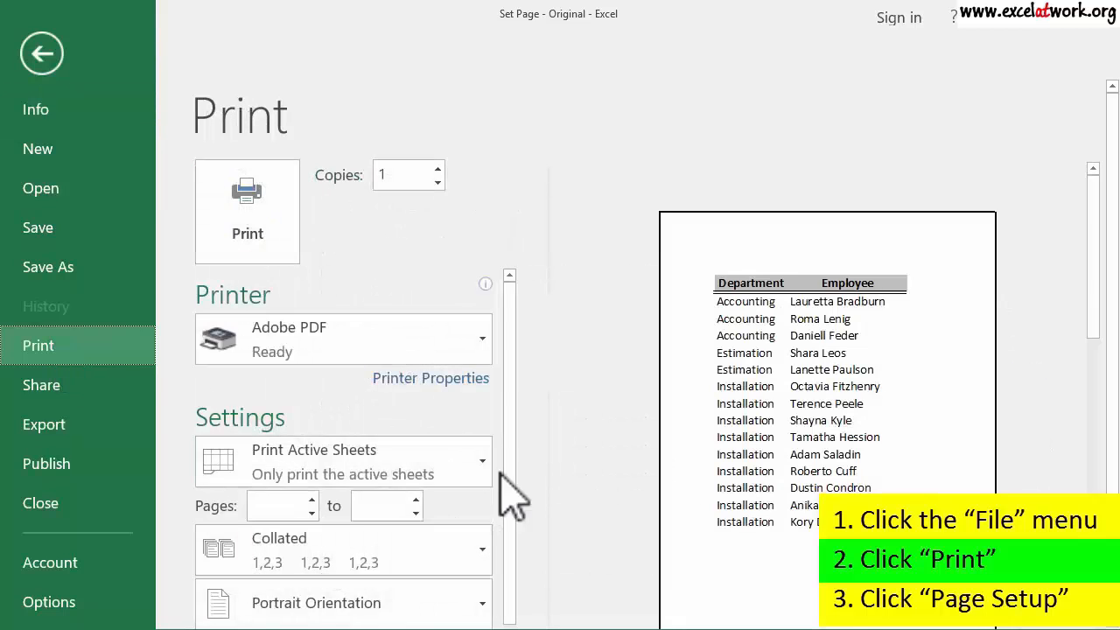
pyautogui.moveTo(1111, 360); pyautogui.dragTo(1113, 504)
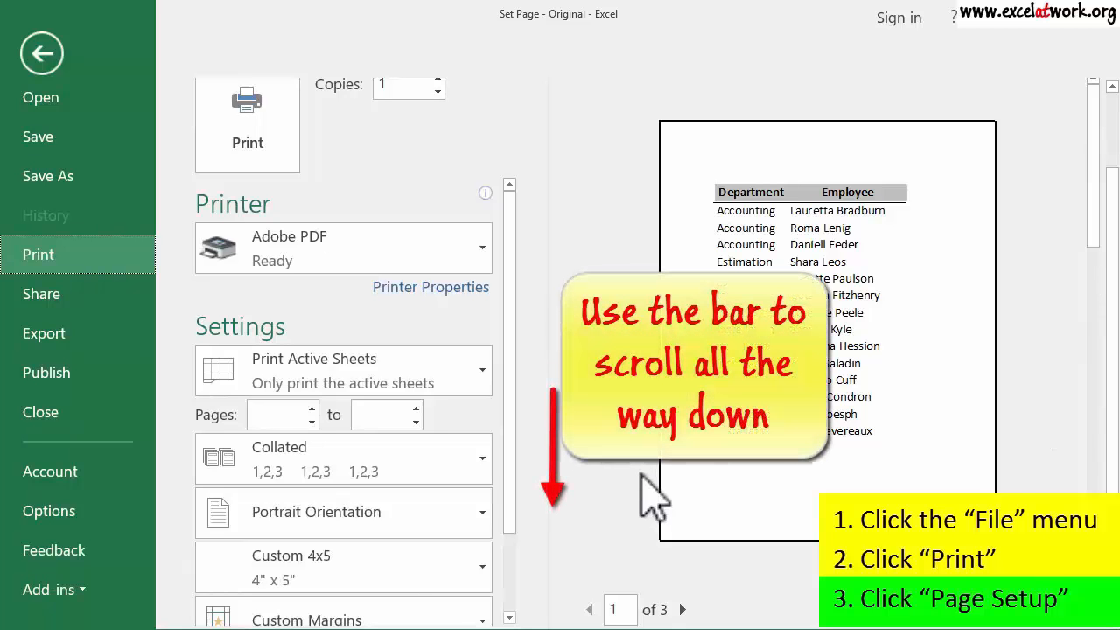
pyautogui.moveTo(507, 331); pyautogui.dragTo(508, 475)
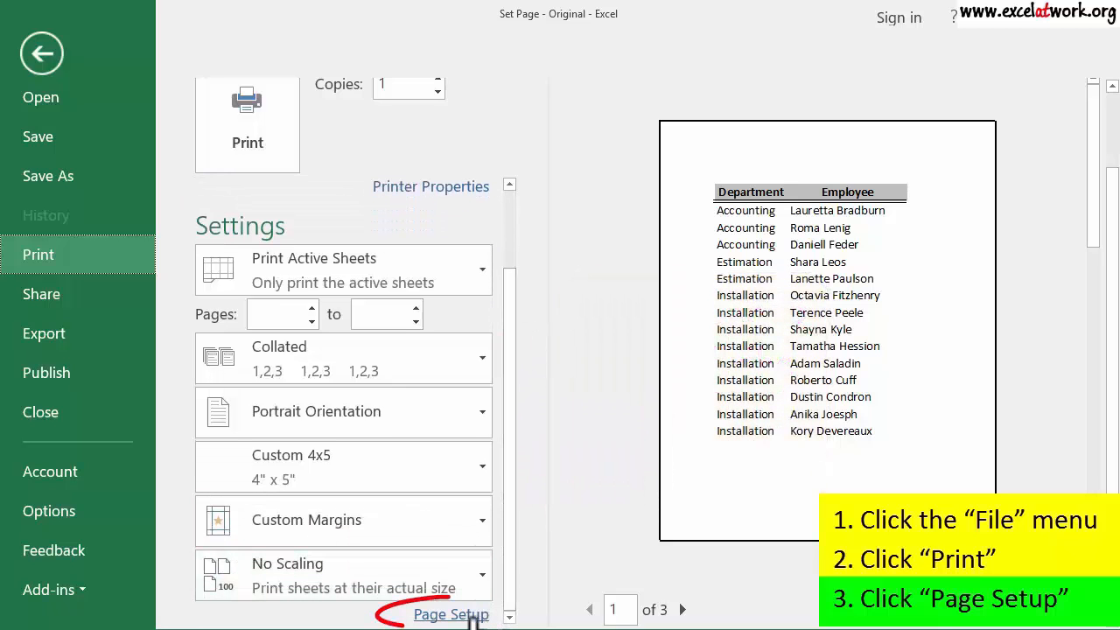
pyautogui.click(451, 614)
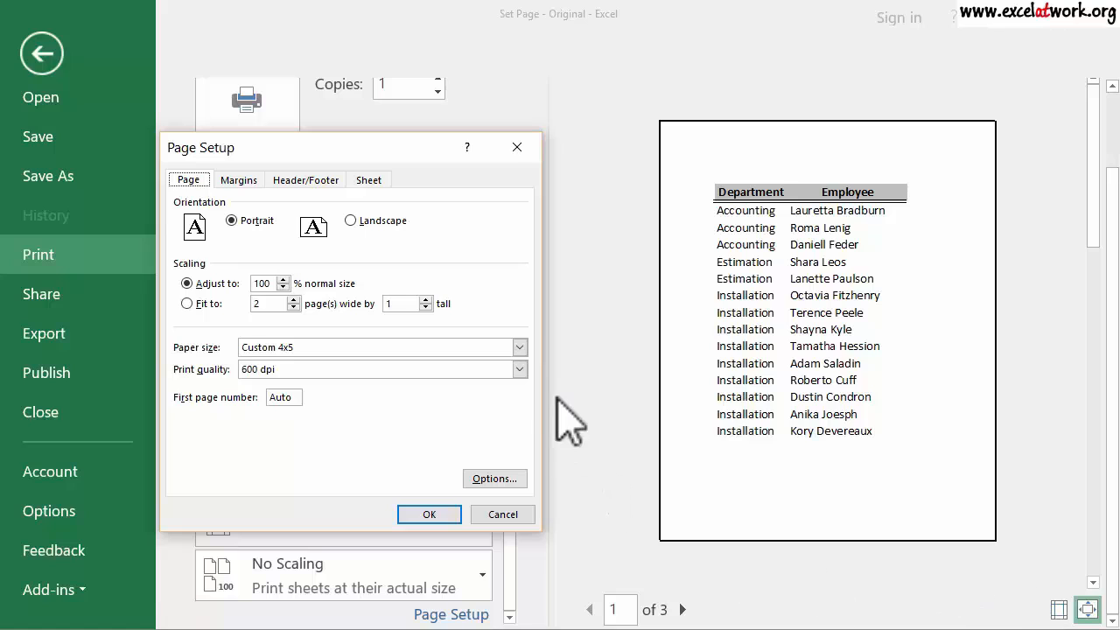
pyautogui.click(519, 347)
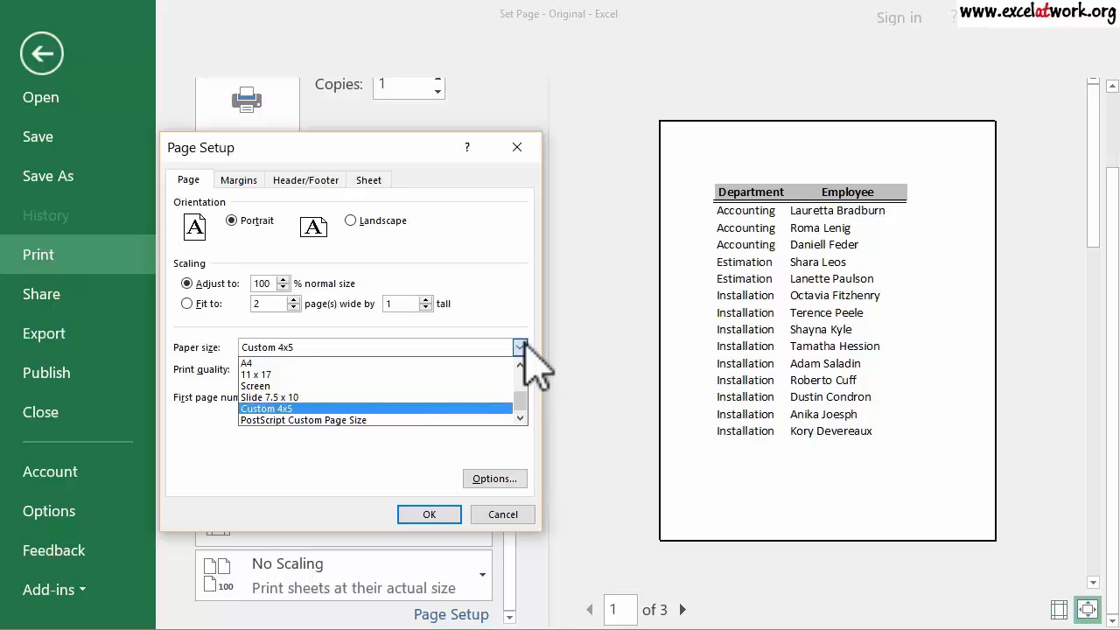
pyautogui.click(469, 408)
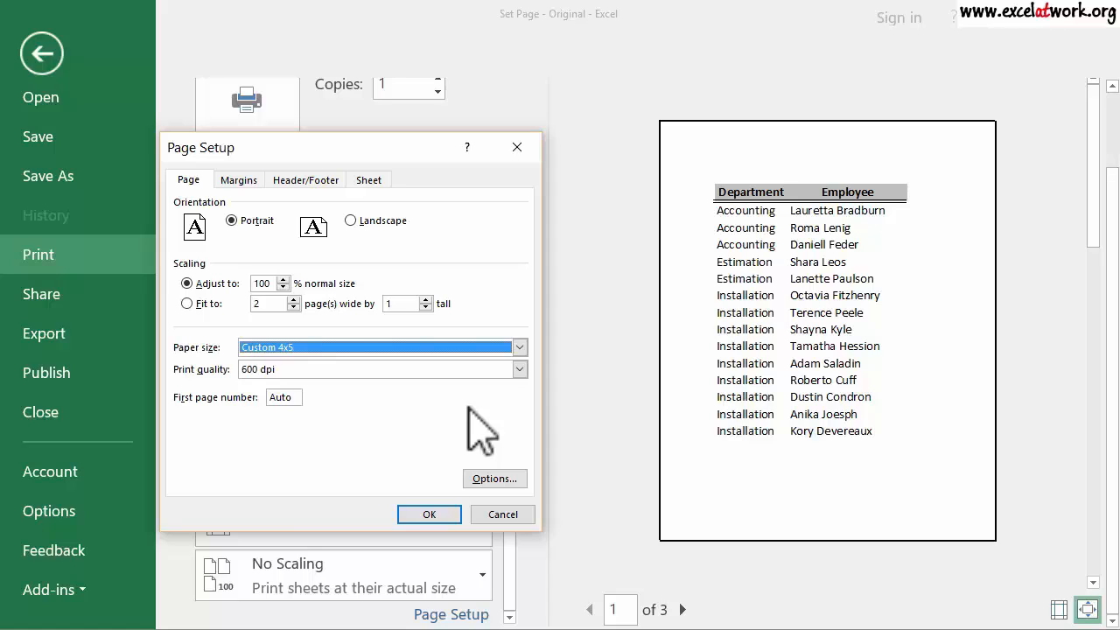
pyautogui.click(349, 221)
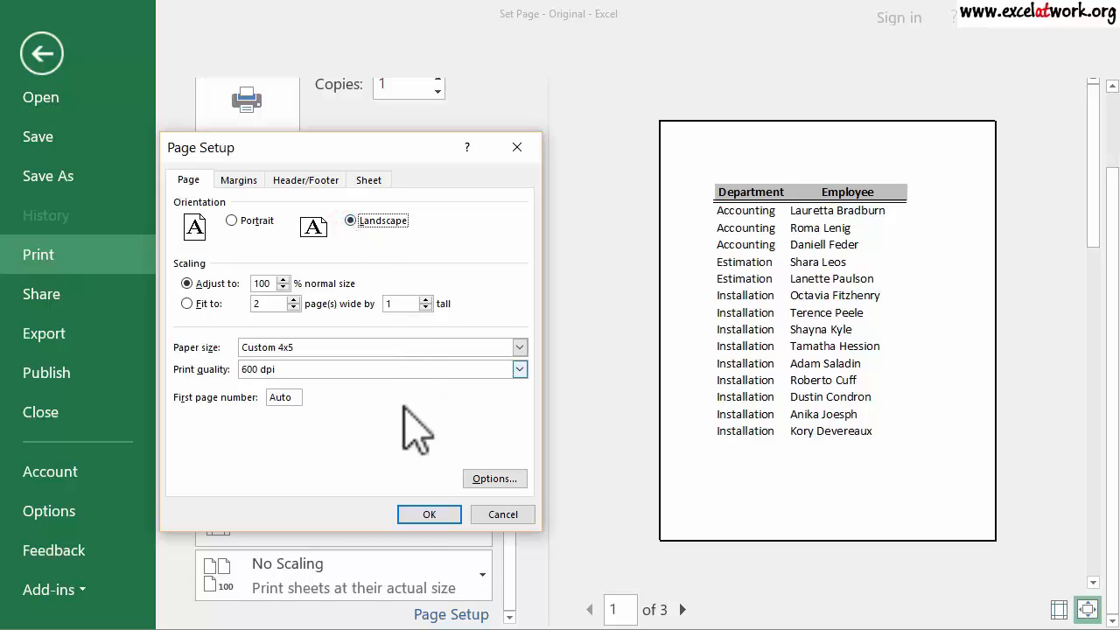
pyautogui.click(409, 514)
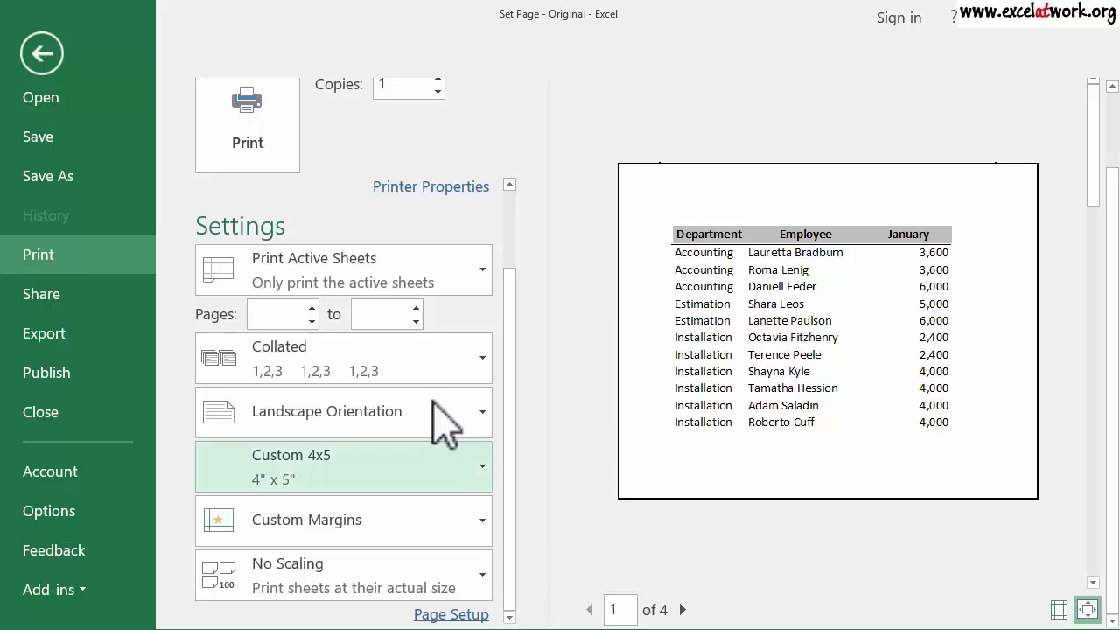
# - Return to the worksheet and display its page divisions in Page Break Preview
pyautogui.click(42, 65)
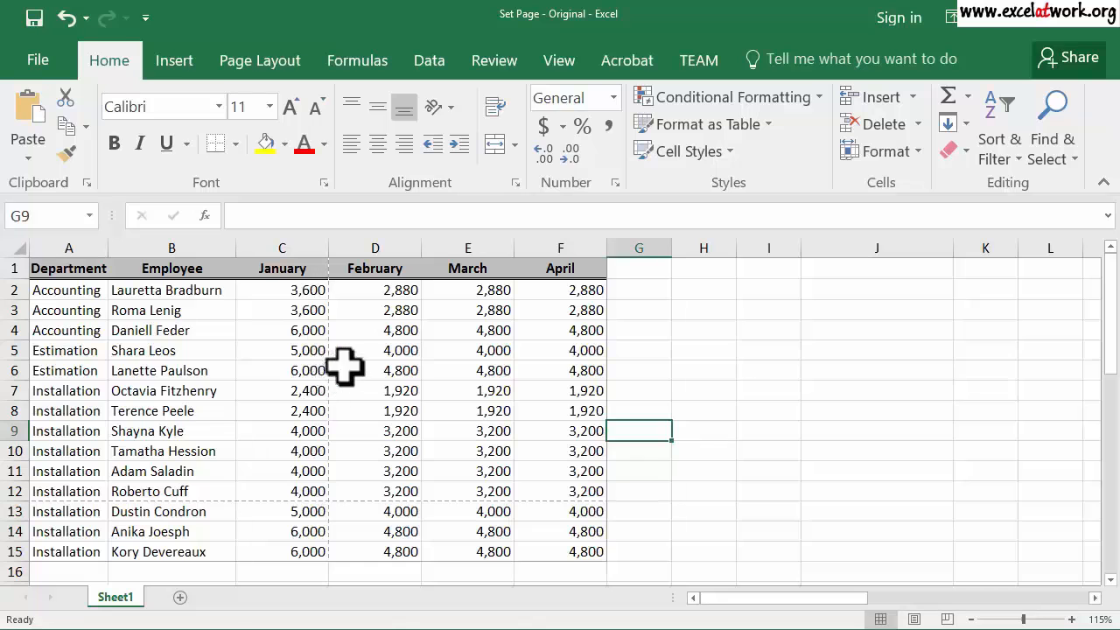
pyautogui.click(559, 62)
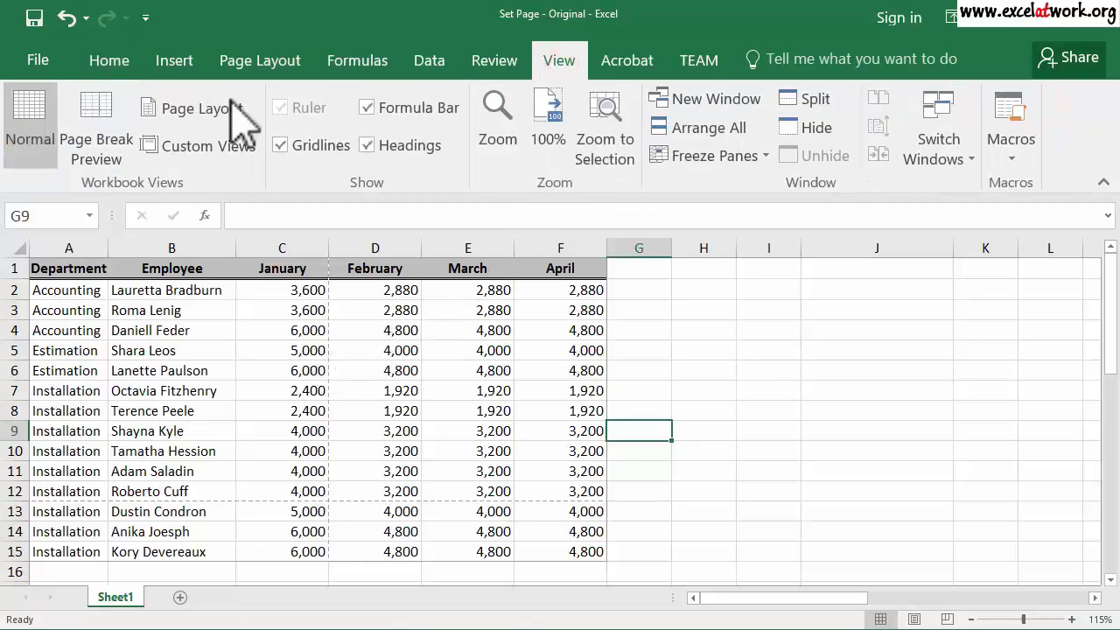
pyautogui.click(99, 153)
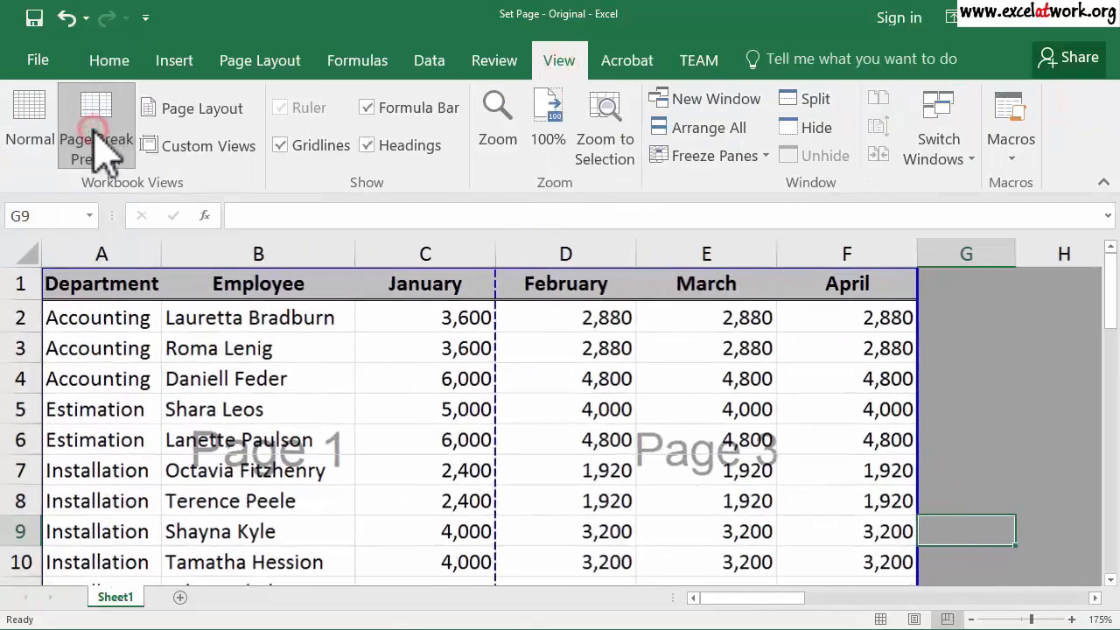
# - View the whole table's page divisions in Page Break Preview, and open the Page Setup dialog from the print settings
pyautogui.click(93, 282)
pyautogui.scroll(-4, 94, 282)
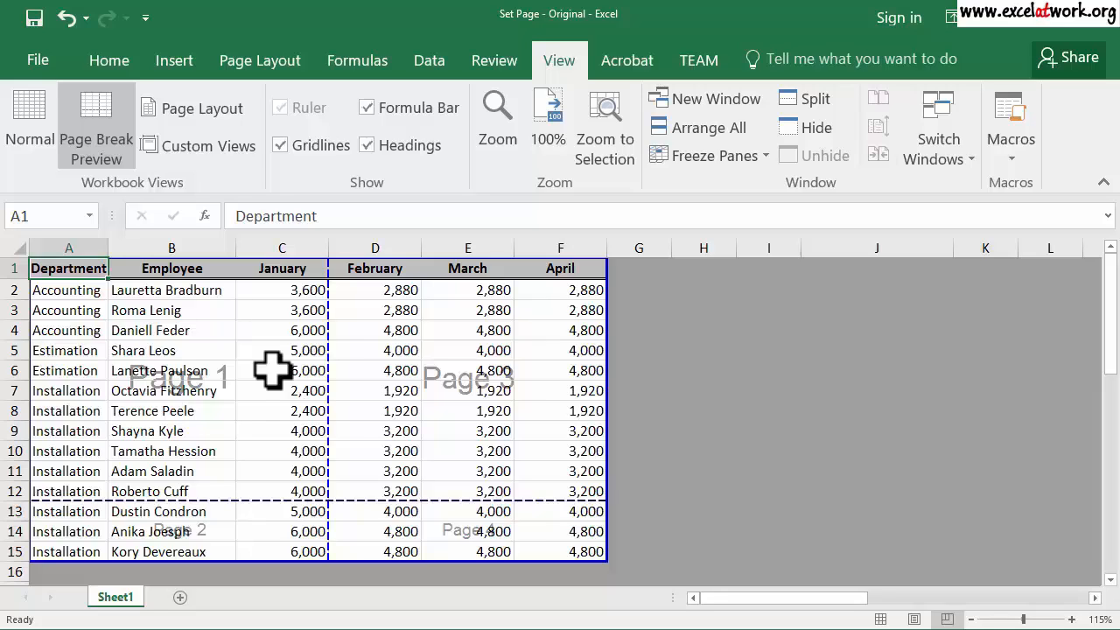
pyautogui.click(40, 59)
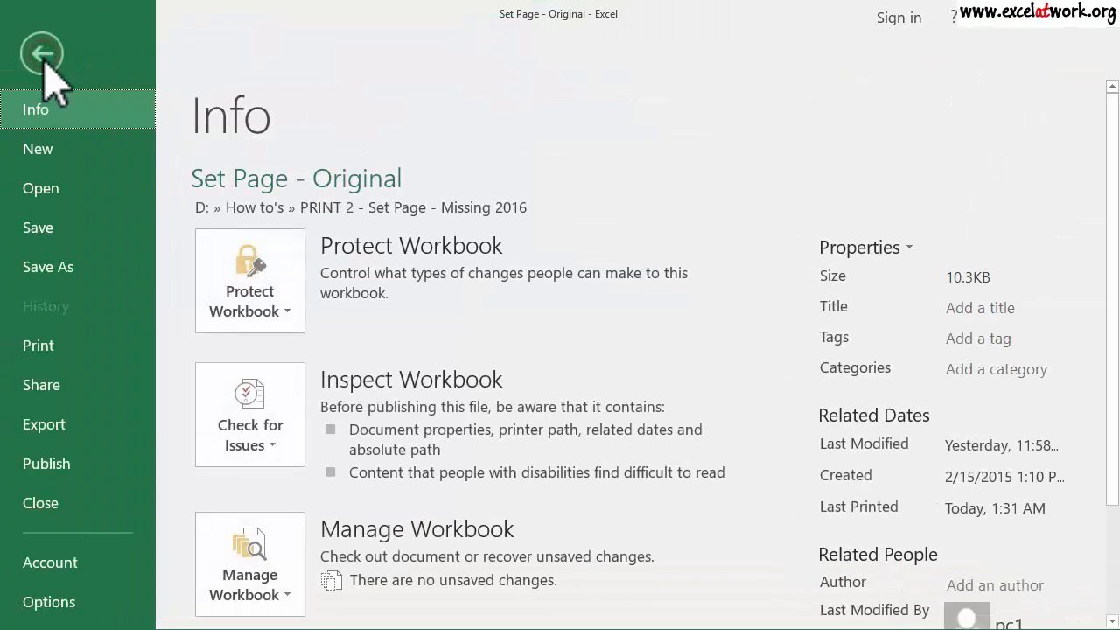
pyautogui.click(70, 345)
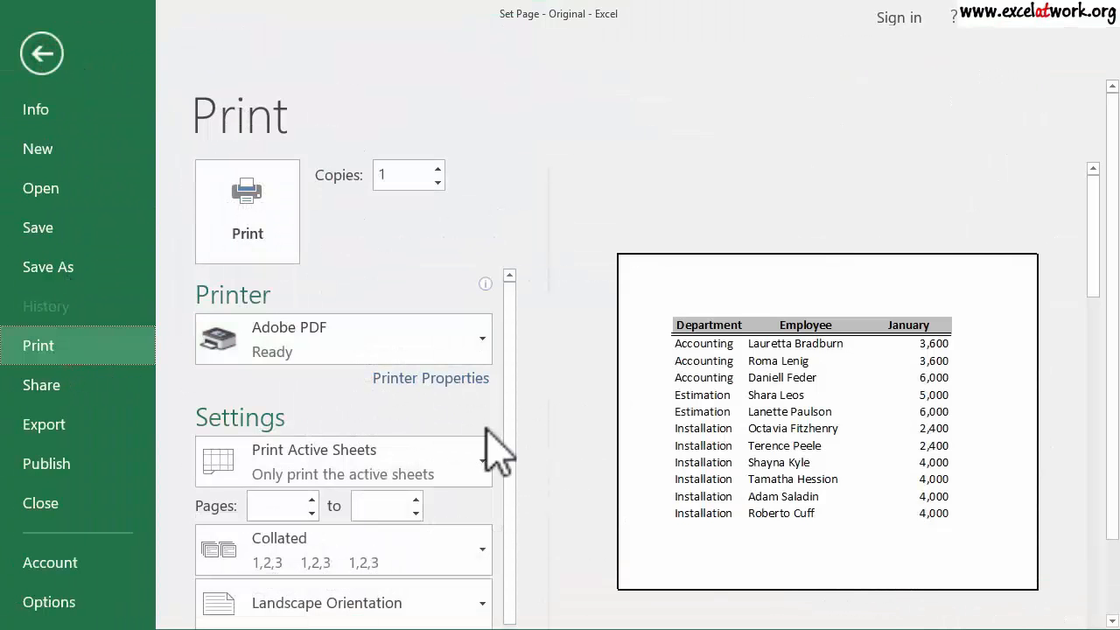
pyautogui.moveTo(508, 451); pyautogui.dragTo(510, 608)
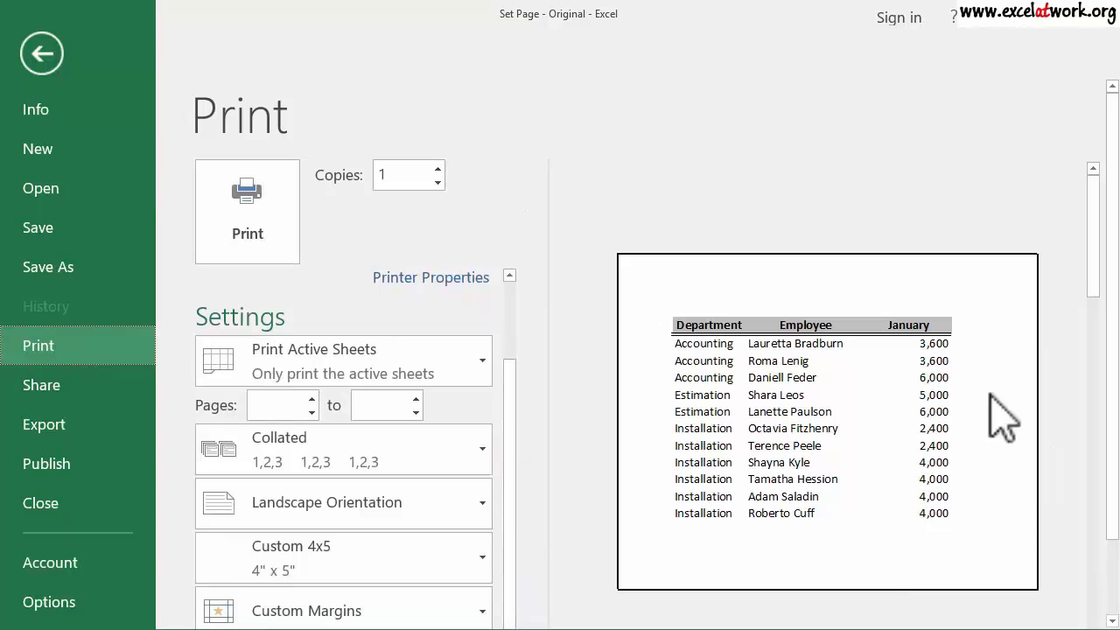
pyautogui.scroll(-2, 1109, 398)
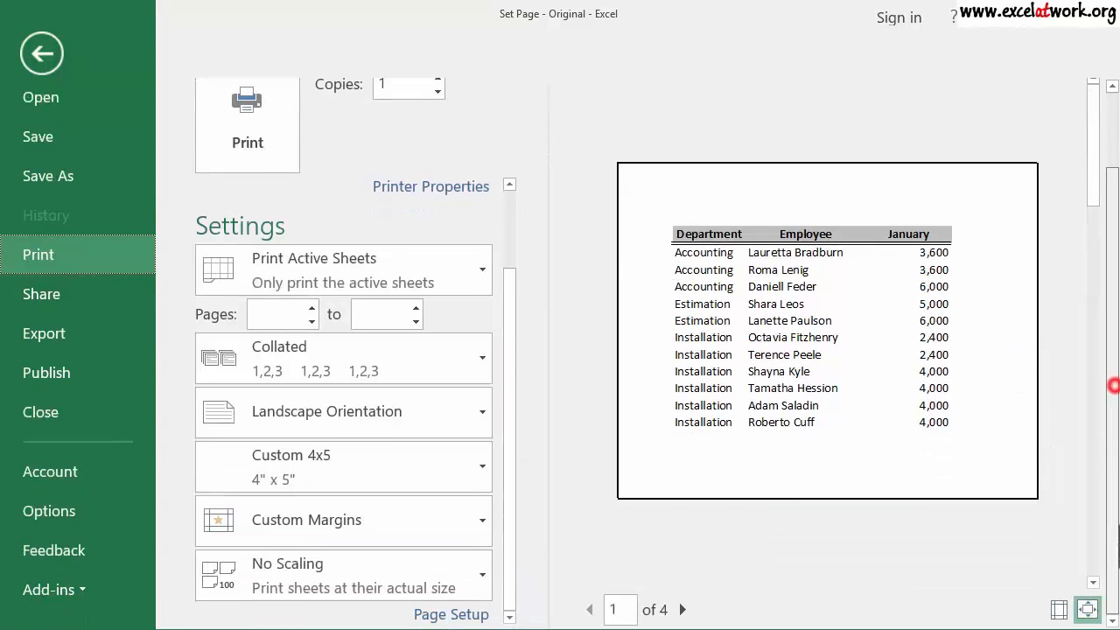
pyautogui.click(450, 615)
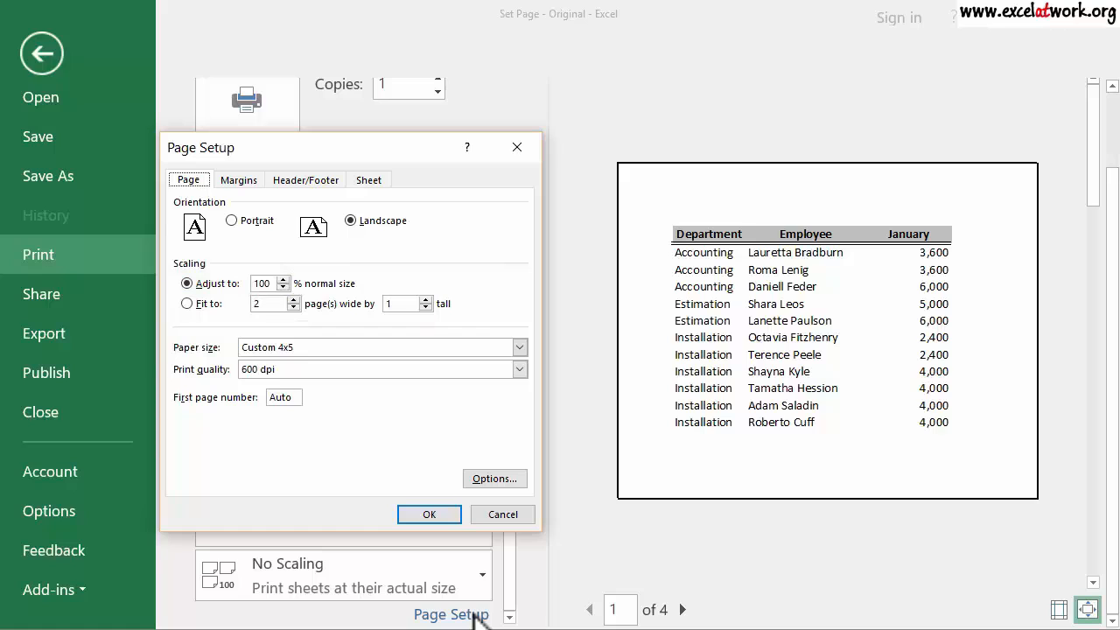
# - Scale the printout to 200% of normal size and apply the page setup
pyautogui.click(259, 282)
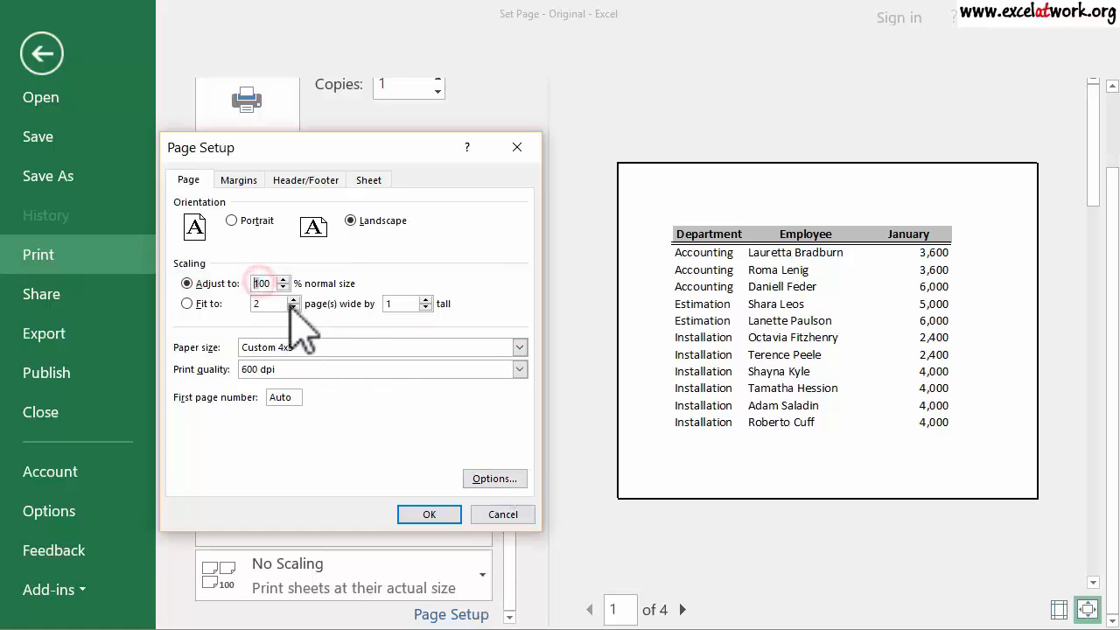
pyautogui.write('2')
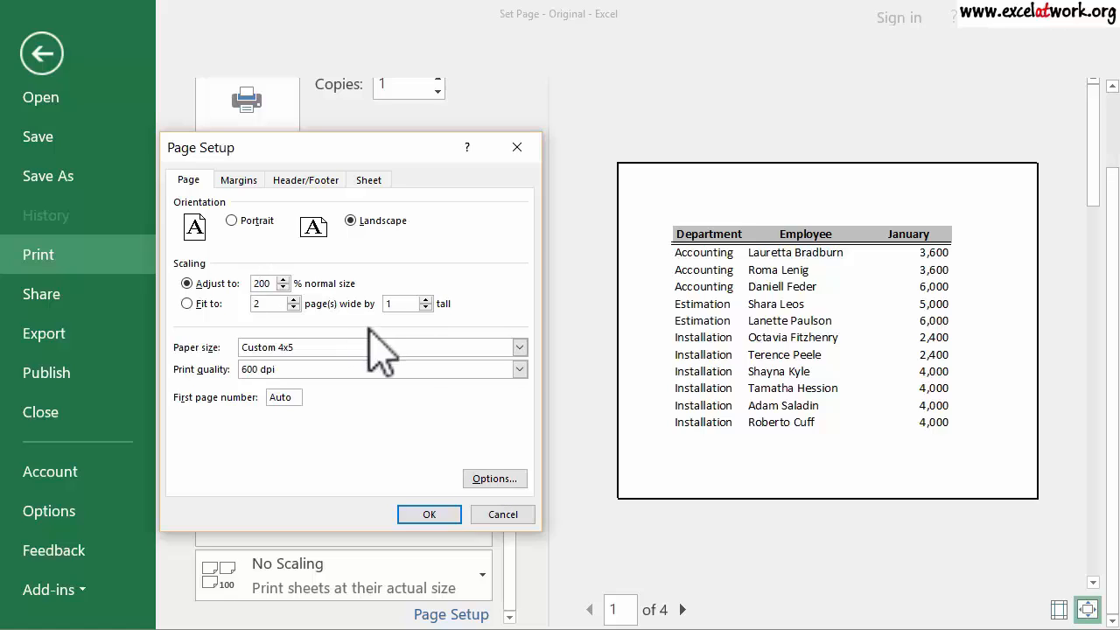
pyautogui.click(413, 514)
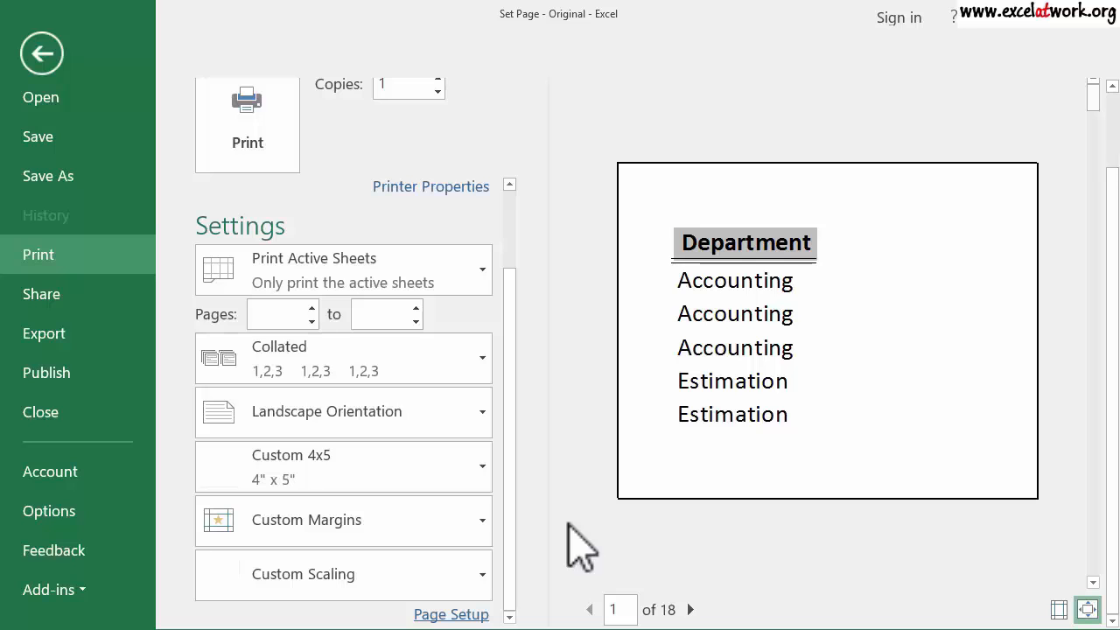
# - Reopen the page setup and reduce the print scaling to 50% of normal size
pyautogui.click(449, 612)
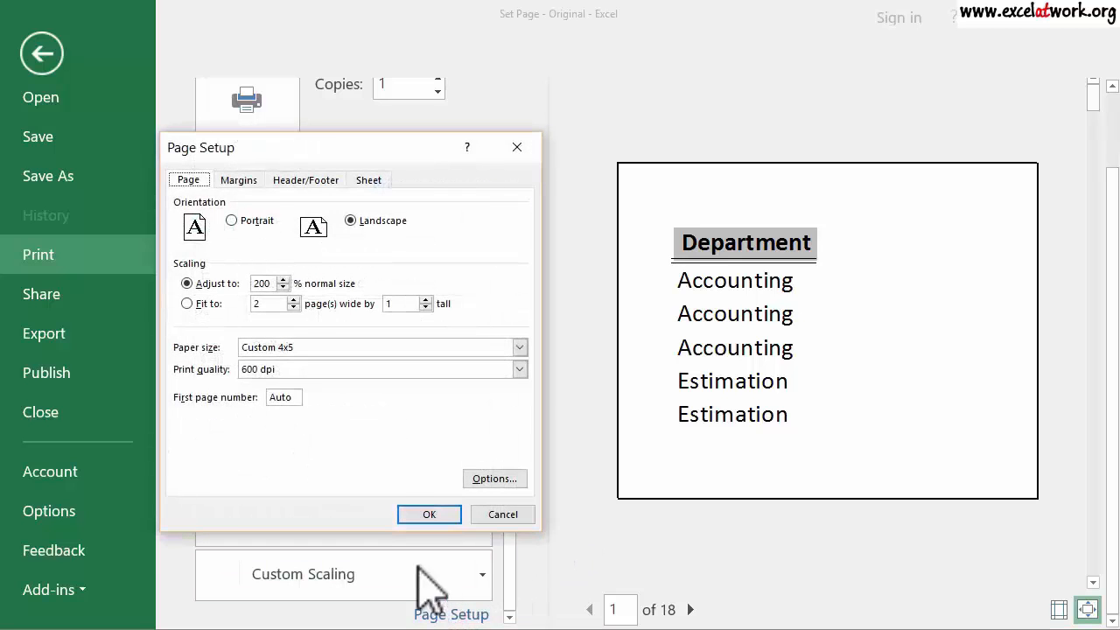
pyautogui.click(259, 283)
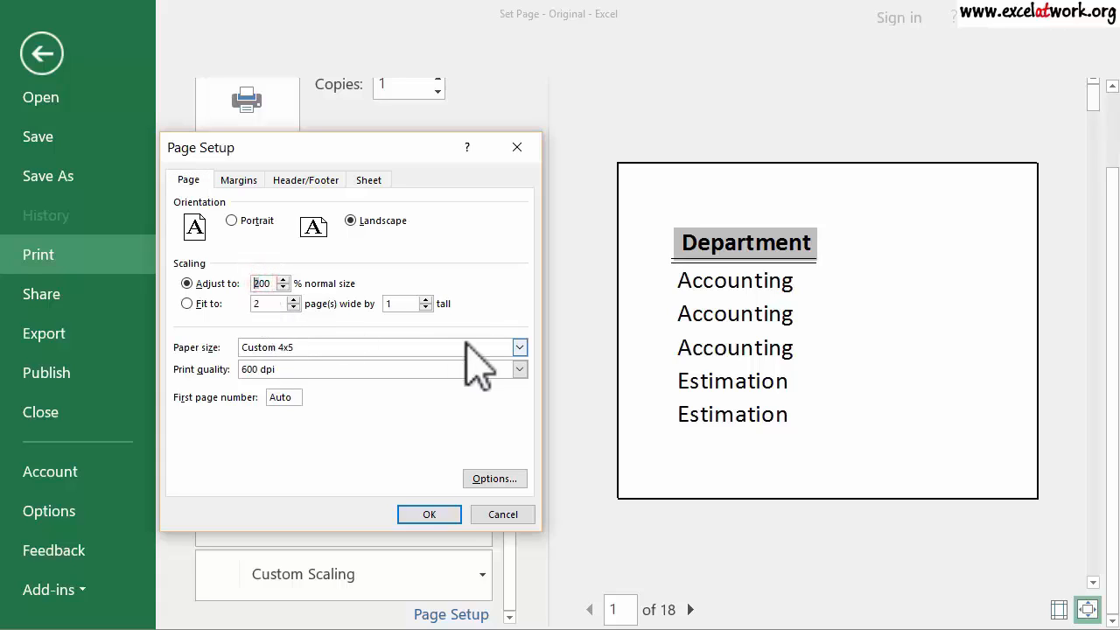
pyautogui.press('BackSpace')
pyautogui.write('50')
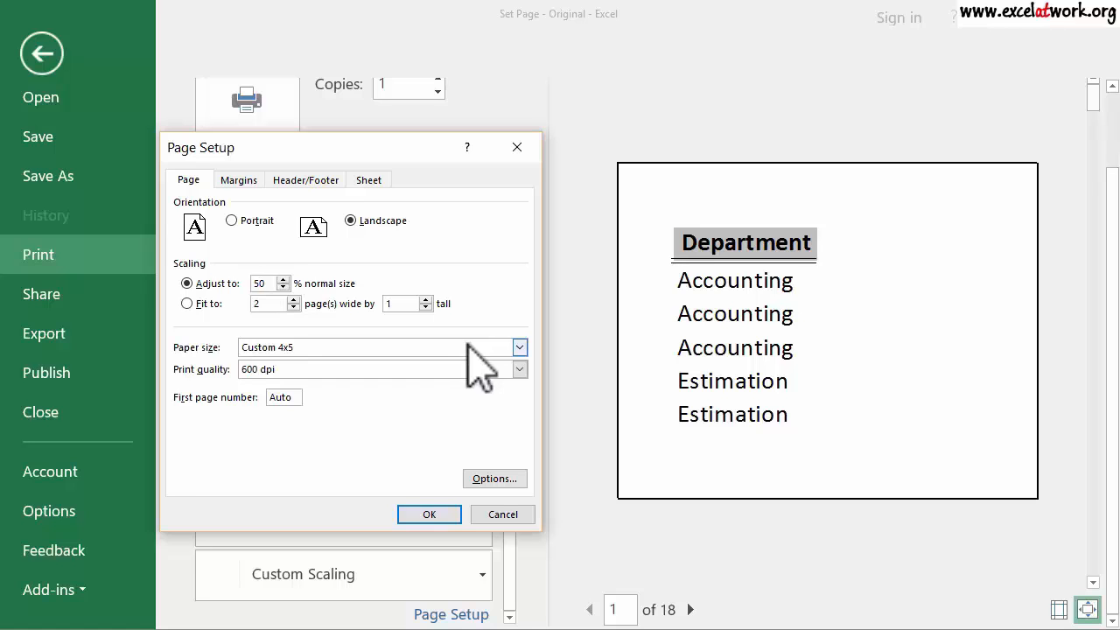
pyautogui.click(411, 516)
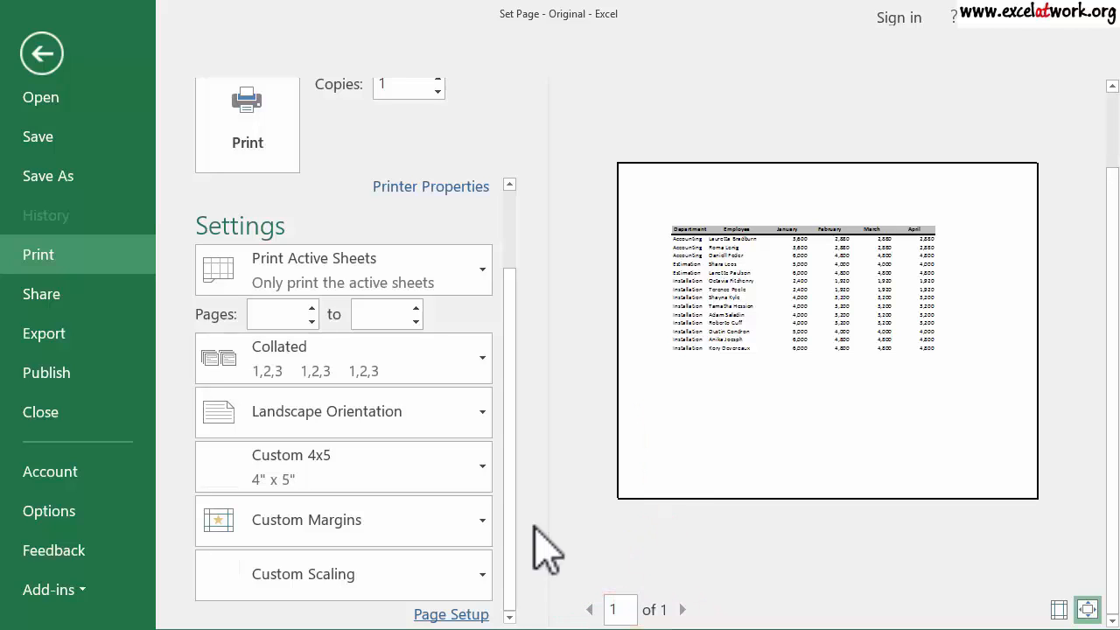
# - Scale the printout to fit 2 pages wide by 1 tall, and return to the worksheet
pyautogui.click(454, 615)
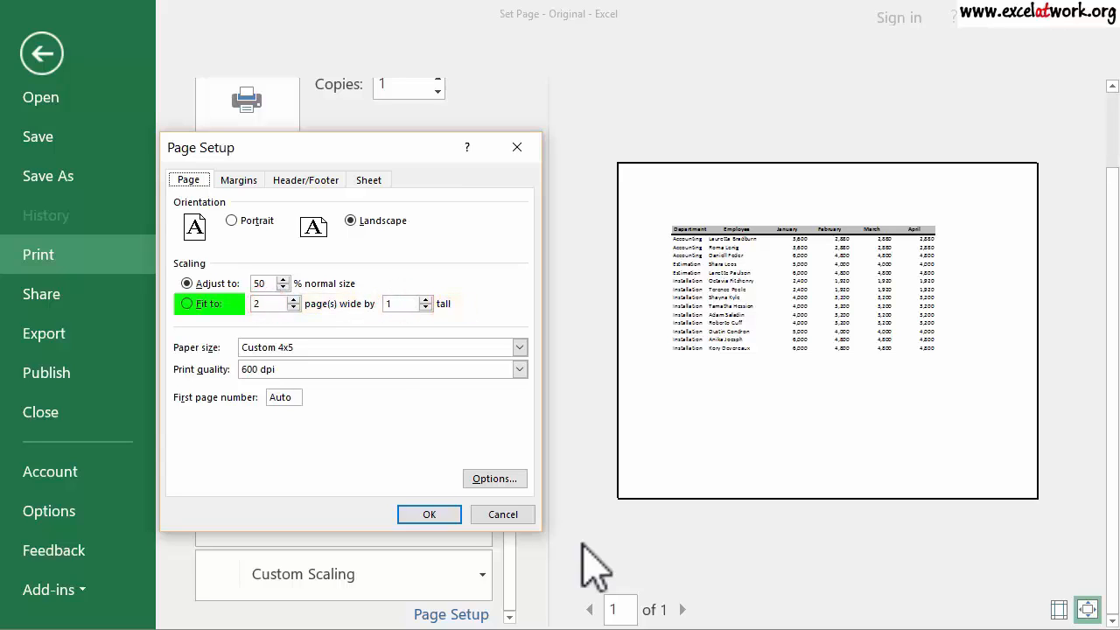
pyautogui.click(189, 304)
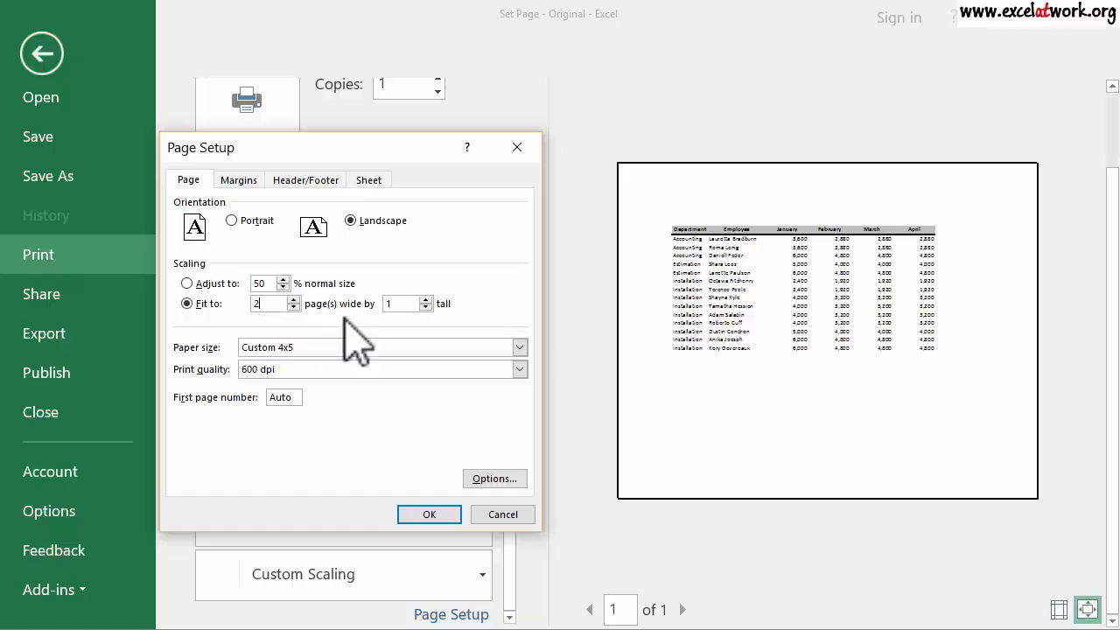
pyautogui.click(410, 516)
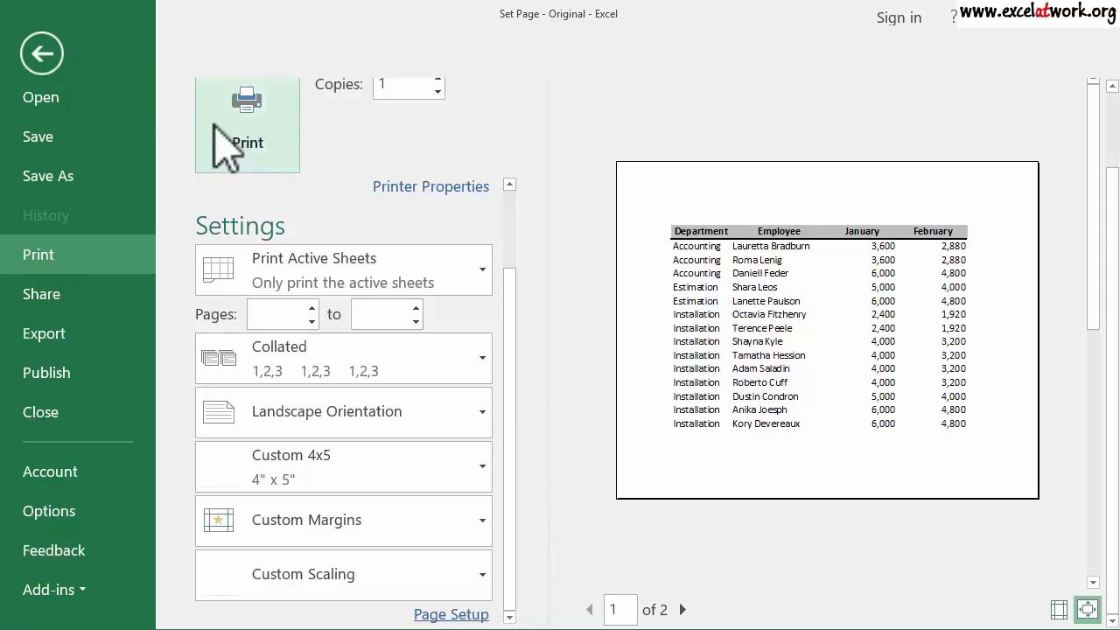
pyautogui.click(49, 54)
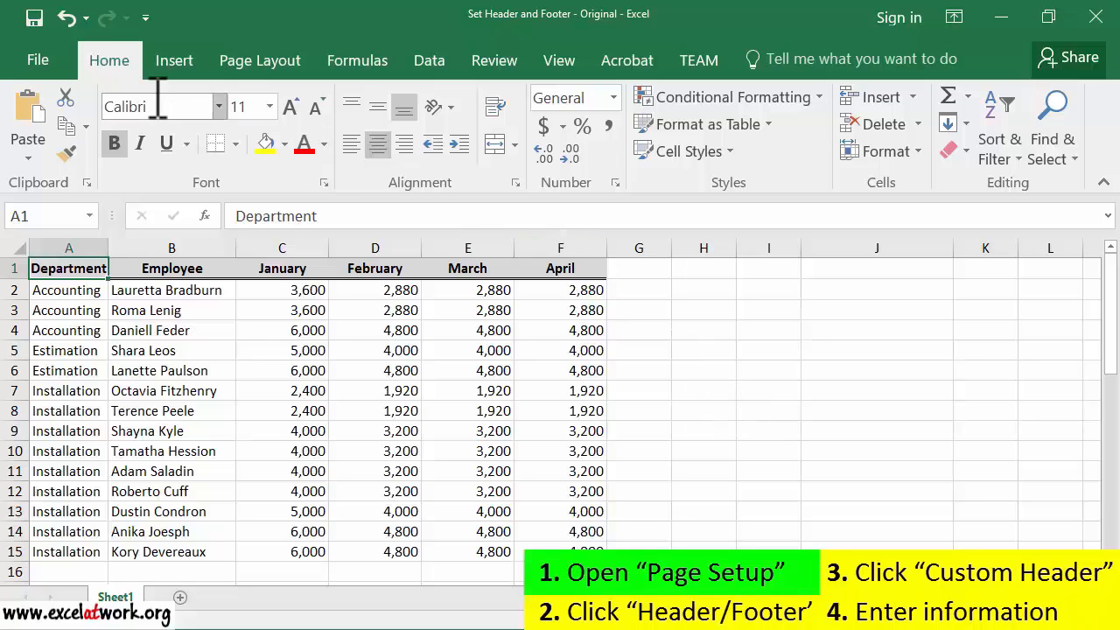
# - Open the custom header editor in the print page setup of the Set Header and Footer workbook
pyautogui.click(35, 61)
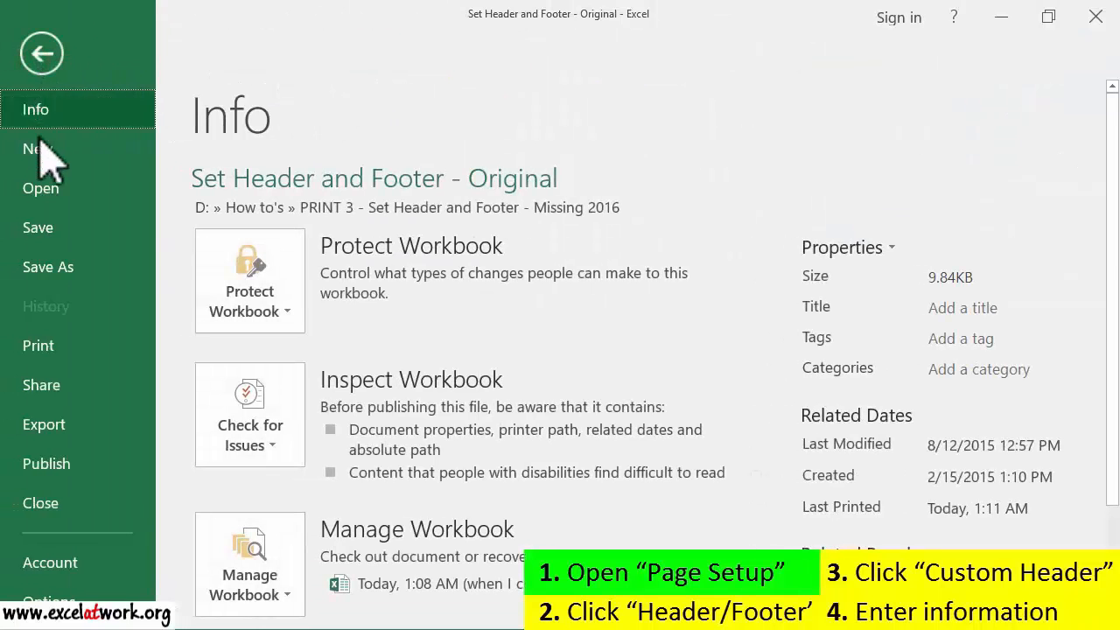
pyautogui.click(39, 348)
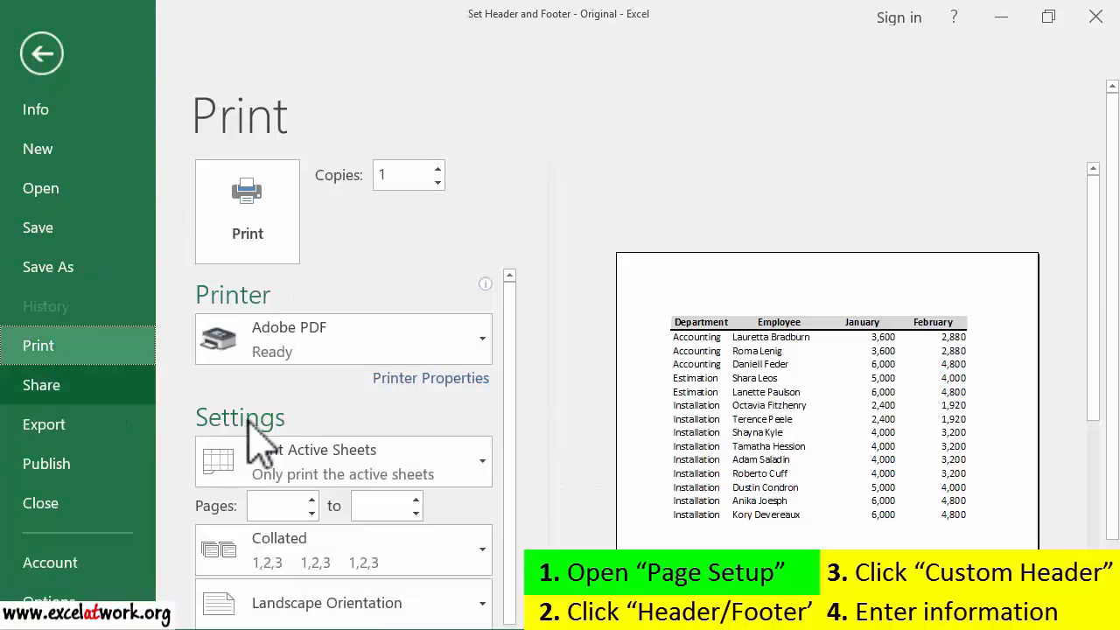
pyautogui.click(510, 470)
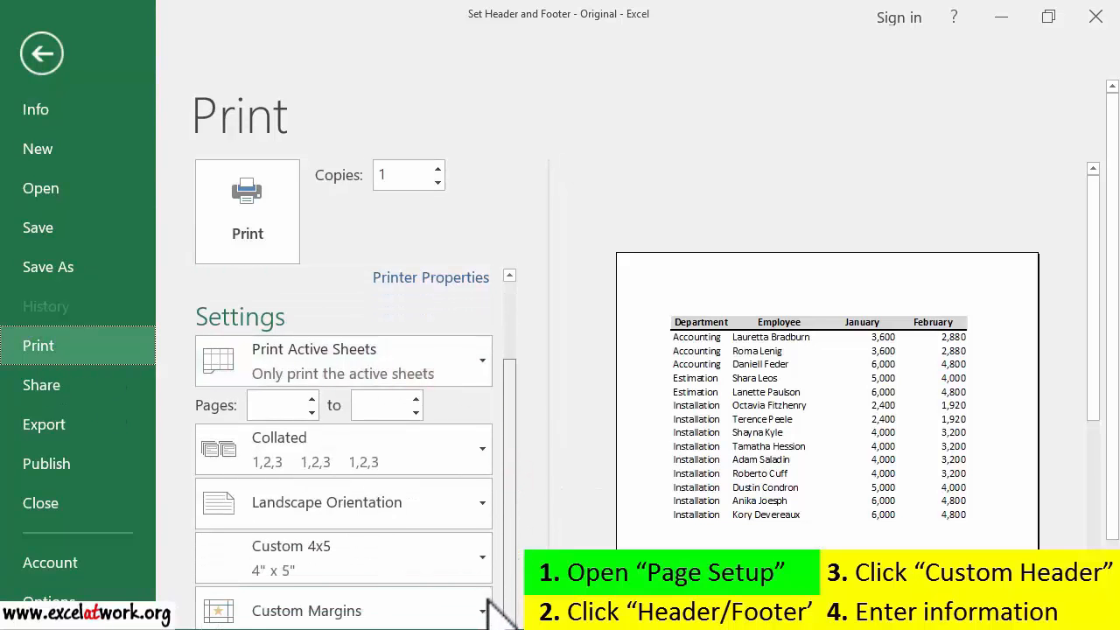
pyautogui.click(1111, 405)
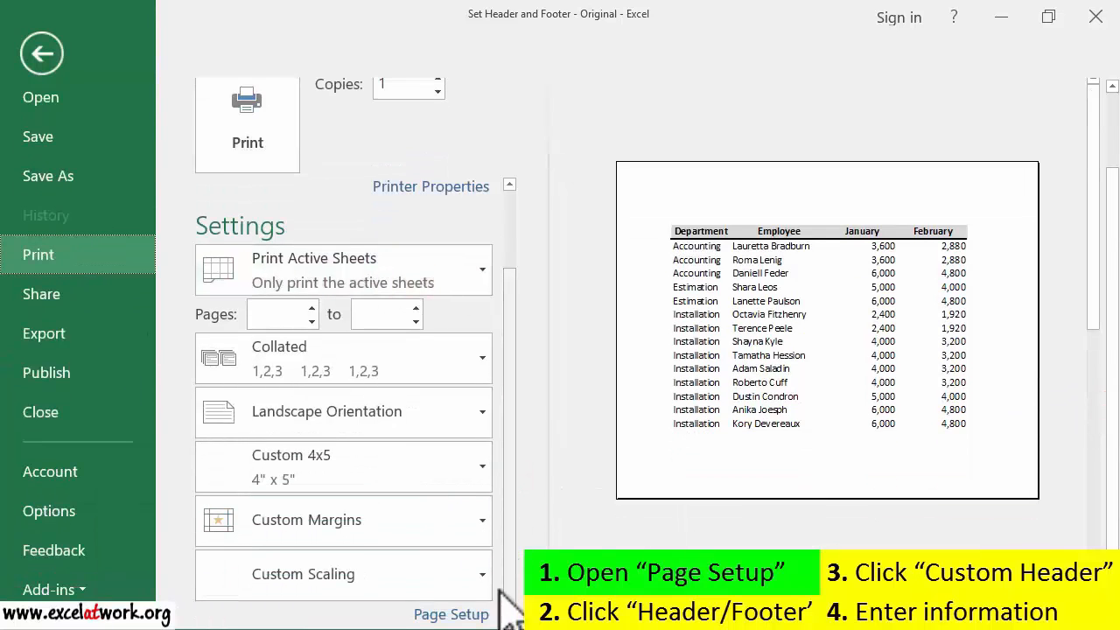
pyautogui.click(463, 614)
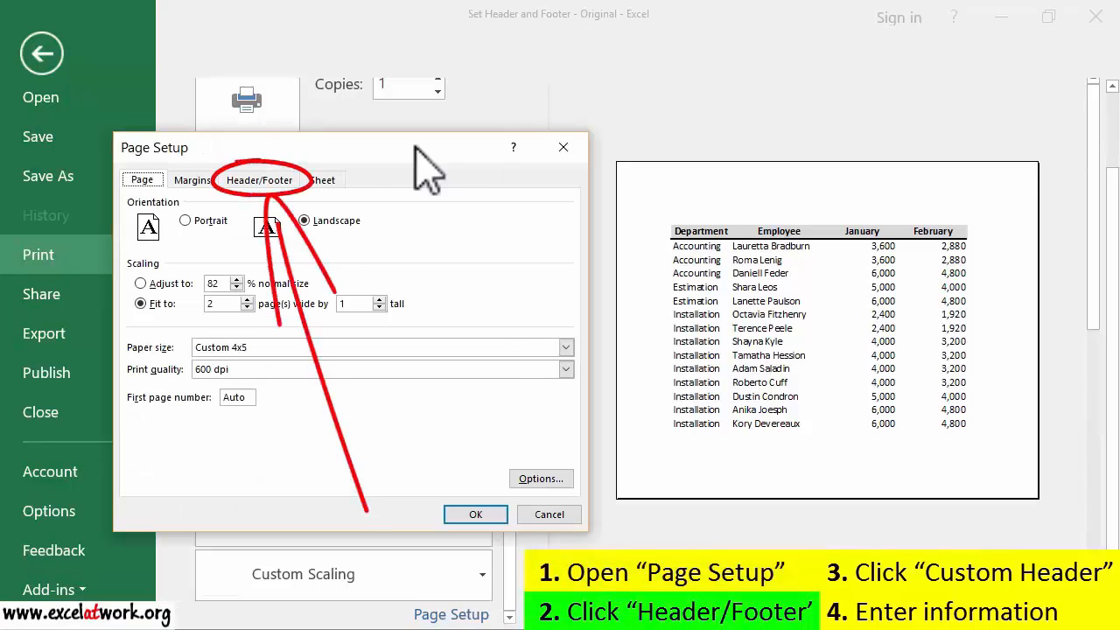
pyautogui.click(261, 179)
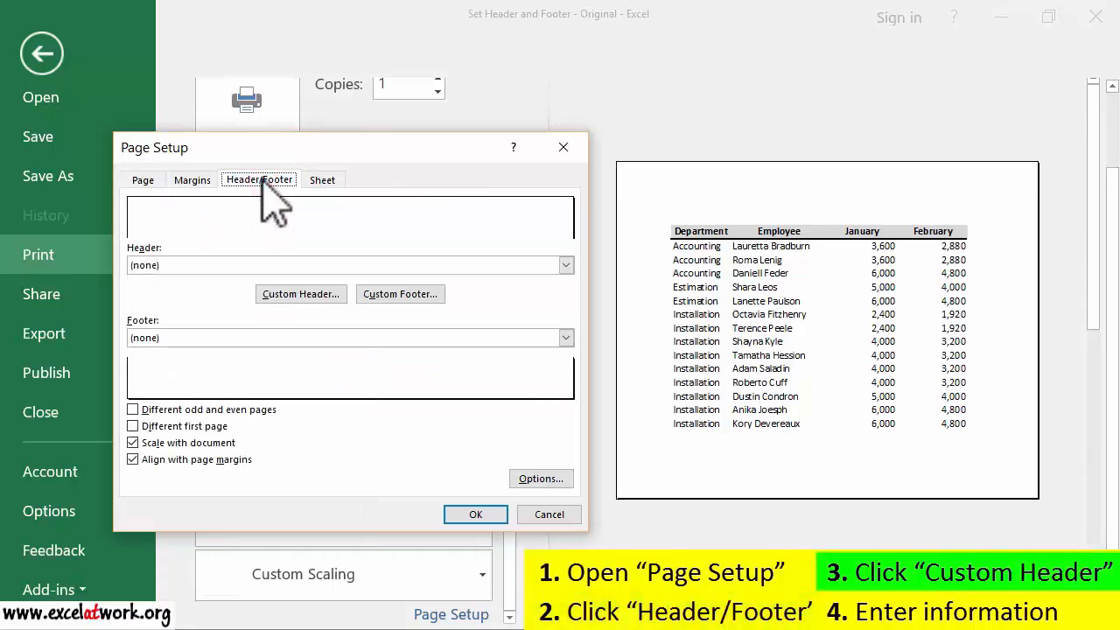
pyautogui.click(304, 295)
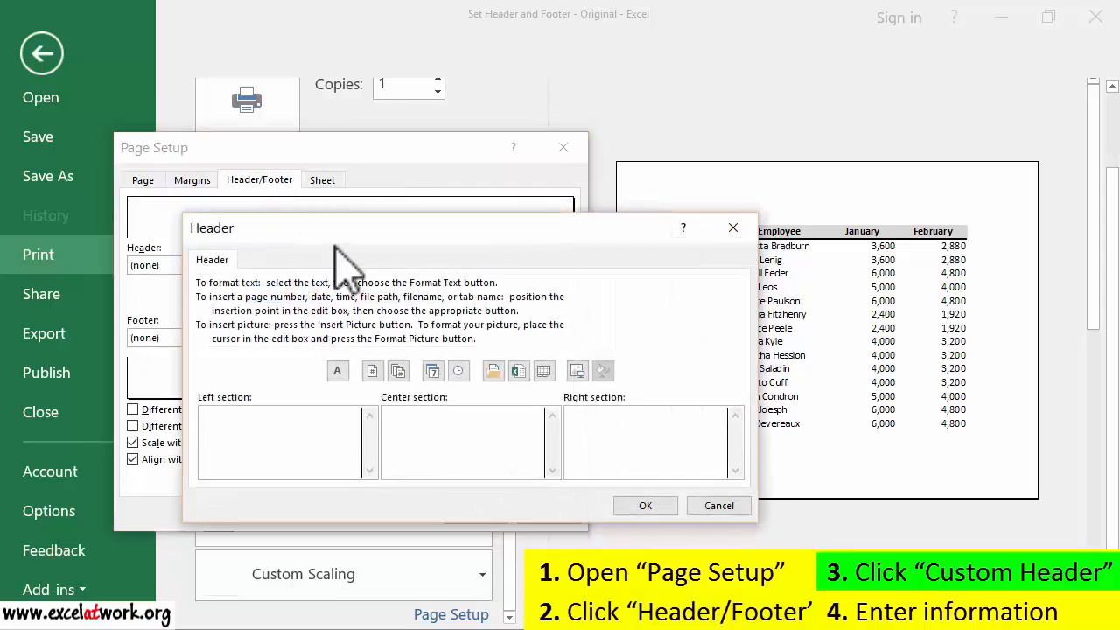
pyautogui.moveTo(337, 254); pyautogui.dragTo(194, 278)
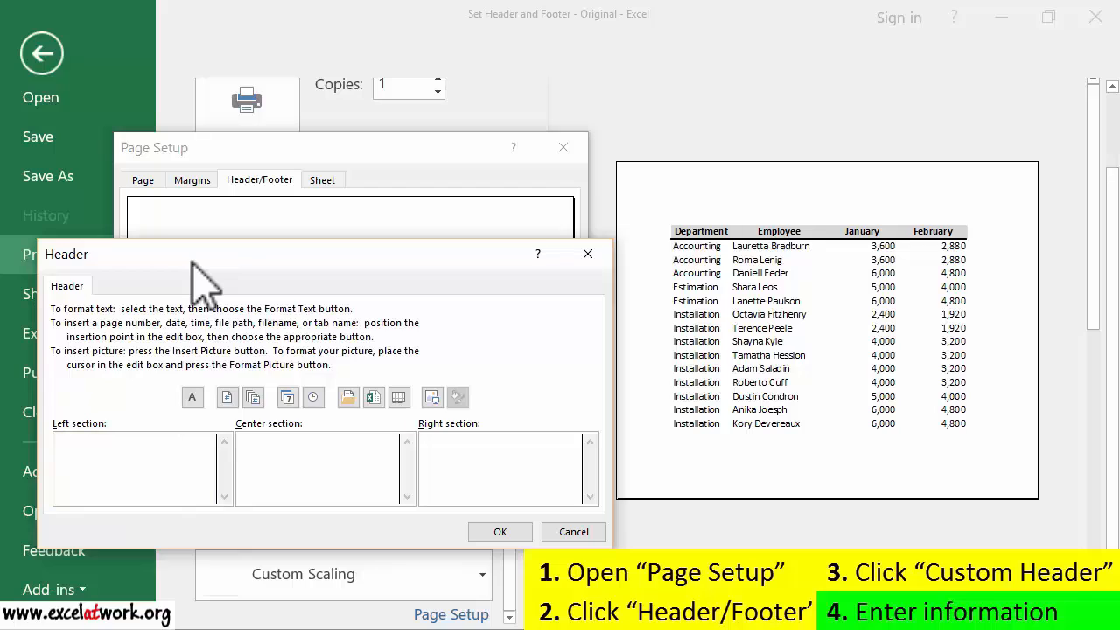
# - Enter "Builders Inc." in the header's left section and "Salaries" in its center section
pyautogui.click(161, 448)
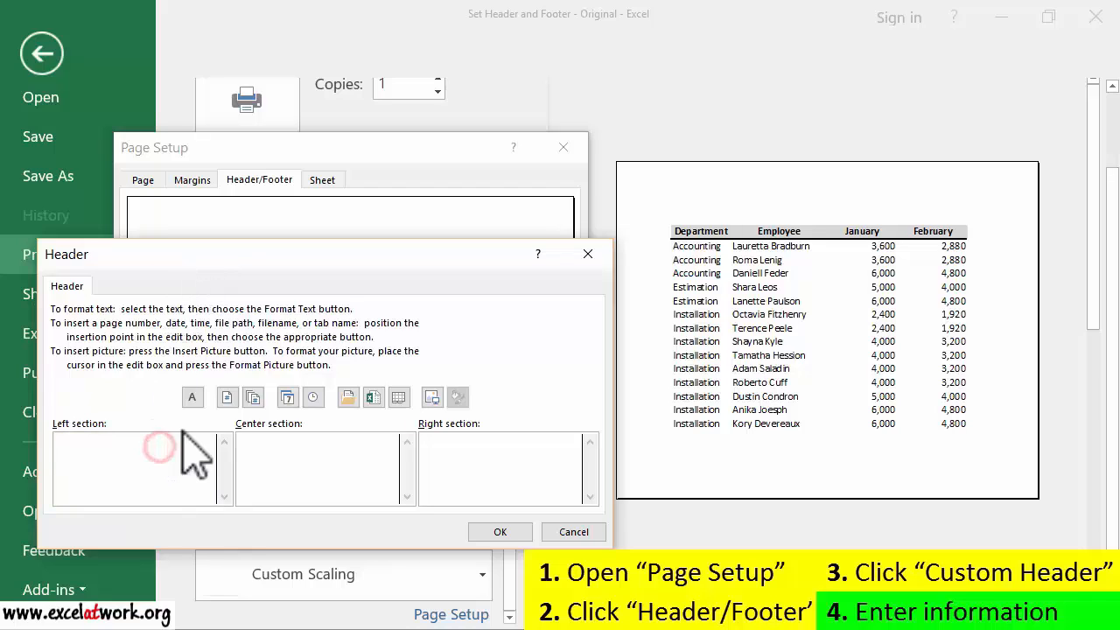
pyautogui.write('Buu')
pyautogui.press('BackSpace')
pyautogui.write('ilders')
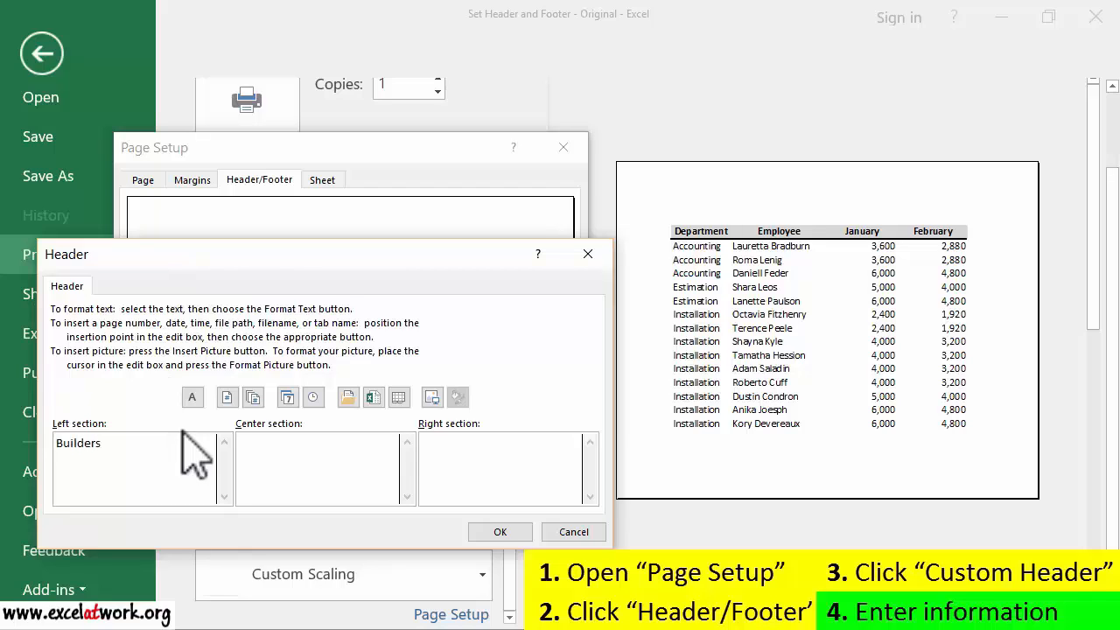
pyautogui.write(' Inc.')
pyautogui.click(325, 443)
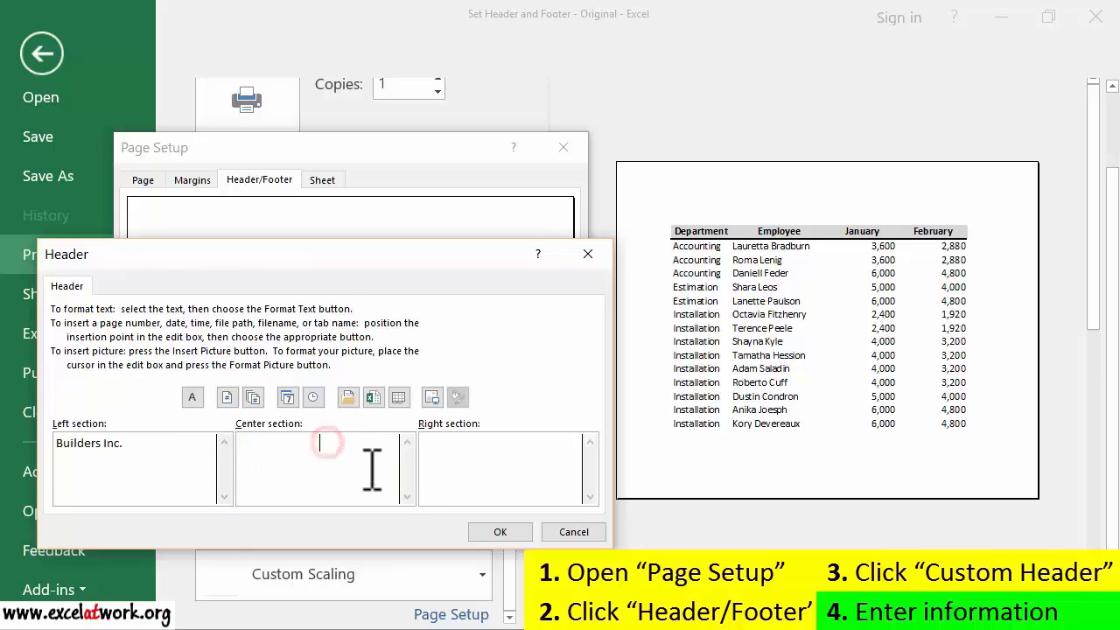
pyautogui.write('Salaries')
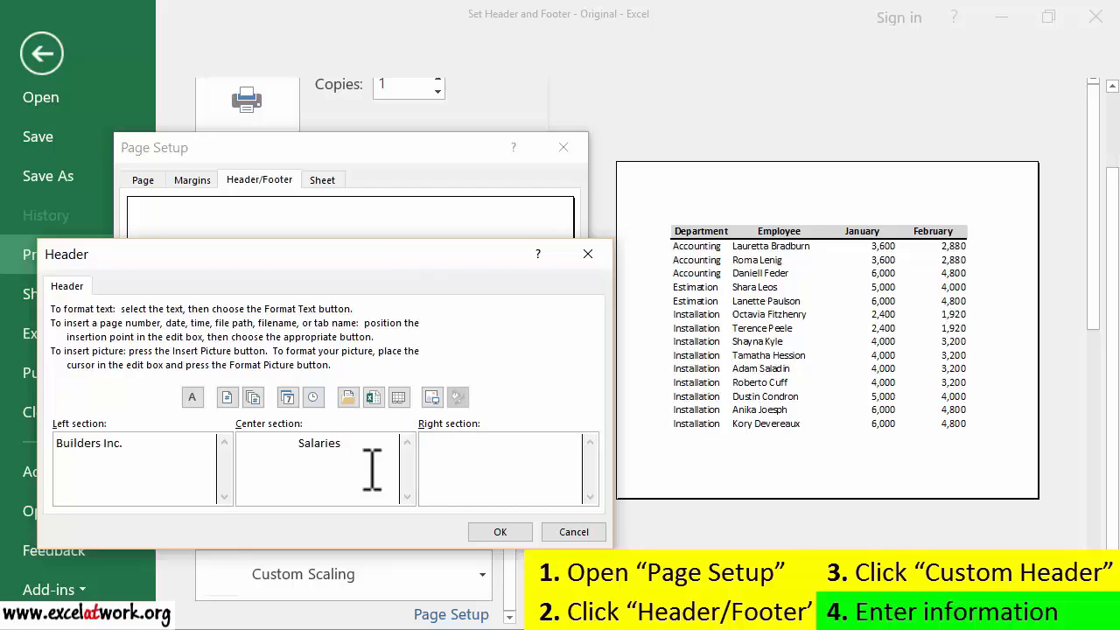
# - Insert the date and time codes in the header's right section, and preview the second page with the header applied
pyautogui.click(504, 473)
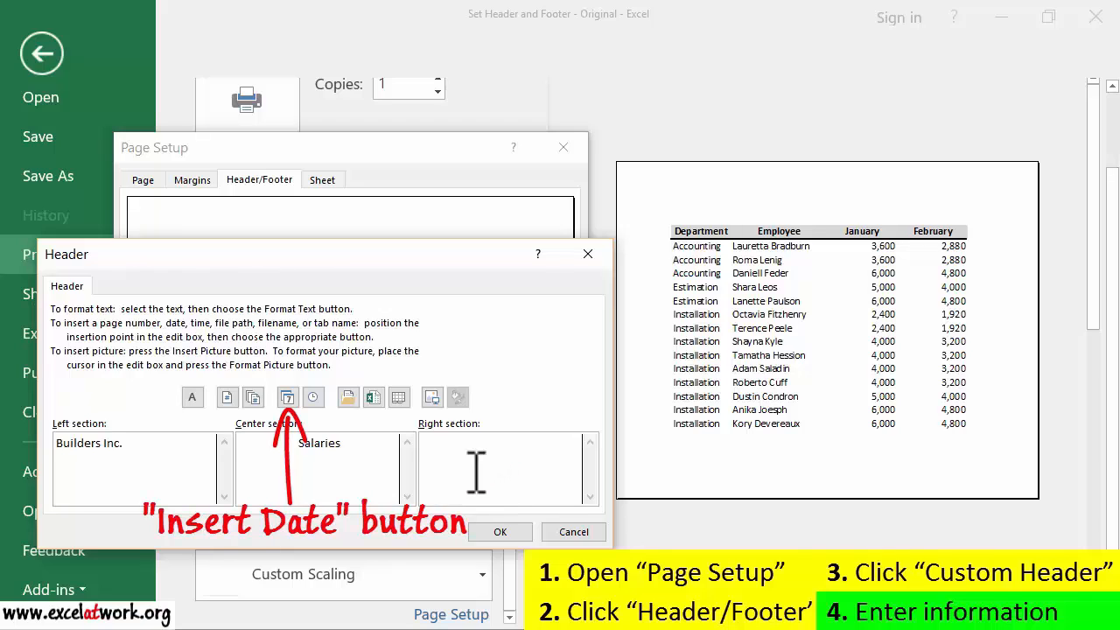
pyautogui.click(287, 398)
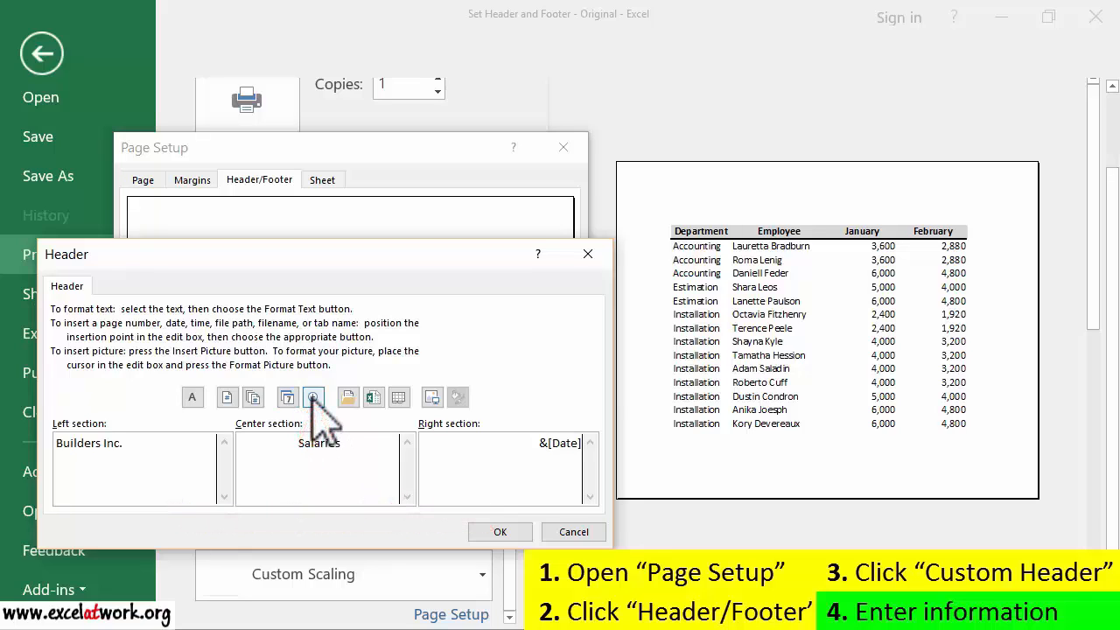
pyautogui.click(314, 399)
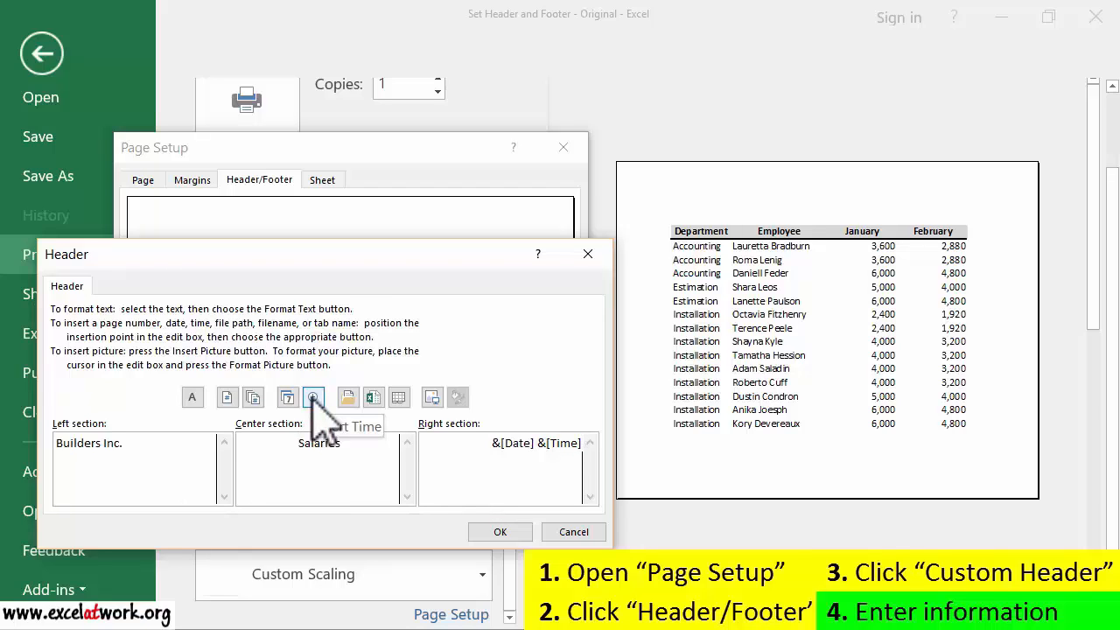
pyautogui.click(487, 530)
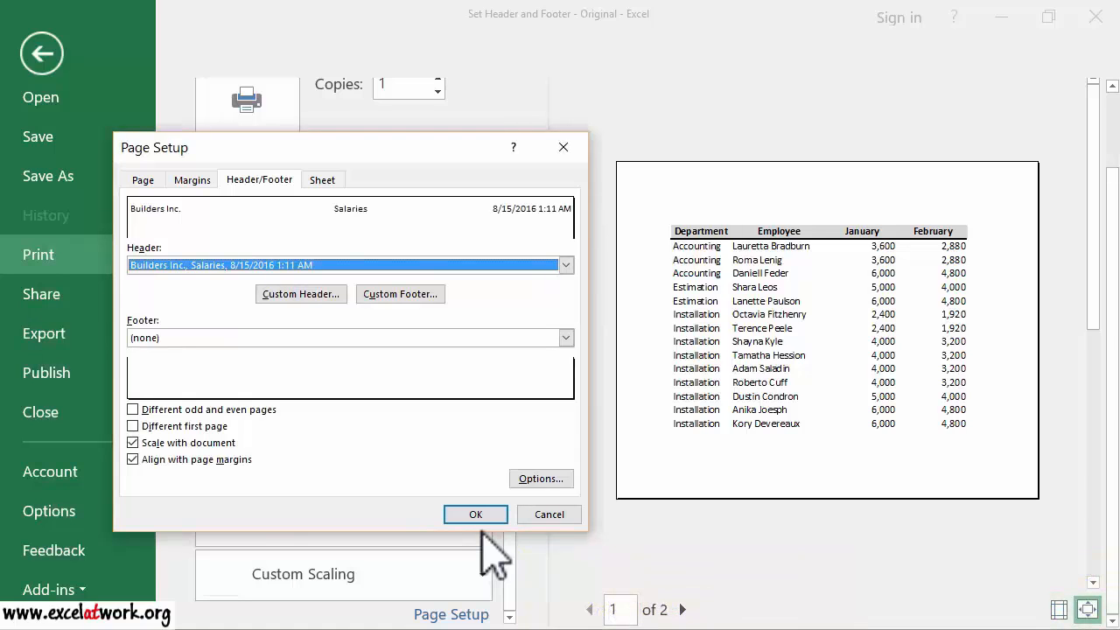
pyautogui.click(492, 515)
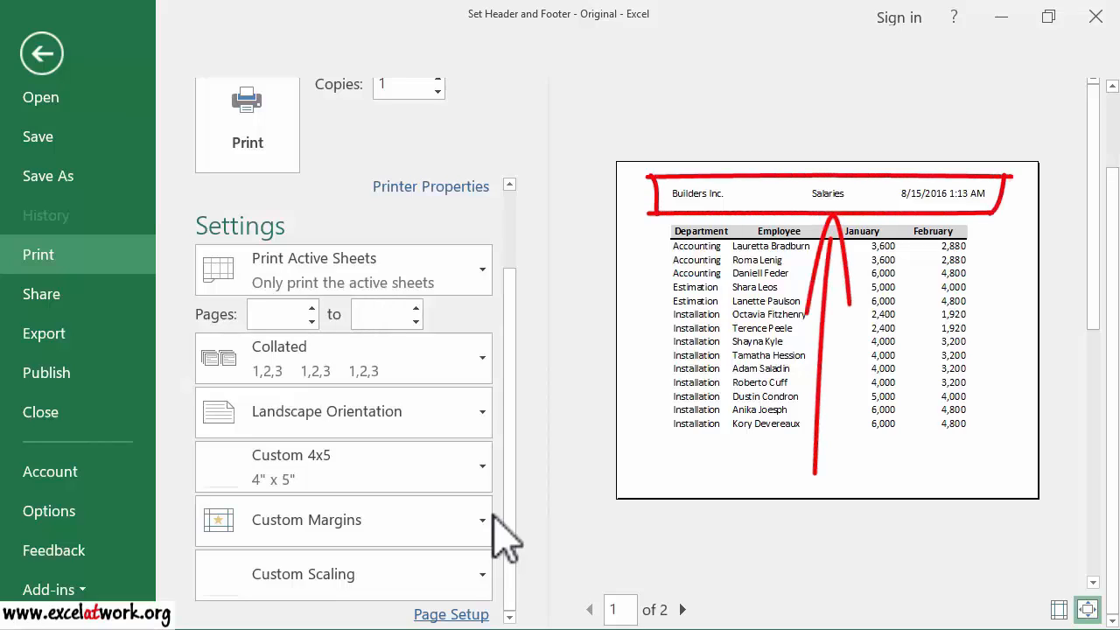
pyautogui.click(682, 610)
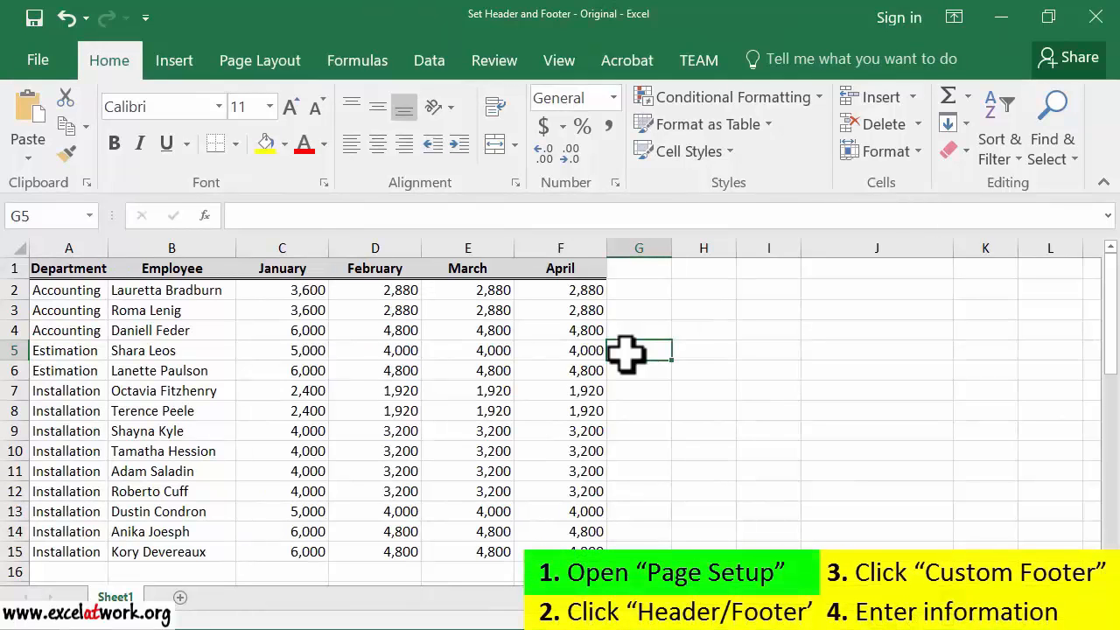
# - Open the custom footer editor in the print page setup of the Set Header and Footer workbook
pyautogui.click(39, 63)
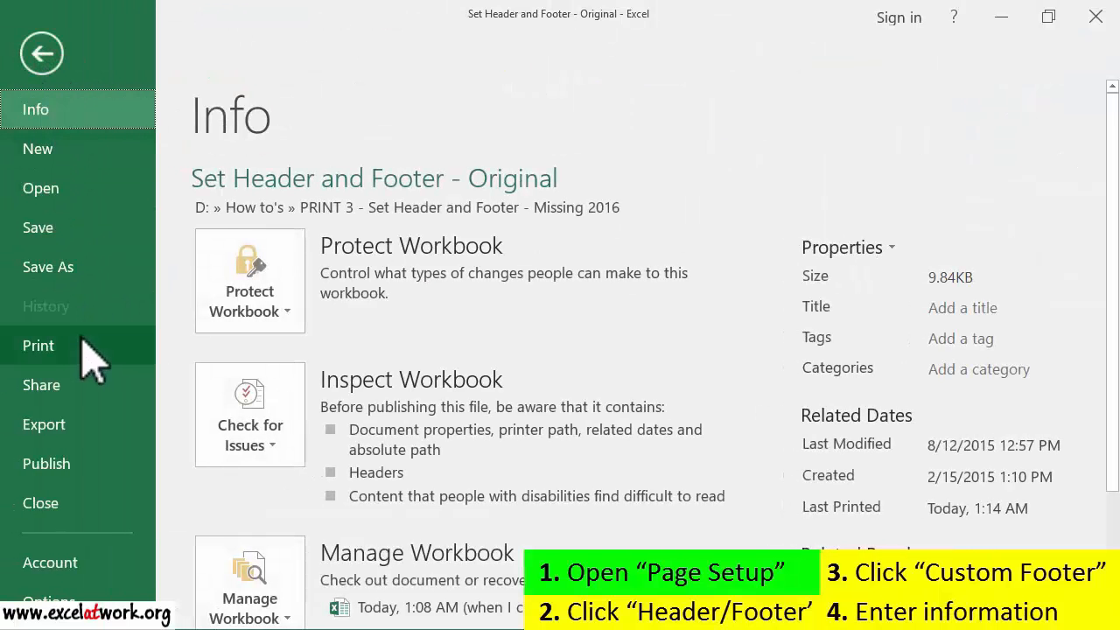
pyautogui.click(88, 354)
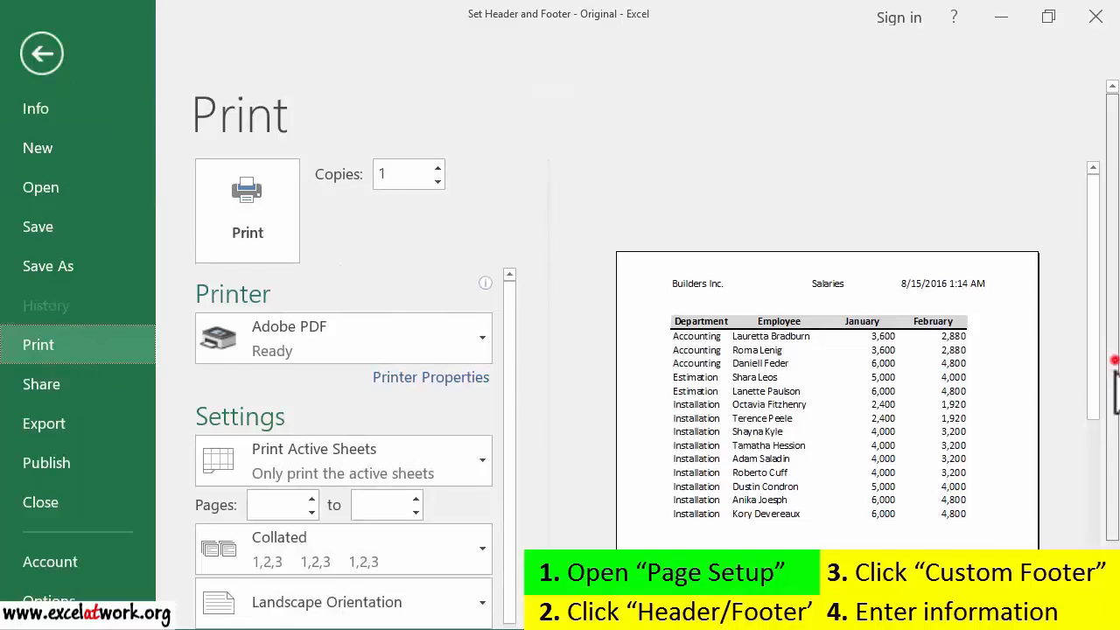
pyautogui.click(1114, 360)
pyautogui.moveTo(508, 413); pyautogui.dragTo(498, 538)
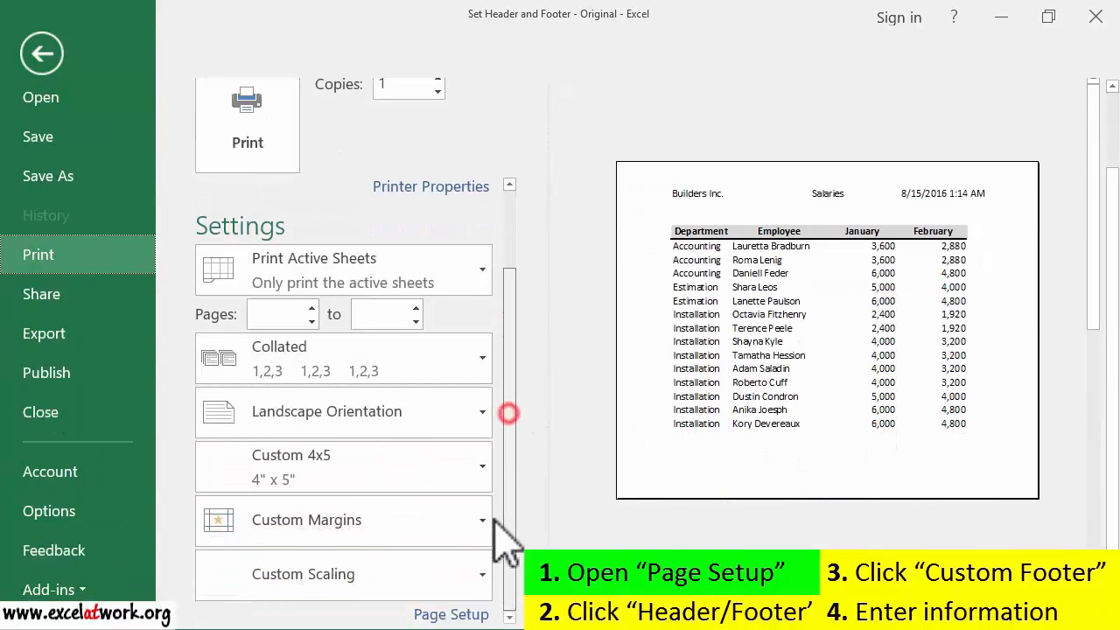
pyautogui.click(464, 612)
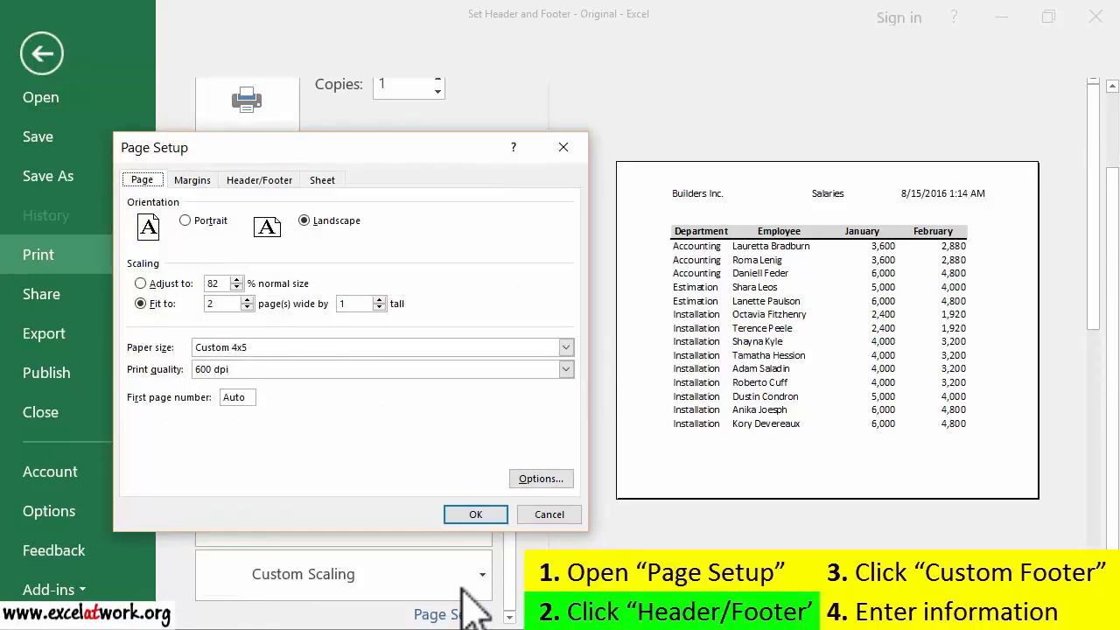
pyautogui.click(281, 180)
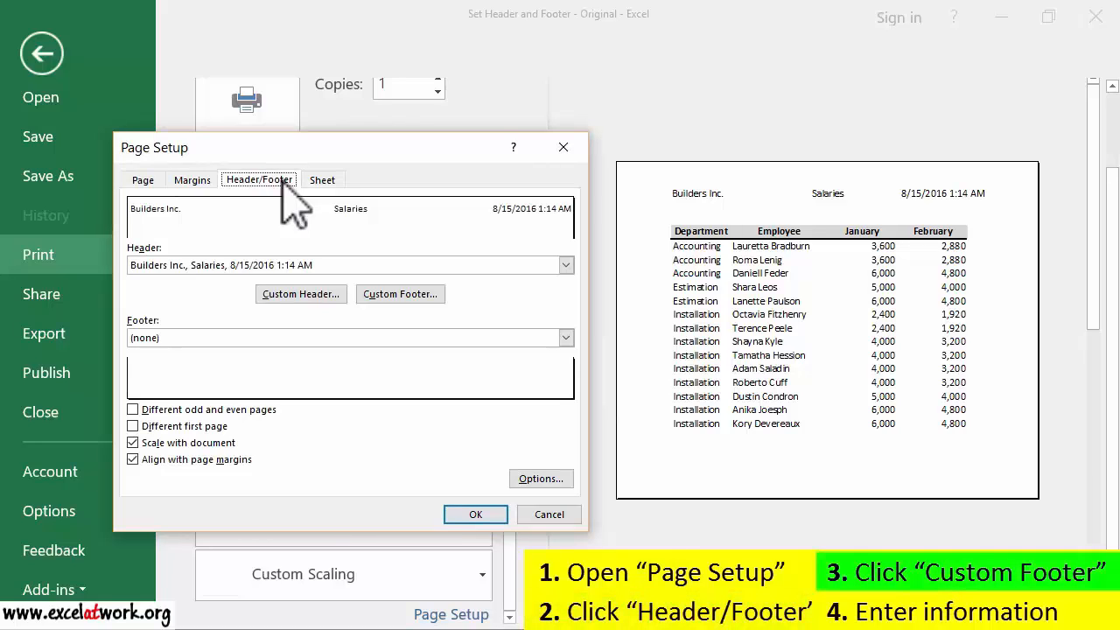
pyautogui.click(383, 295)
pyautogui.moveTo(394, 195); pyautogui.dragTo(363, 212)
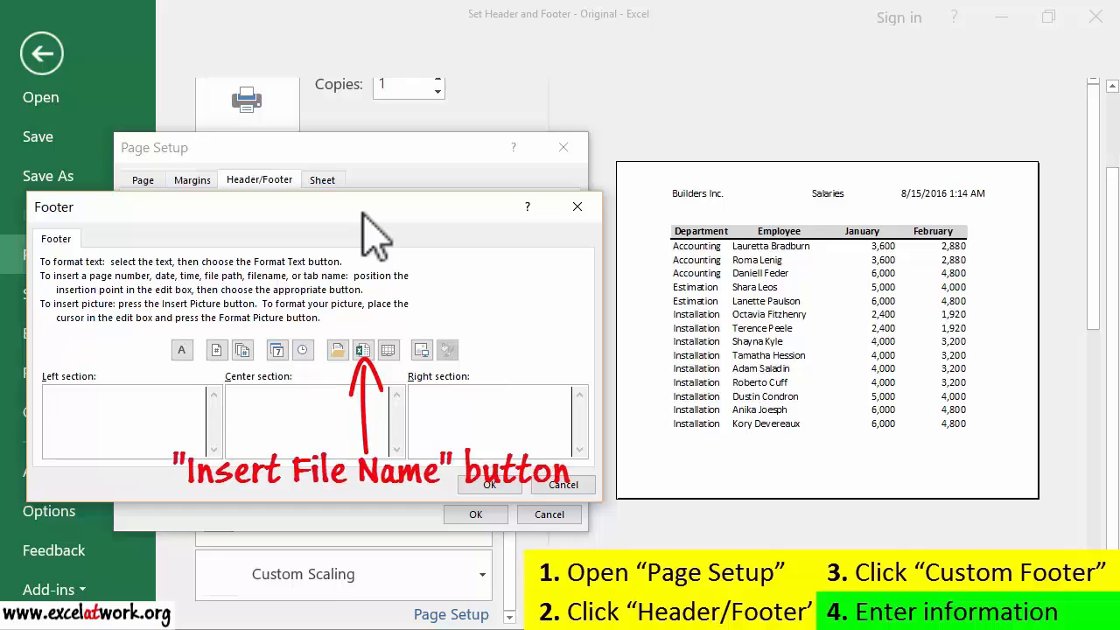
# - Insert the file name code in the footer's left section and "Page &[Page] of &[Pages]" in its right section
pyautogui.click(172, 401)
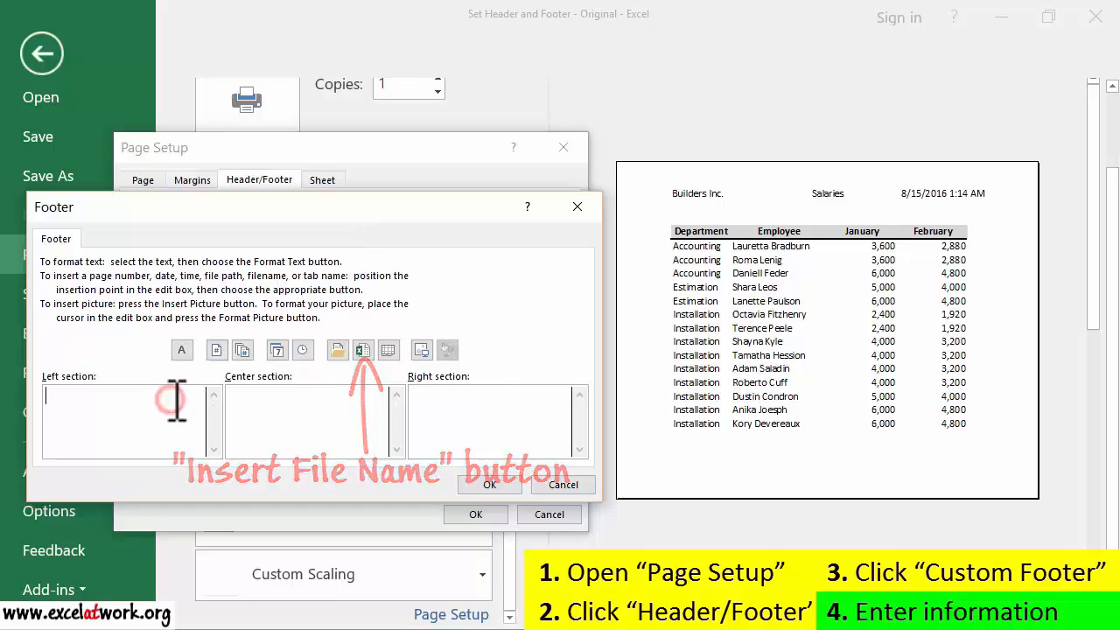
pyautogui.click(363, 350)
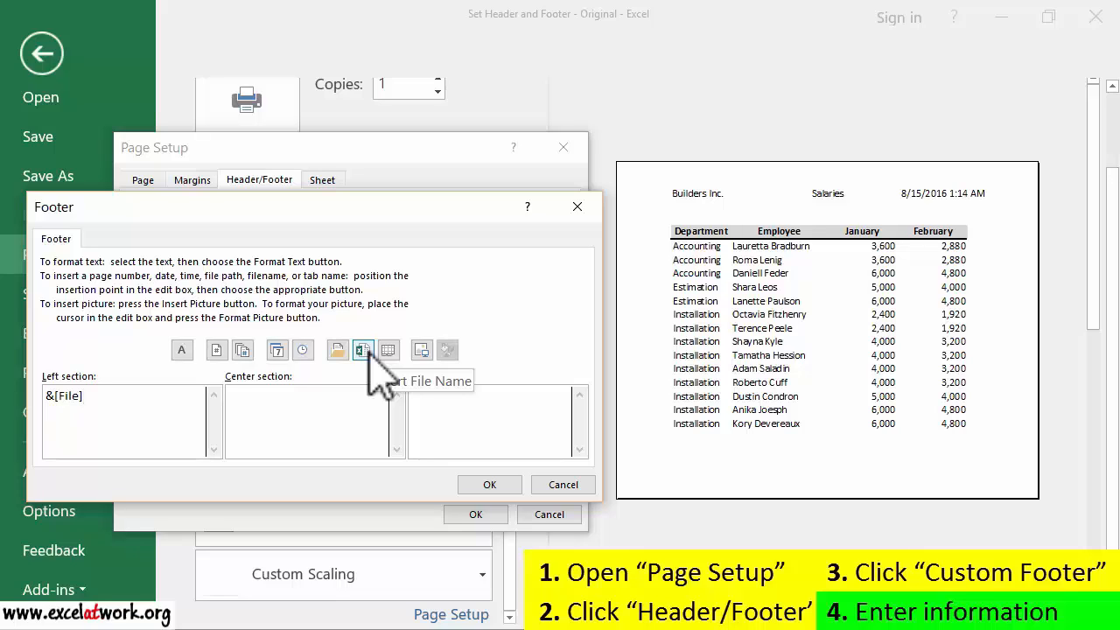
pyautogui.click(529, 405)
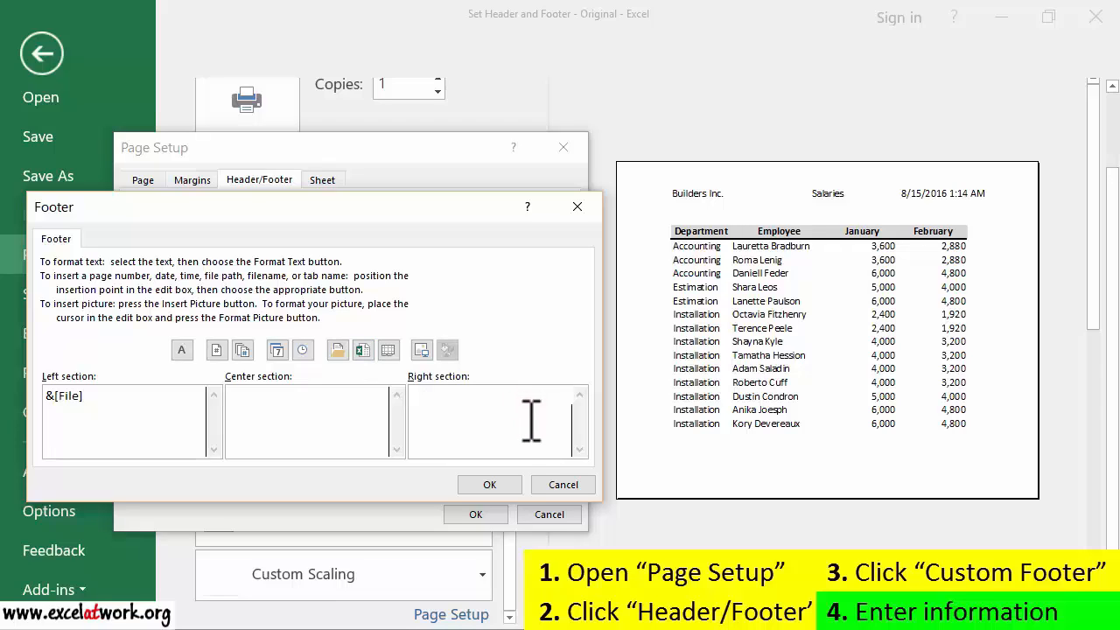
pyautogui.write('Page')
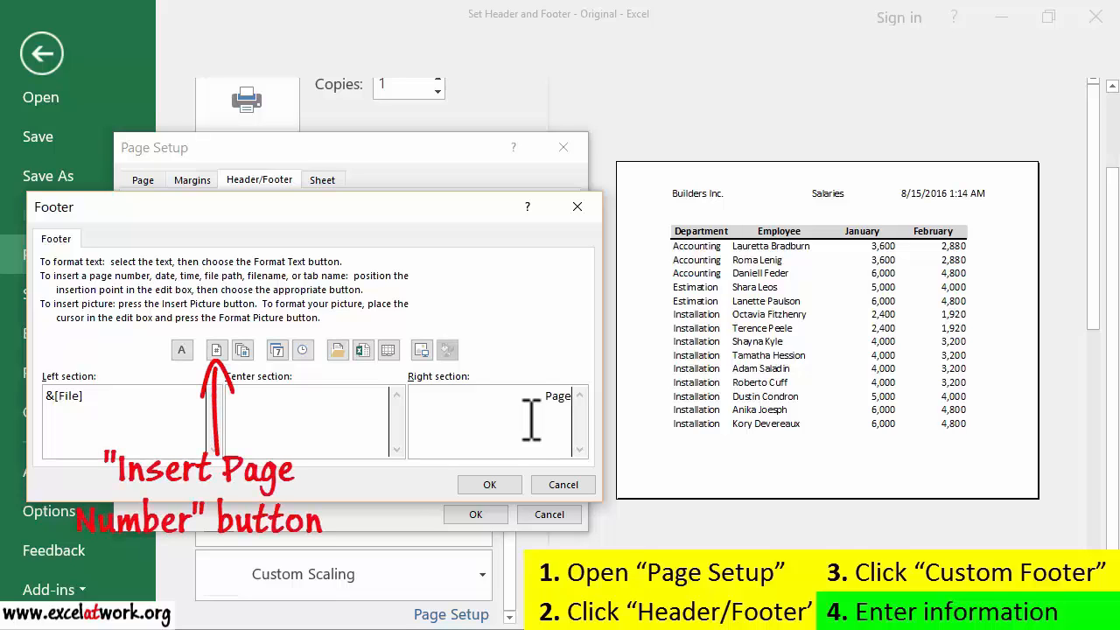
pyautogui.click(214, 350)
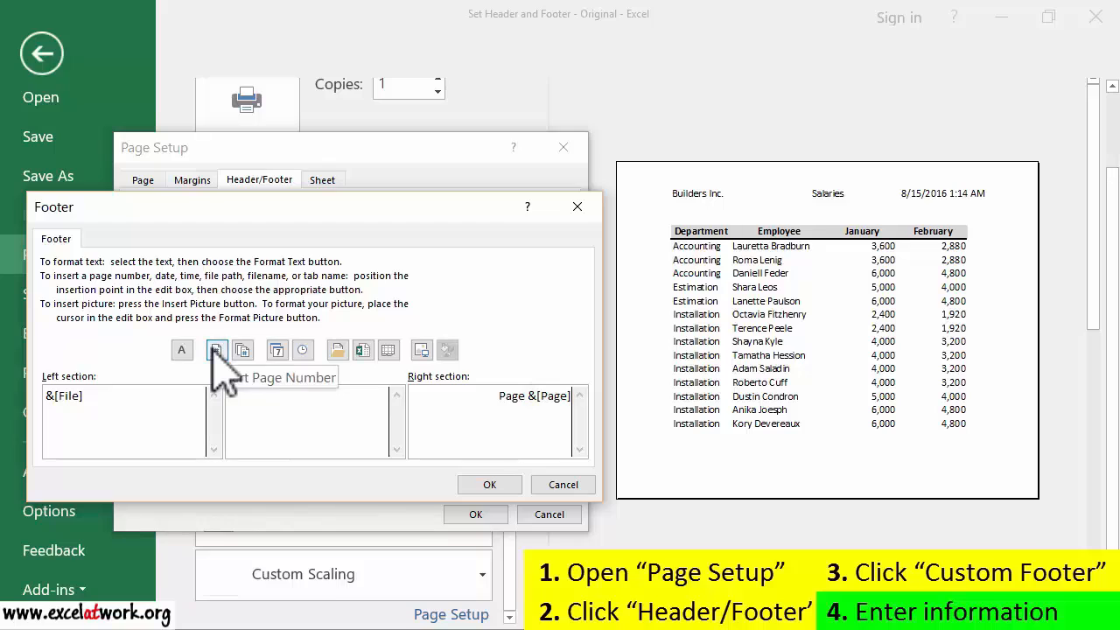
pyautogui.write('of')
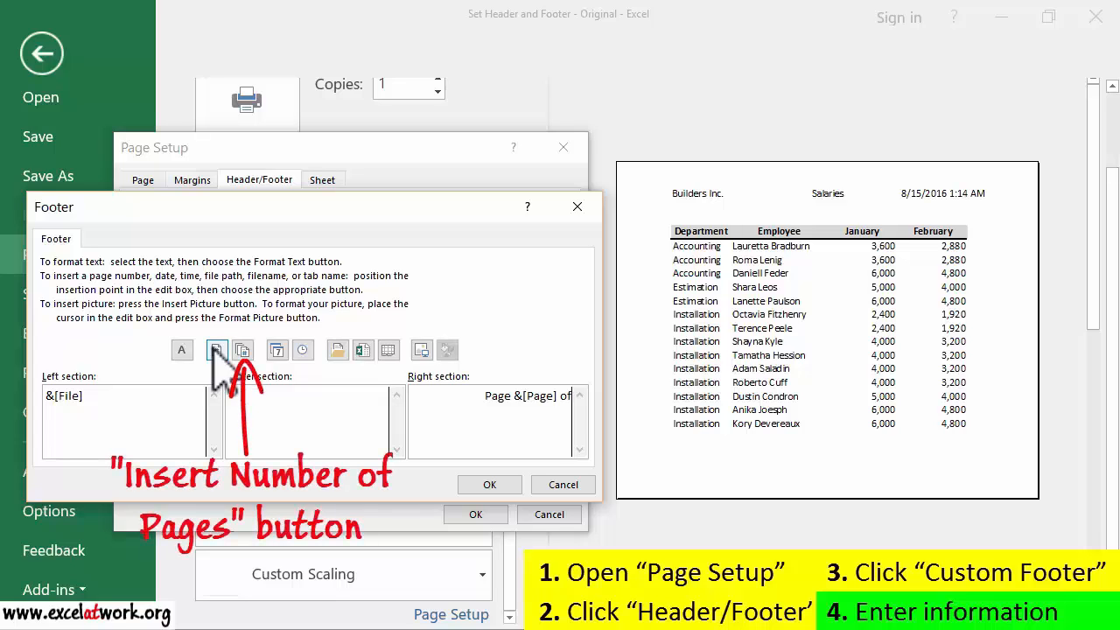
pyautogui.click(243, 351)
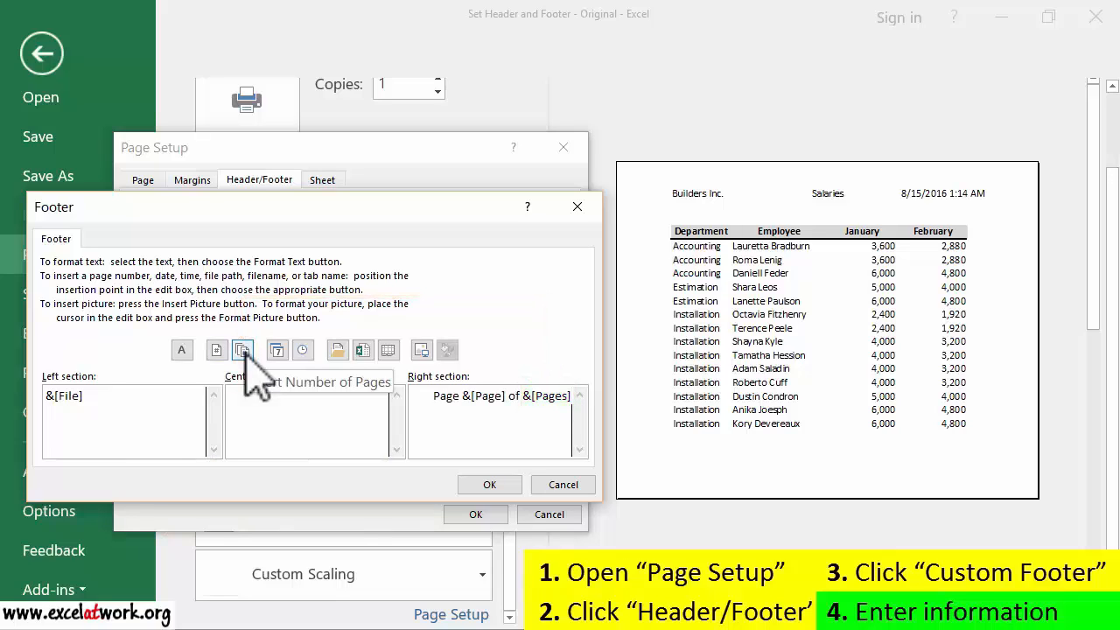
# - Apply the custom footer to the printout and preview the second page
pyautogui.click(467, 484)
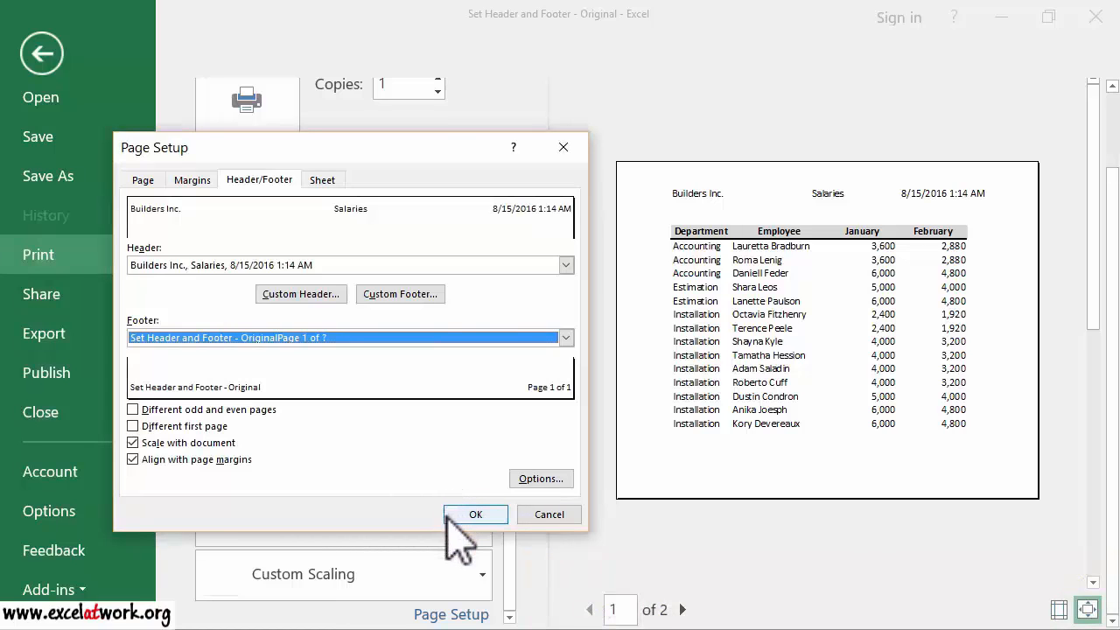
pyautogui.click(452, 516)
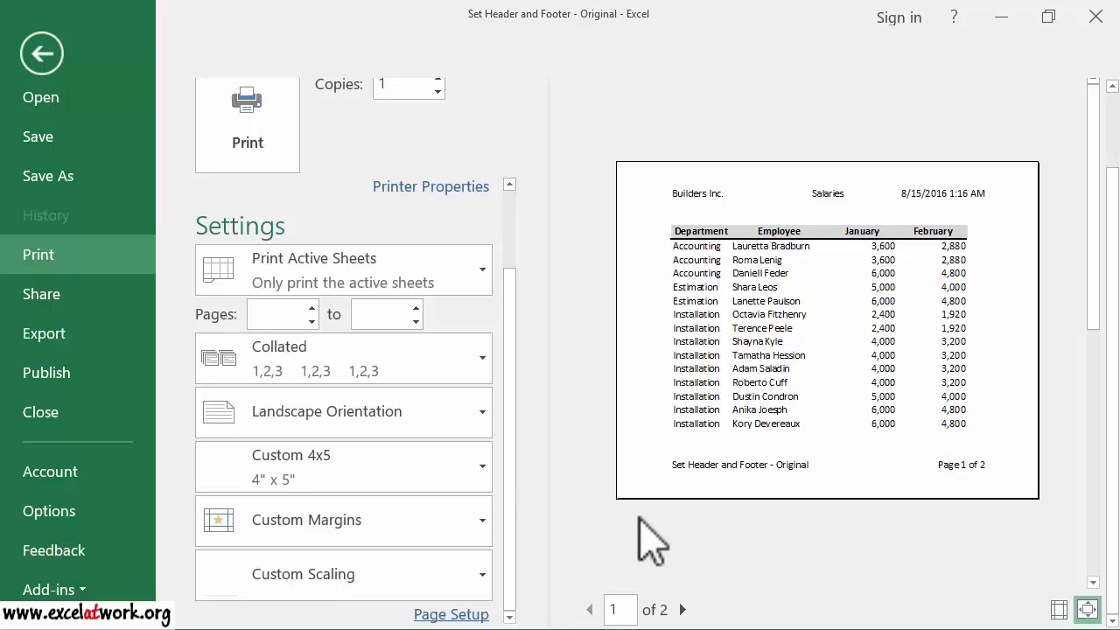
pyautogui.click(683, 609)
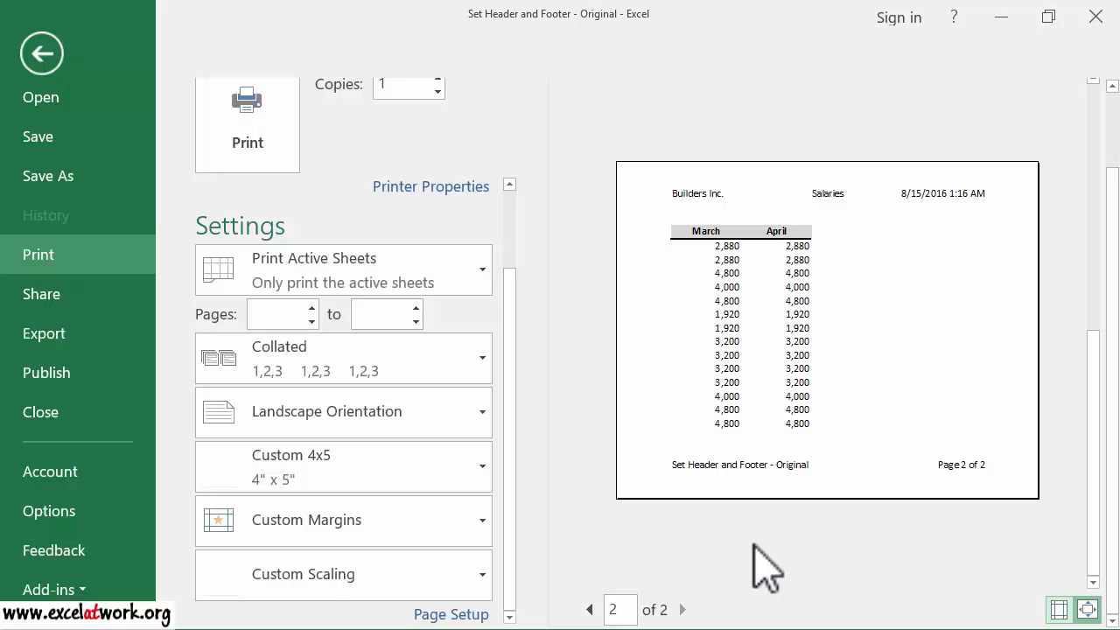
# - Replace the file name code in the footer's left section with the file path code, and apply the footer to the printout
pyautogui.click(473, 614)
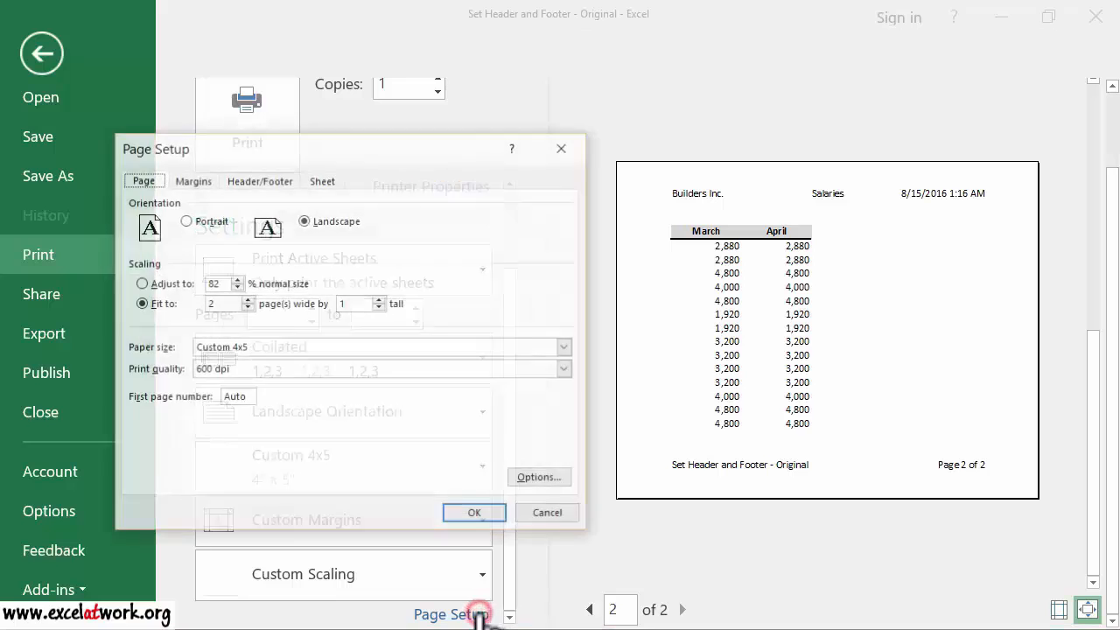
pyautogui.click(278, 180)
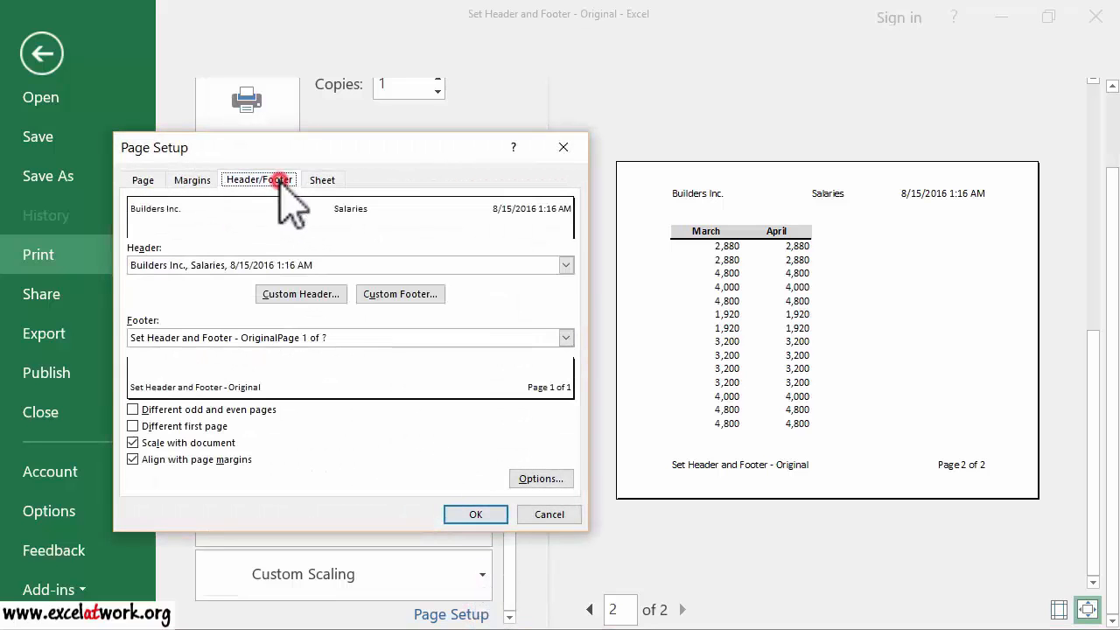
pyautogui.click(386, 292)
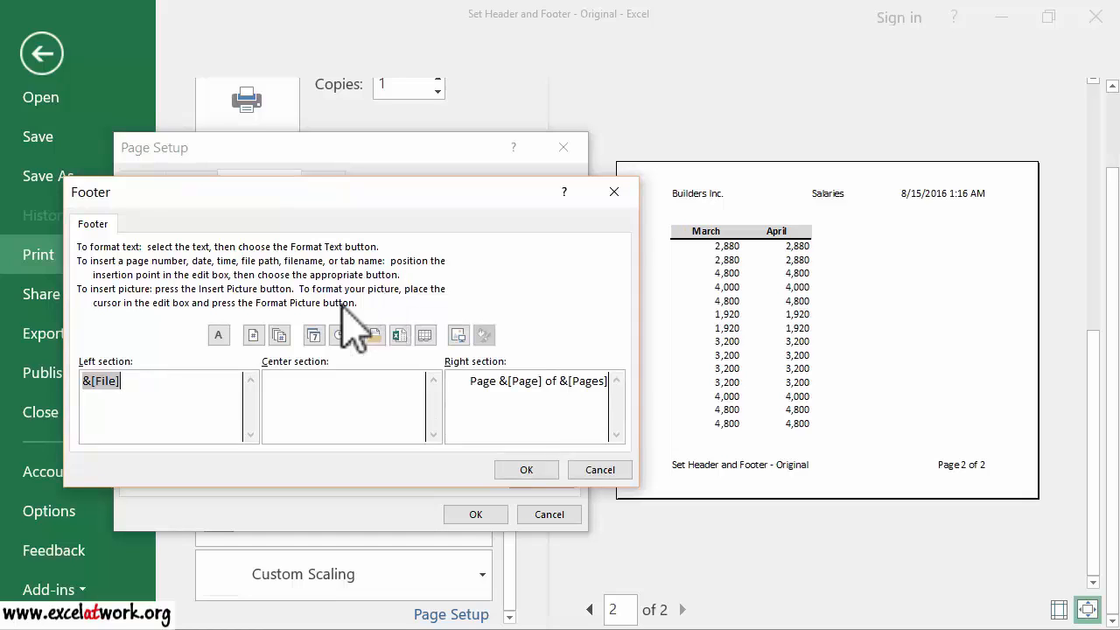
pyautogui.click(197, 381)
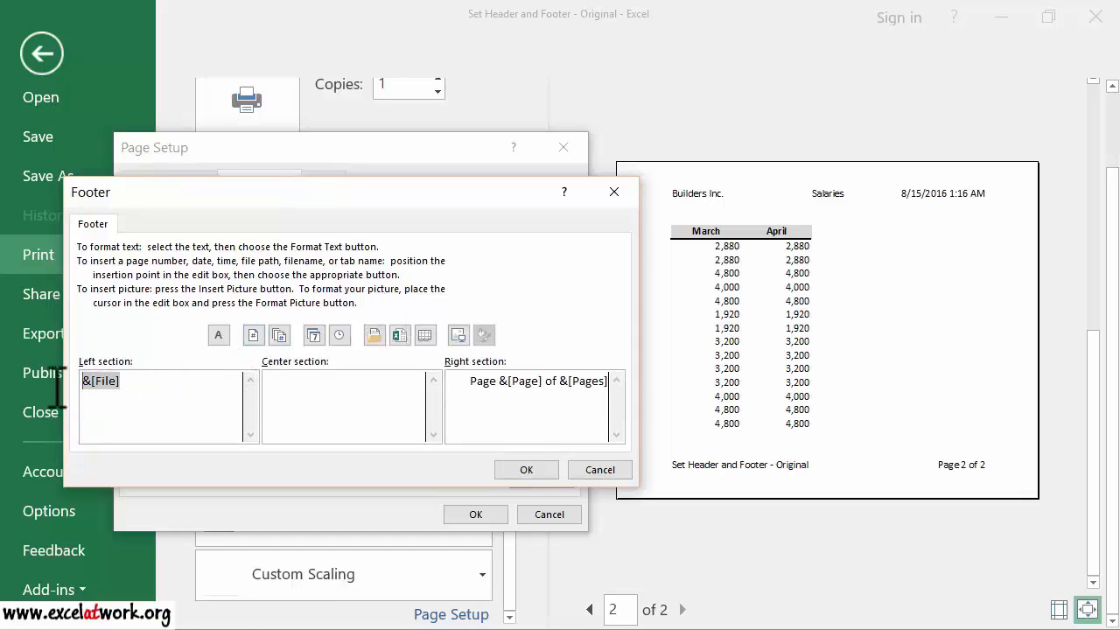
pyautogui.moveTo(82, 383); pyautogui.dragTo(138, 382)
pyautogui.press('Delete')
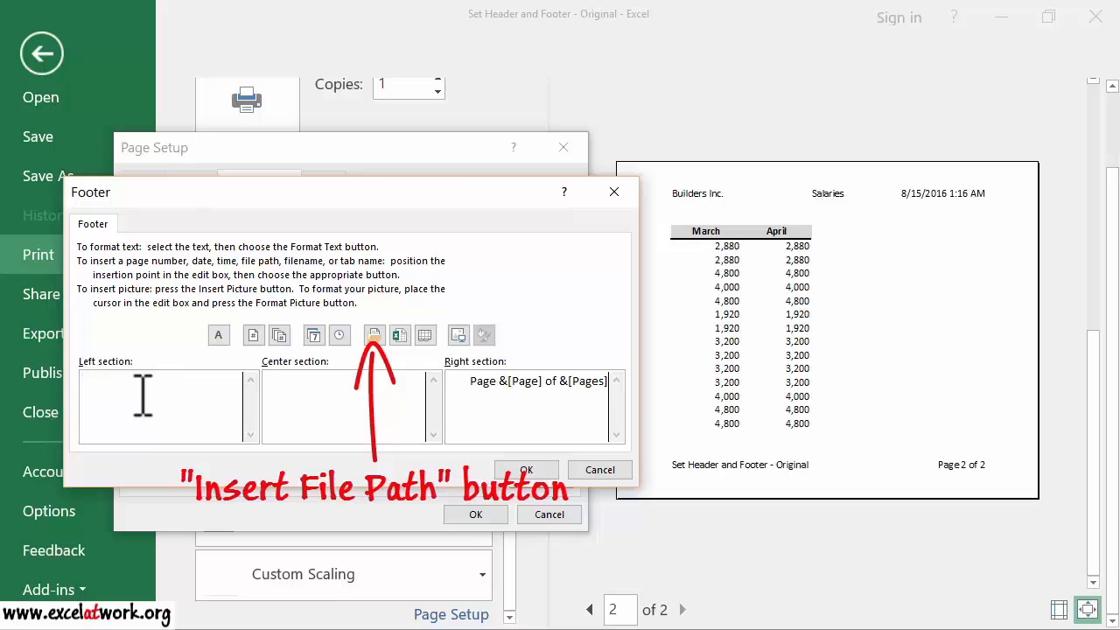
pyautogui.click(375, 335)
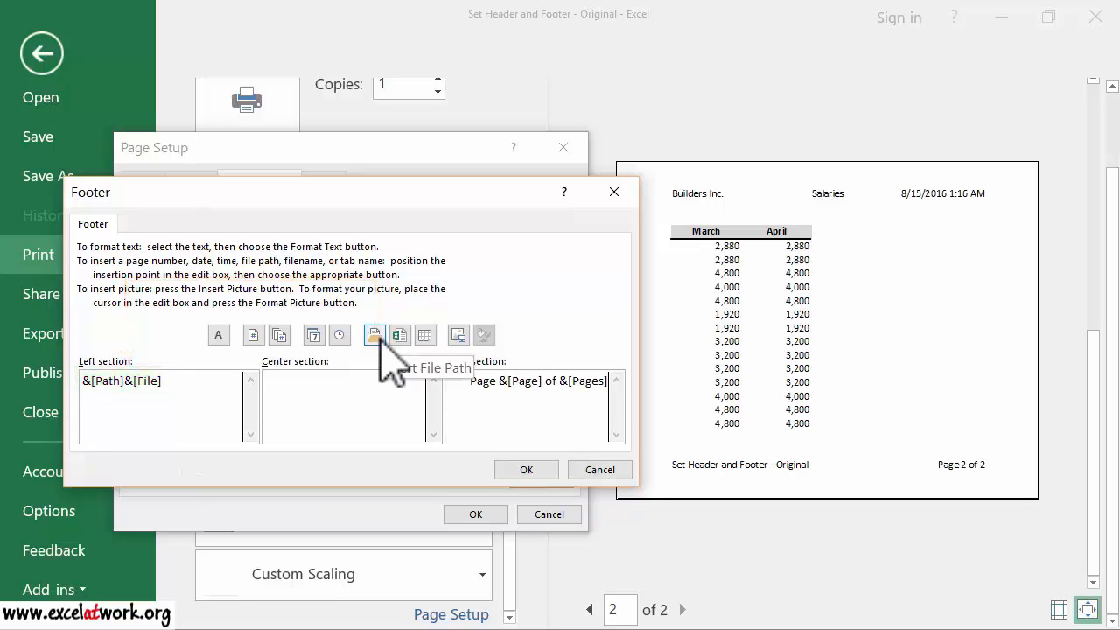
pyautogui.click(523, 471)
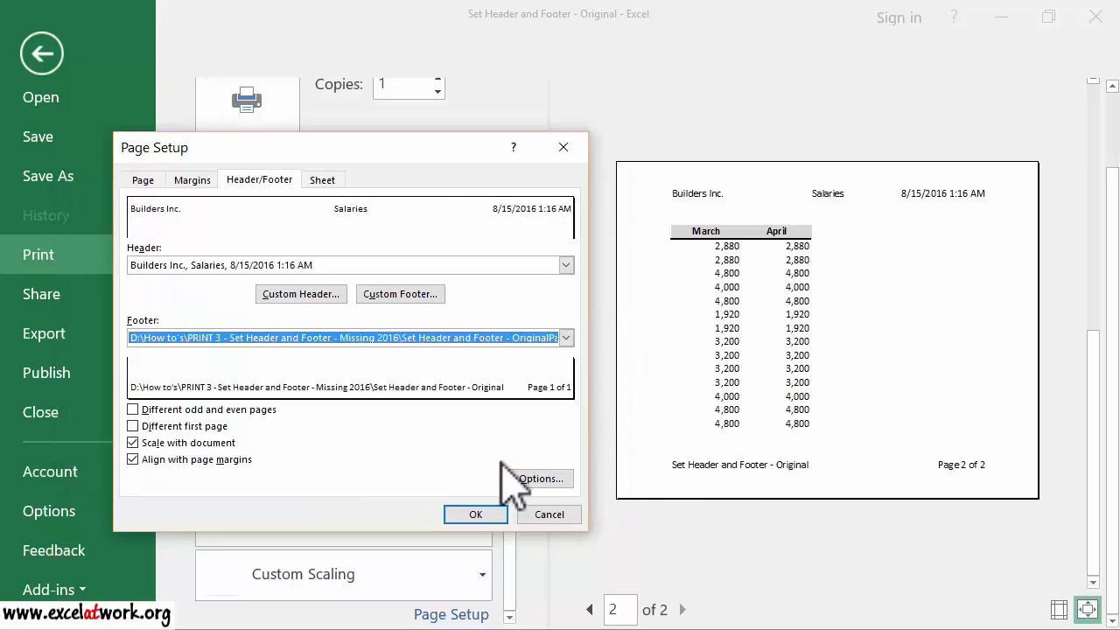
pyautogui.click(479, 514)
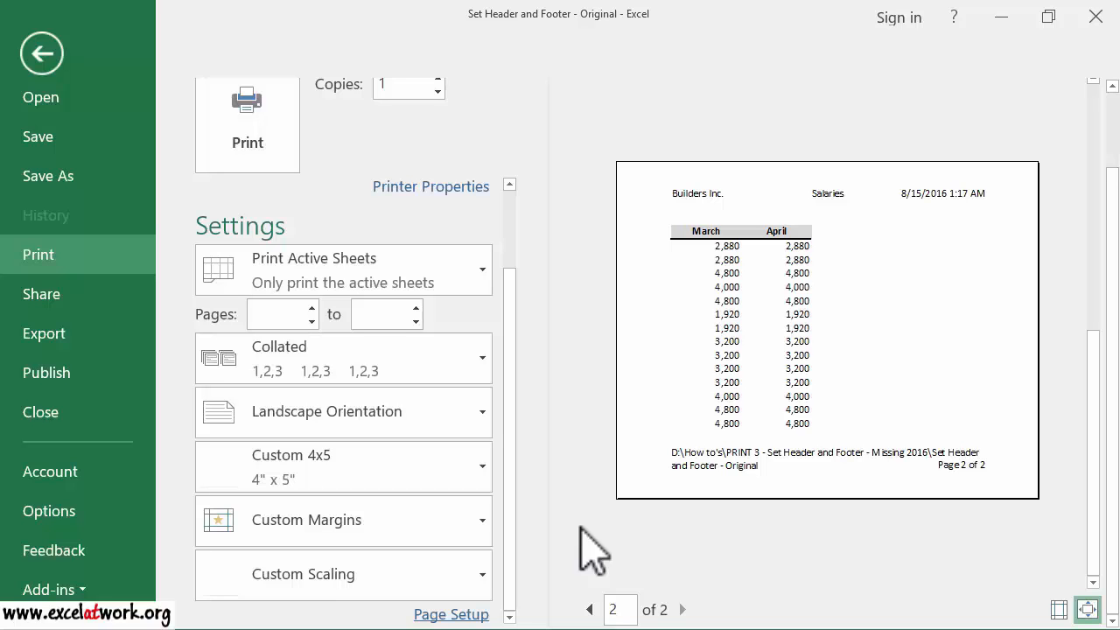
# - Format the path and file name code in the custom footer's left section as red, size 8, italic text
pyautogui.click(464, 616)
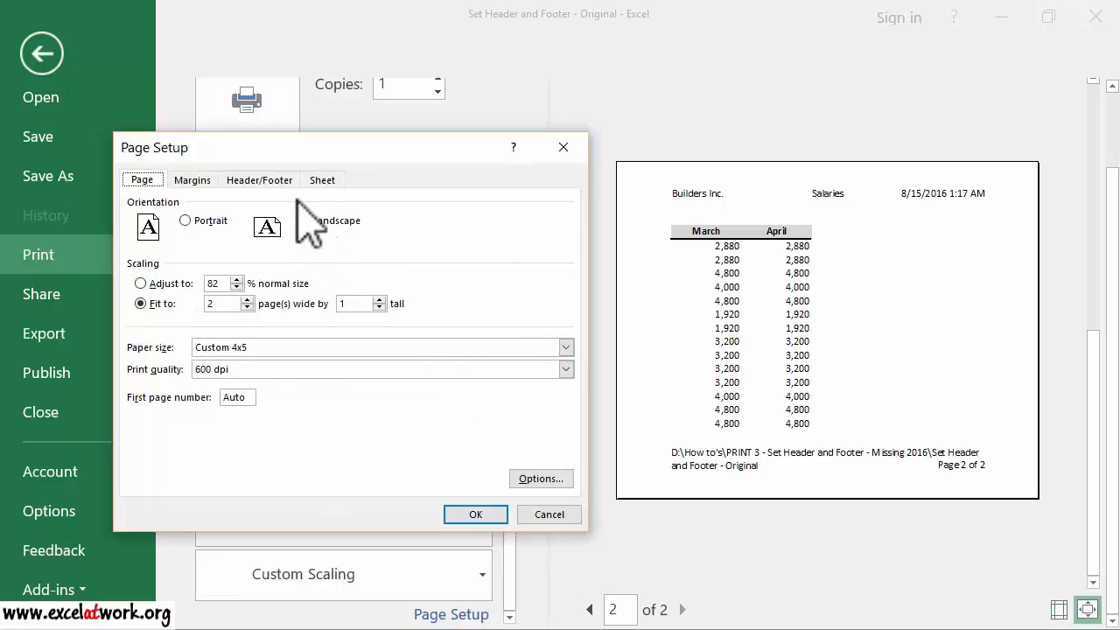
pyautogui.click(284, 179)
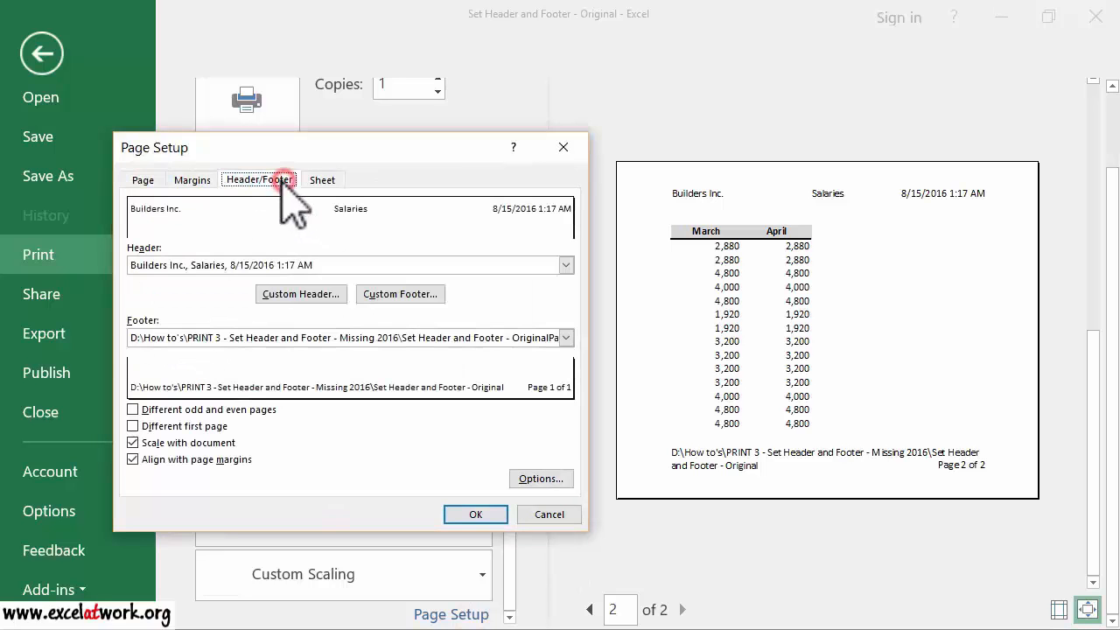
pyautogui.click(374, 295)
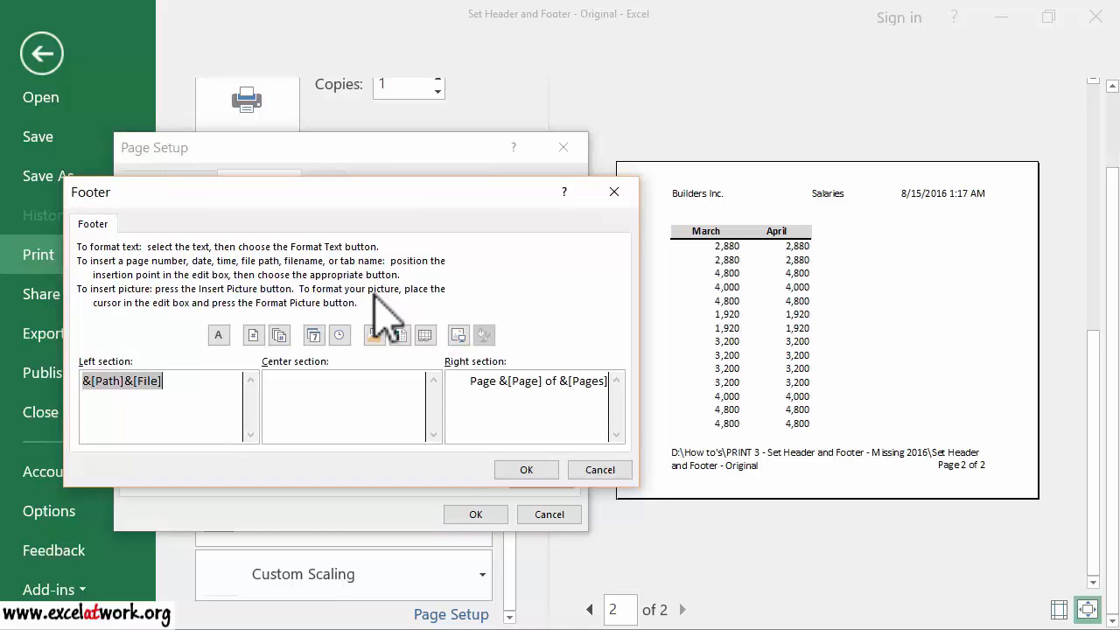
pyautogui.click(190, 383)
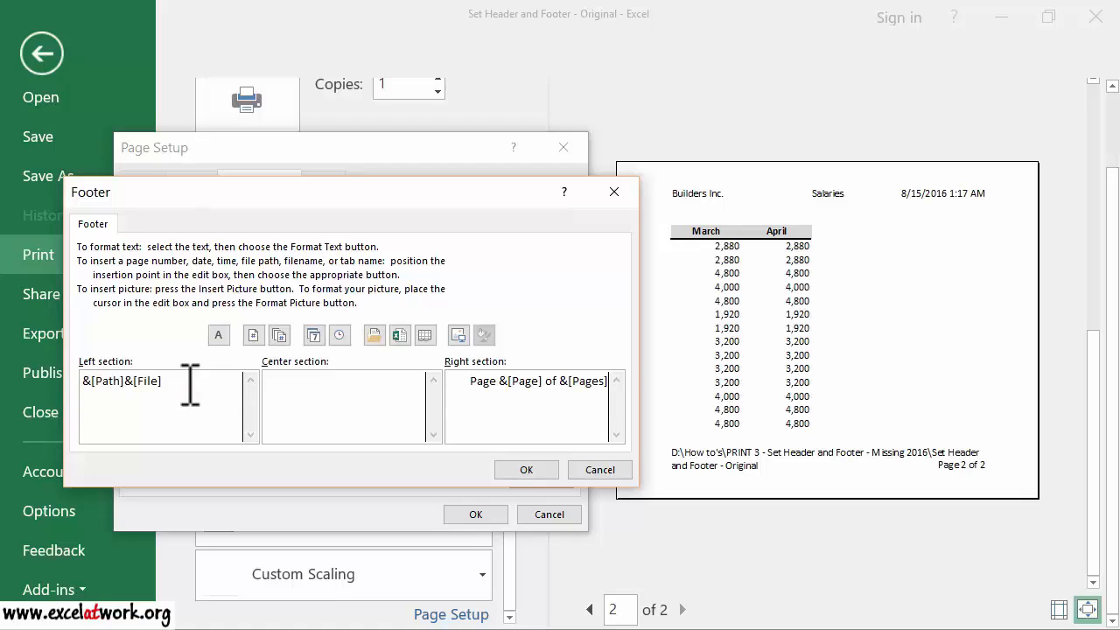
pyautogui.moveTo(189, 382); pyautogui.dragTo(73, 389)
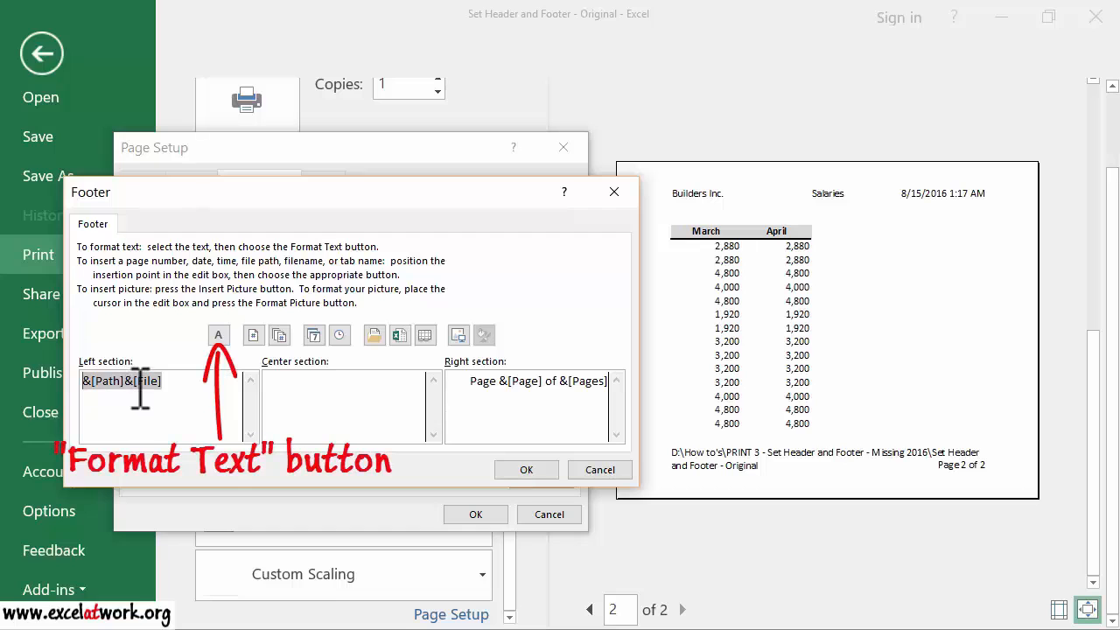
pyautogui.click(218, 335)
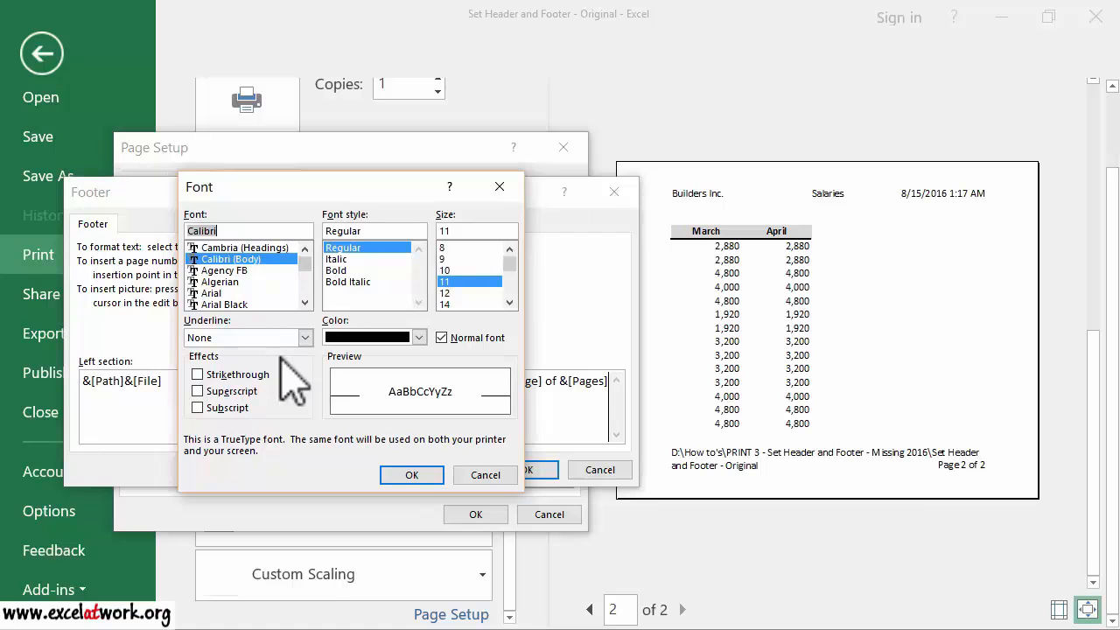
pyautogui.click(355, 336)
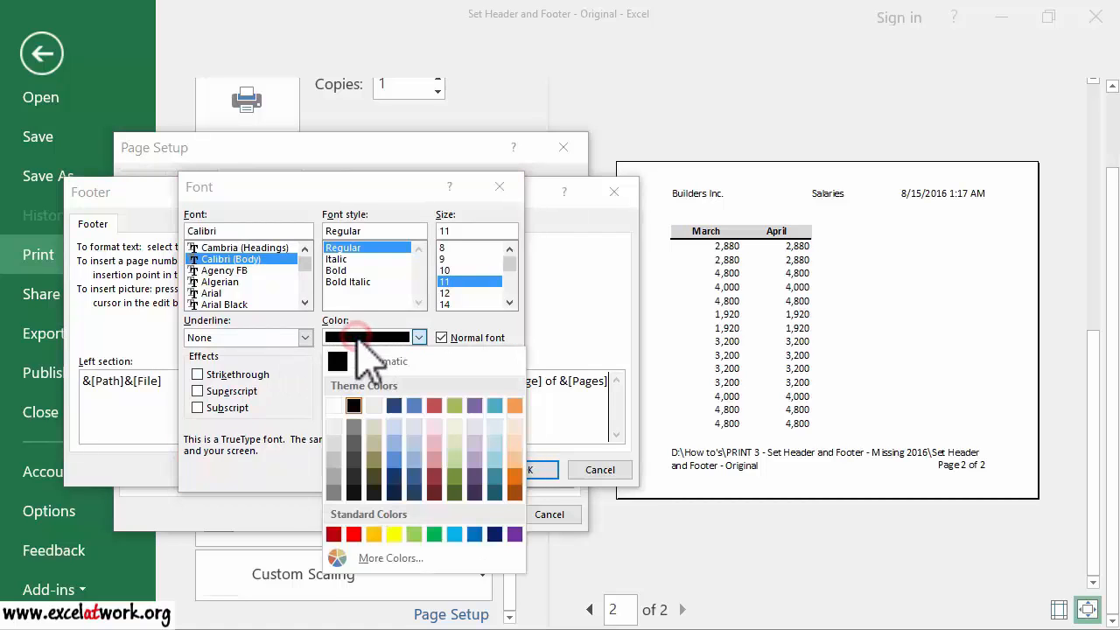
pyautogui.click(354, 532)
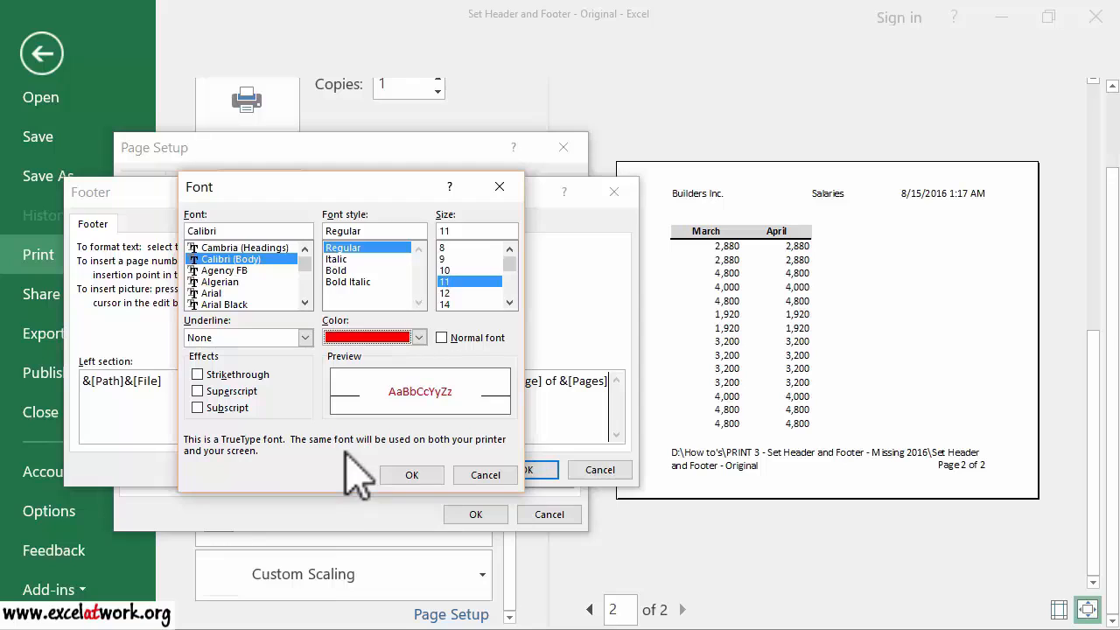
pyautogui.click(449, 247)
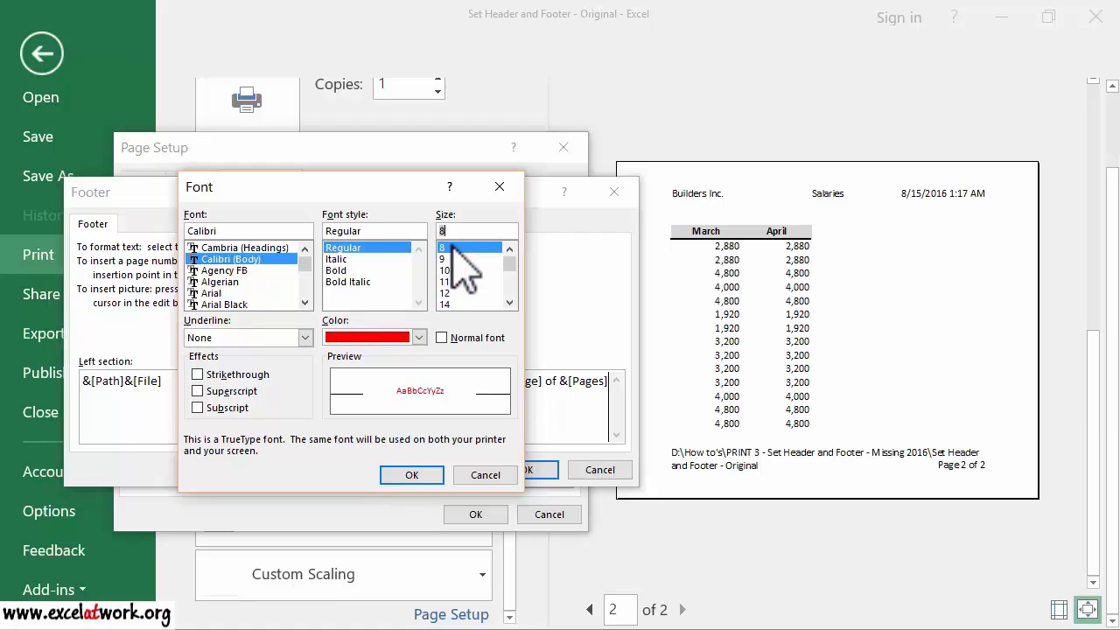
pyautogui.click(362, 258)
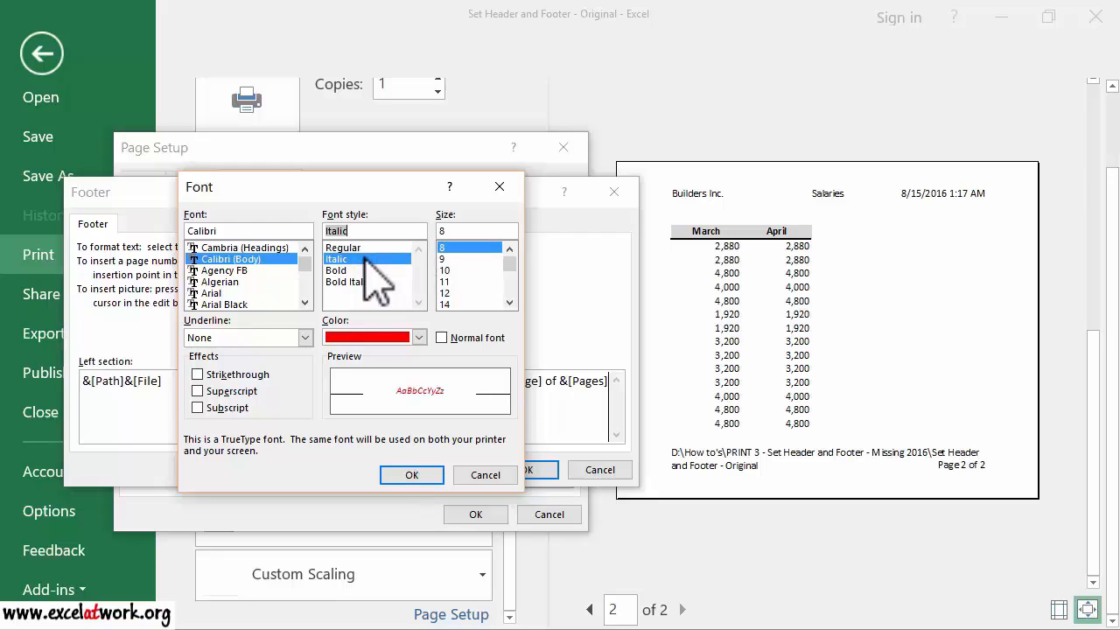
pyautogui.click(387, 472)
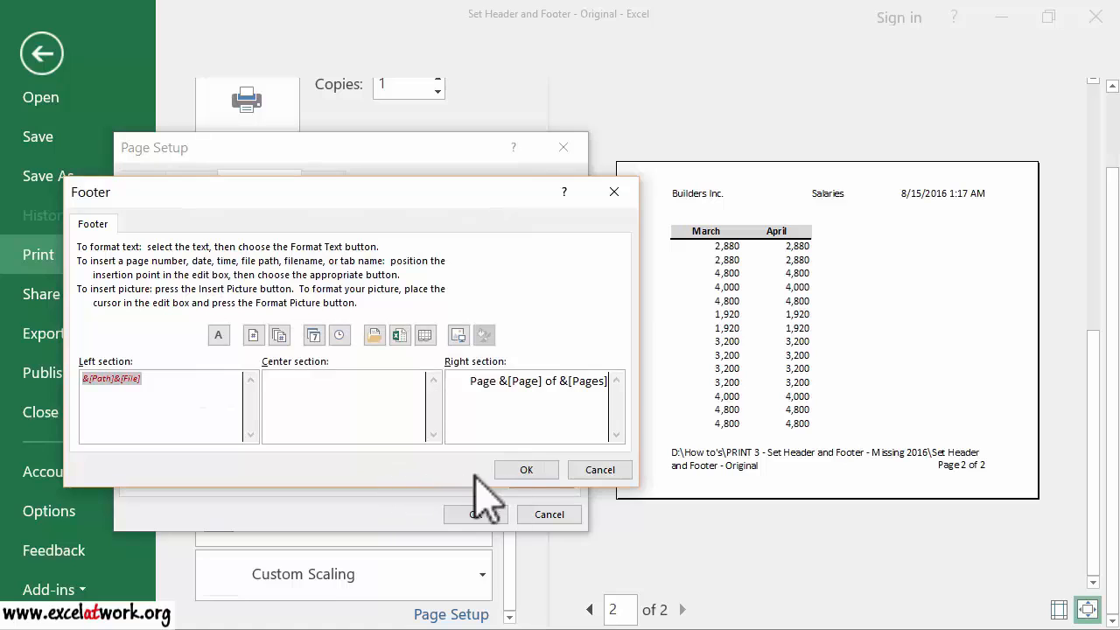
# - Confirm the formatted custom footer and apply it to the printout
pyautogui.click(510, 471)
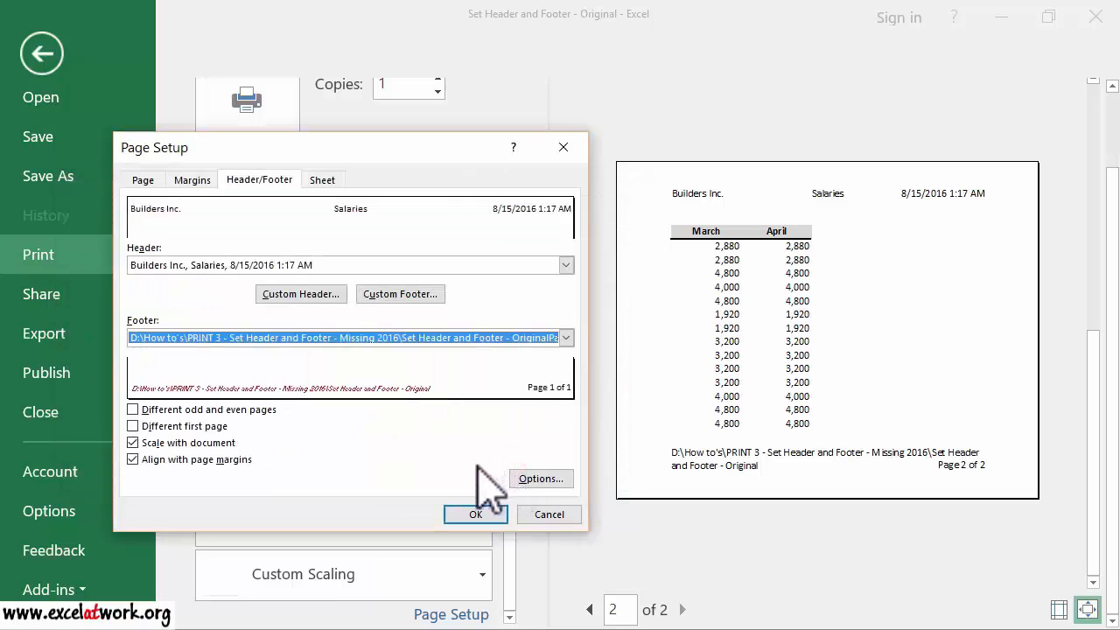
pyautogui.click(449, 512)
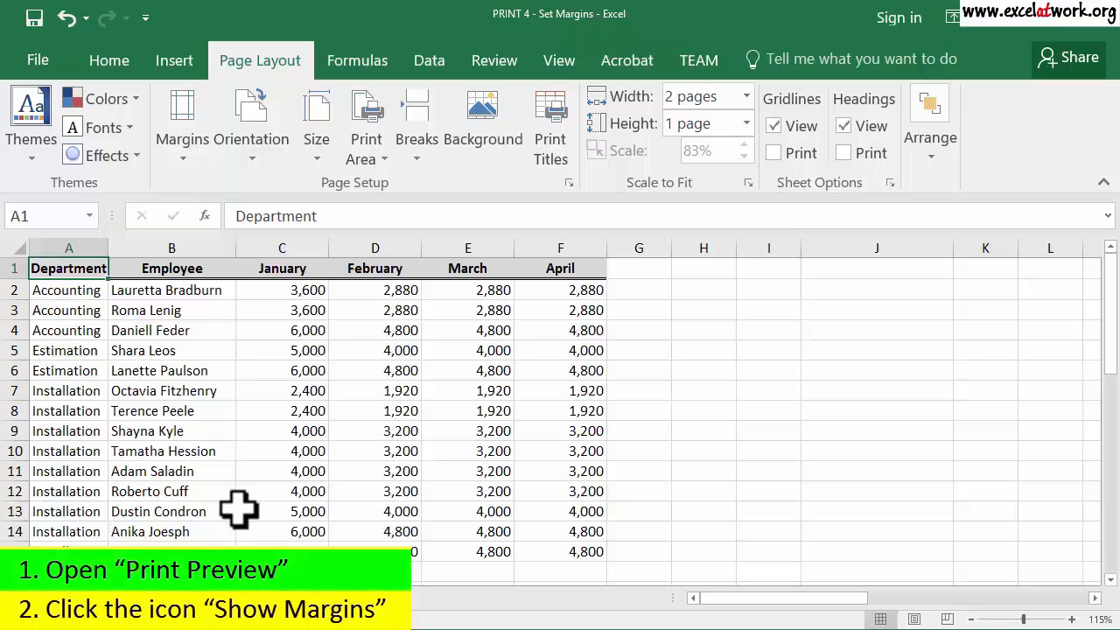
# - Open the print preview of the PRINT 4 - Set Margins workbook and show the margin guides on the page
pyautogui.click(45, 68)
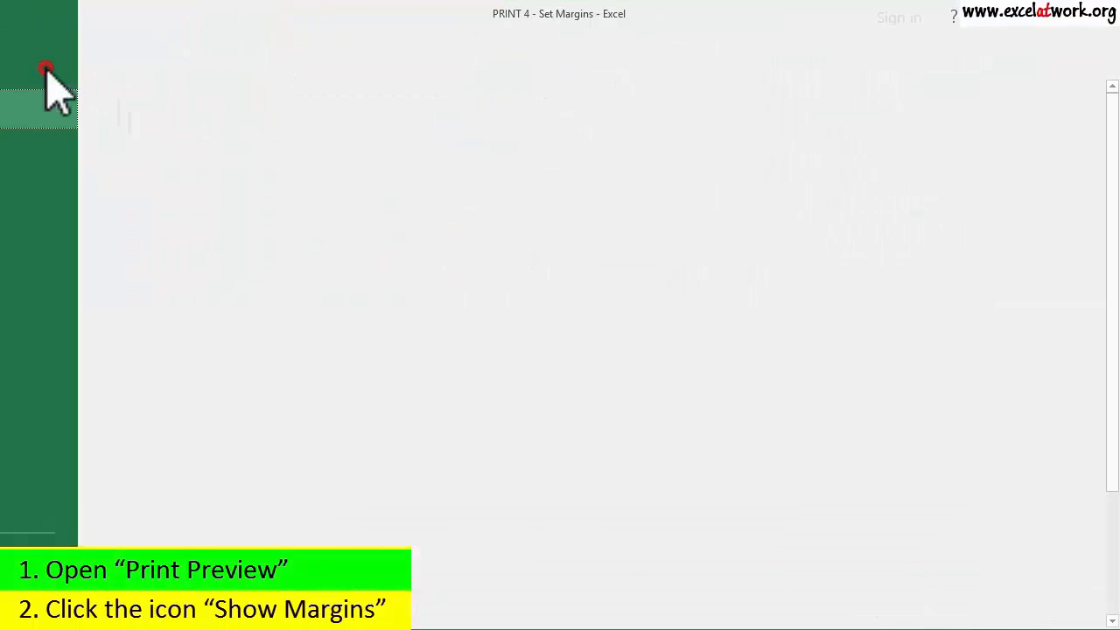
pyautogui.click(92, 345)
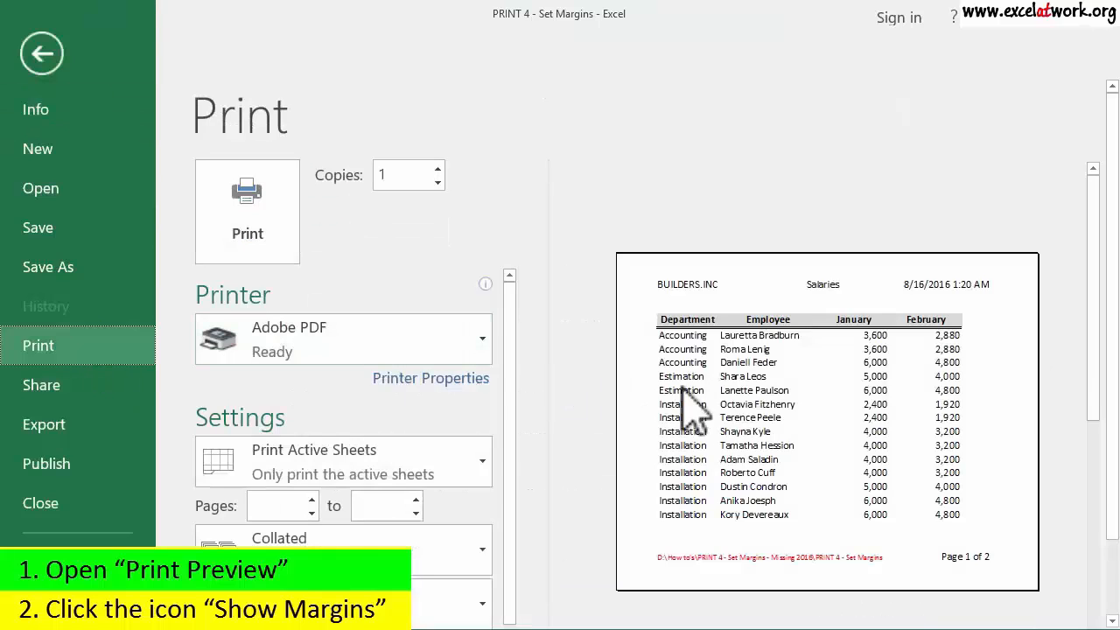
pyautogui.moveTo(1113, 413); pyautogui.dragTo(1107, 547)
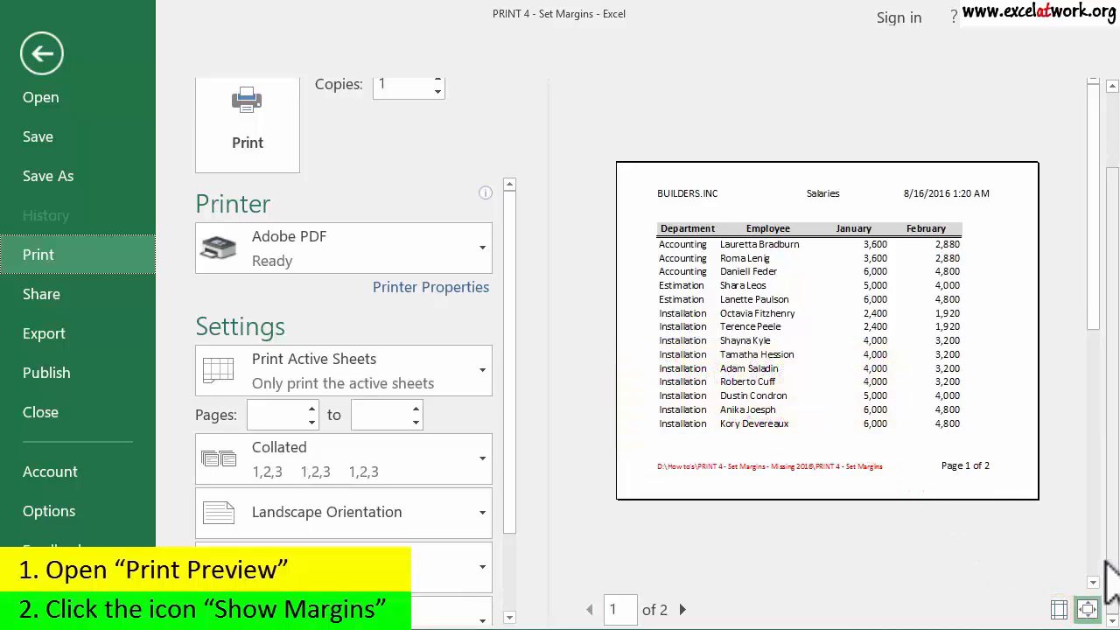
pyautogui.click(1058, 608)
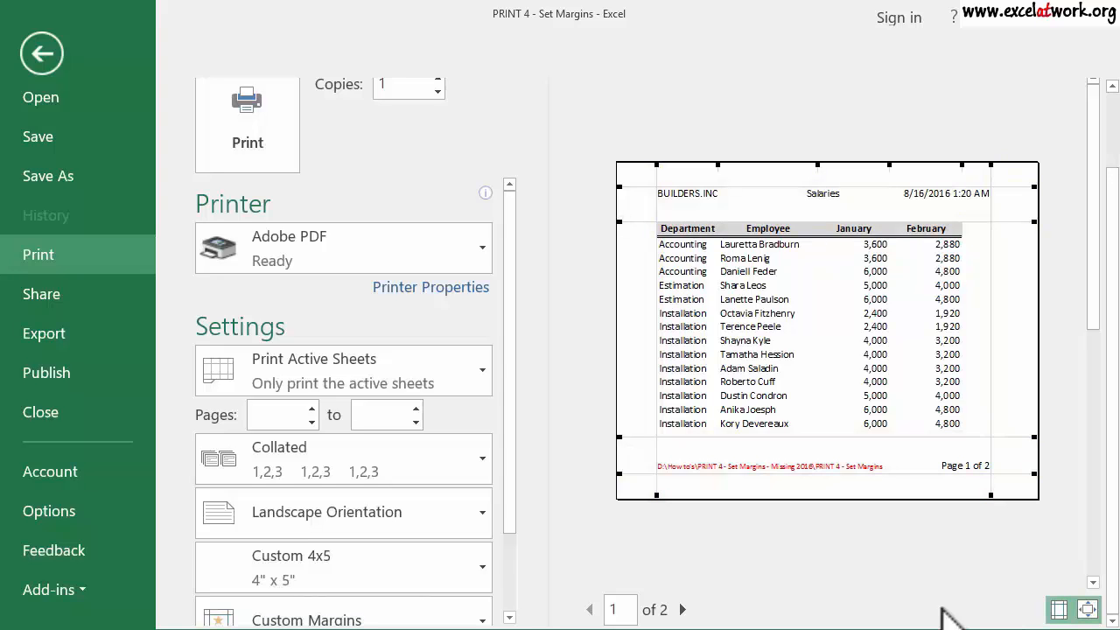
pyautogui.click(1059, 610)
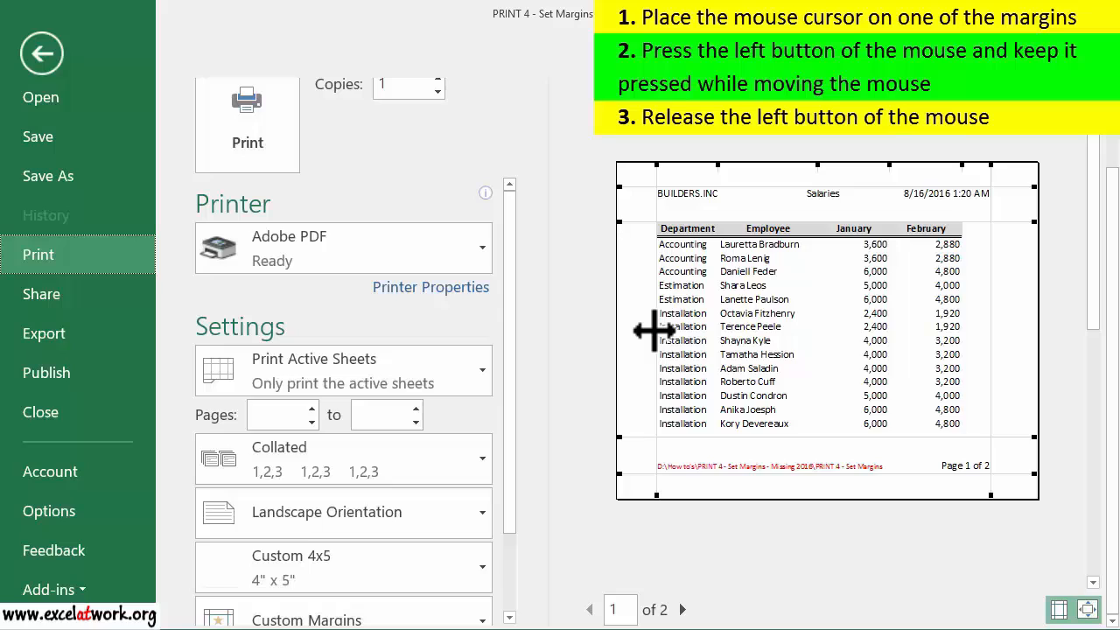
# - Move the left and right margin guides in the print preview outward to about 0.07 from the page edges
pyautogui.moveTo(654, 330); pyautogui.dragTo(620, 328)
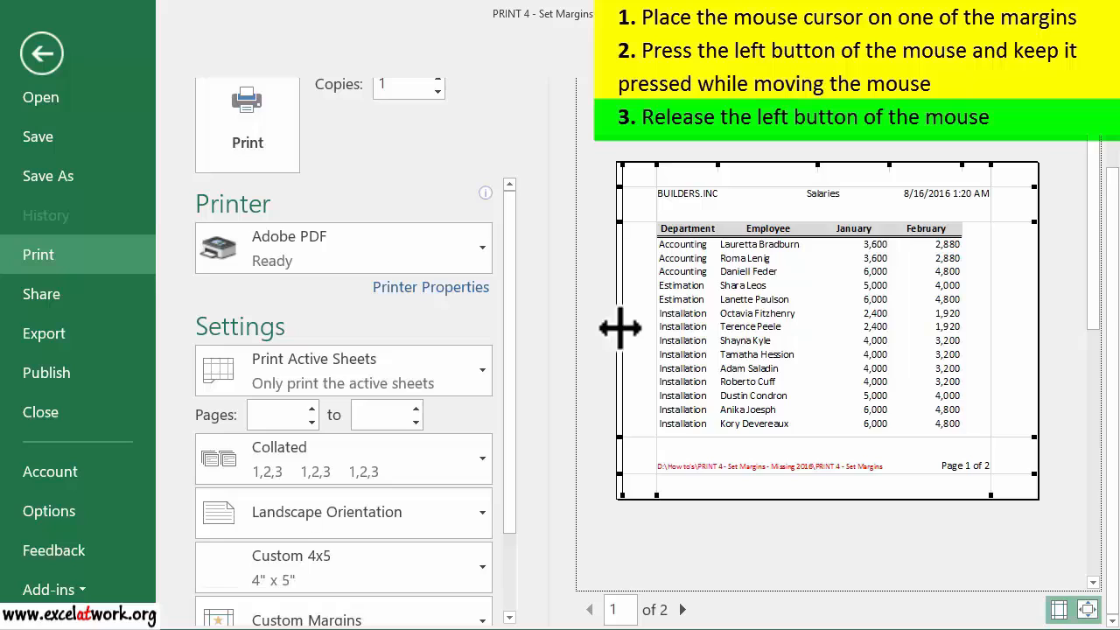
pyautogui.moveTo(620, 328); pyautogui.dragTo(620, 326)
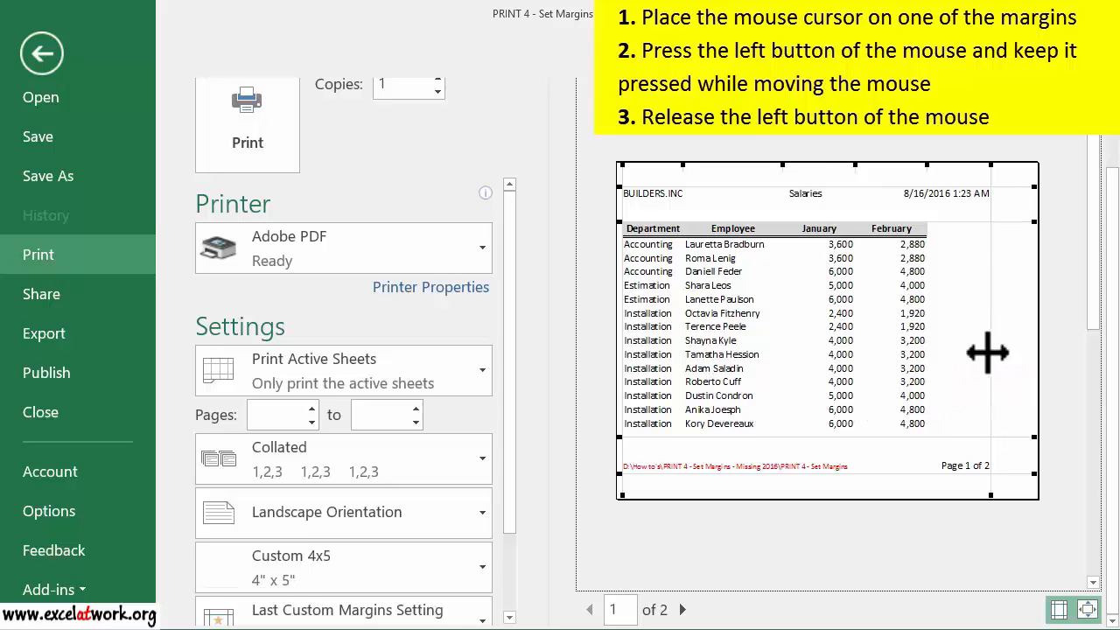
pyautogui.moveTo(988, 353); pyautogui.dragTo(1026, 356)
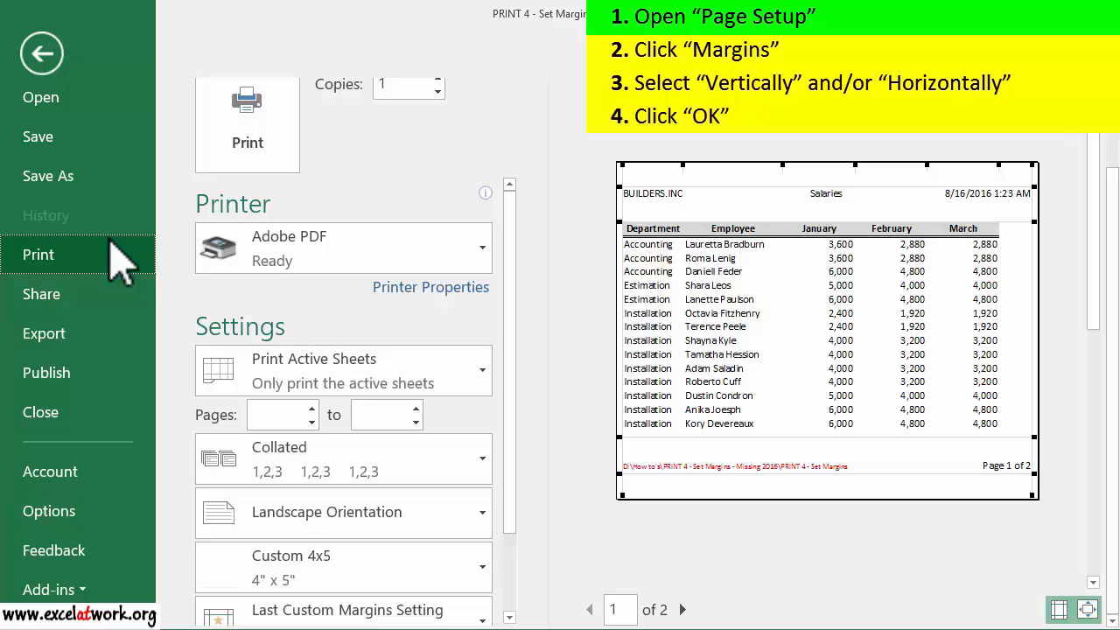
# - Center the worksheet horizontally on the printed page in the Page Setup margin settings
pyautogui.moveTo(504, 391); pyautogui.dragTo(513, 605)
pyautogui.click(451, 615)
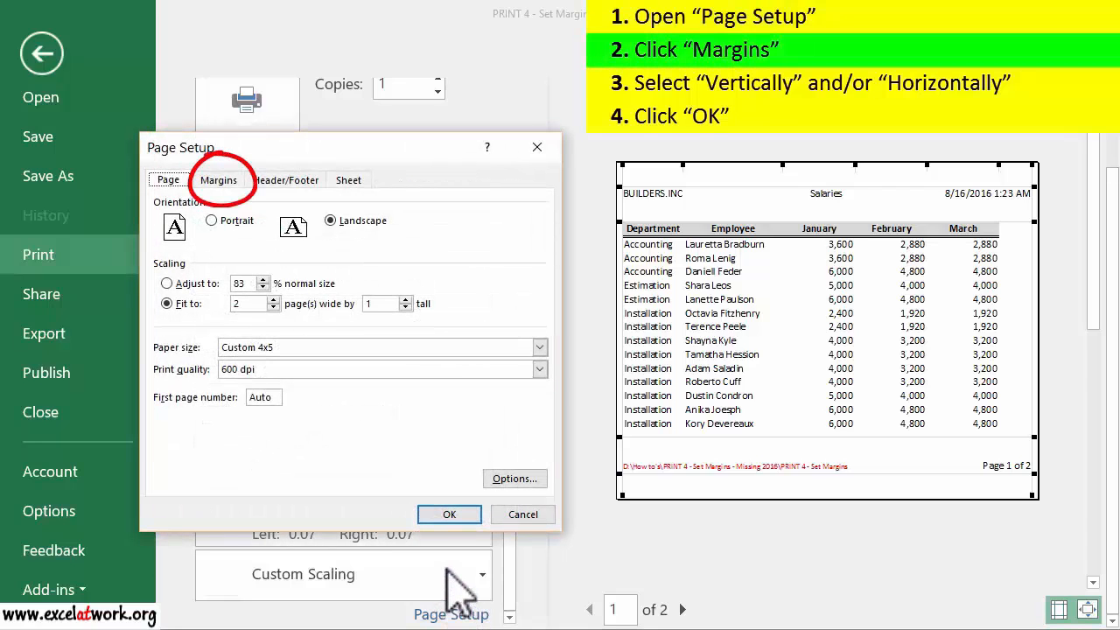
pyautogui.click(224, 181)
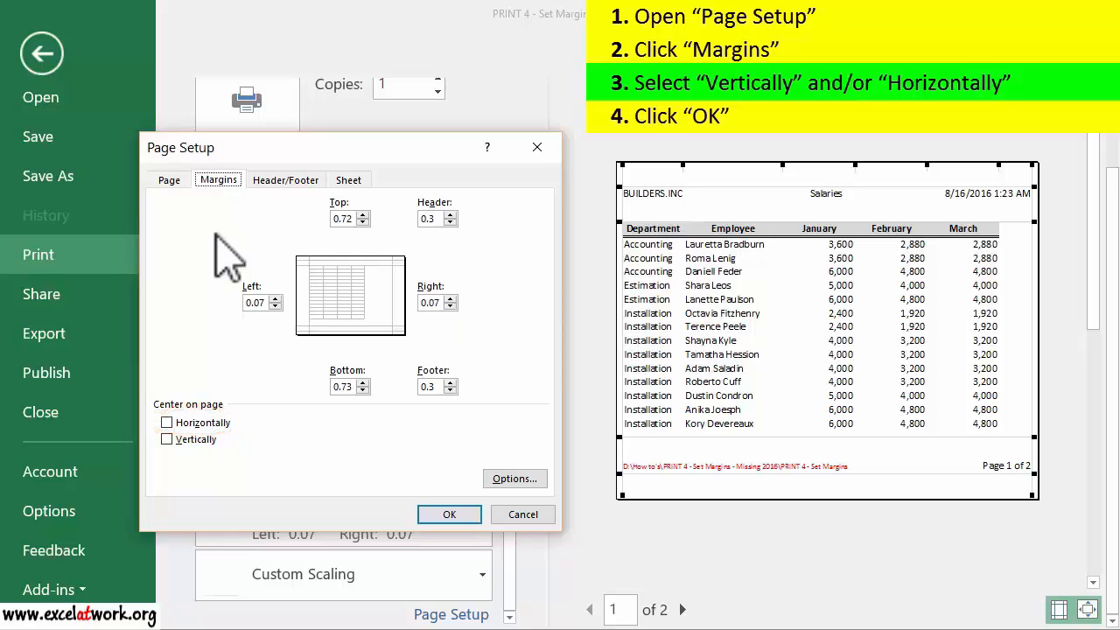
pyautogui.click(166, 423)
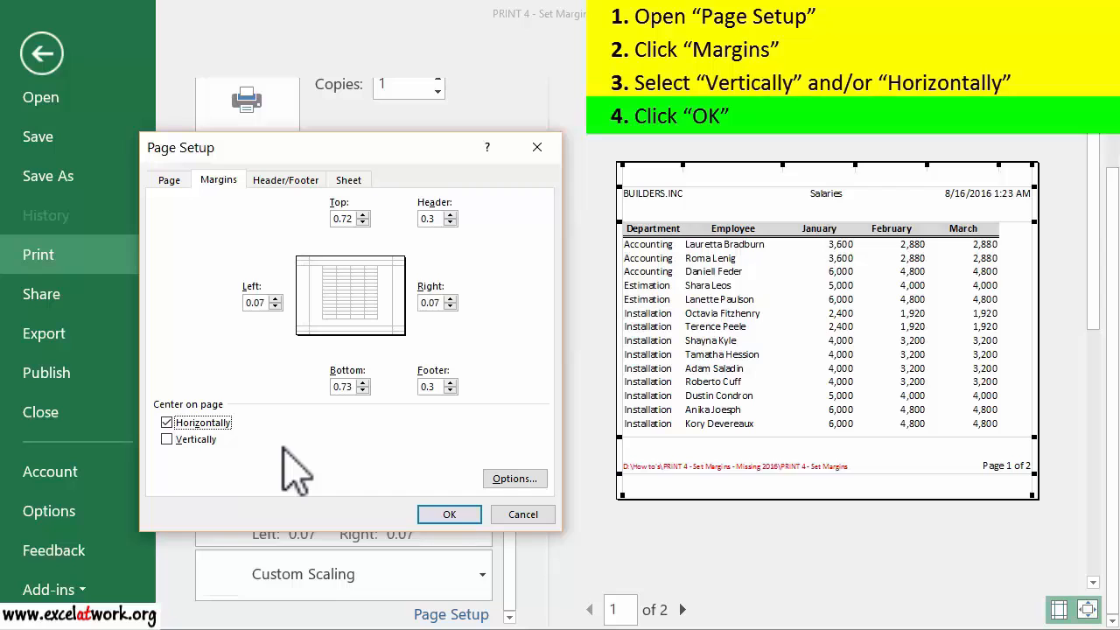
pyautogui.click(431, 515)
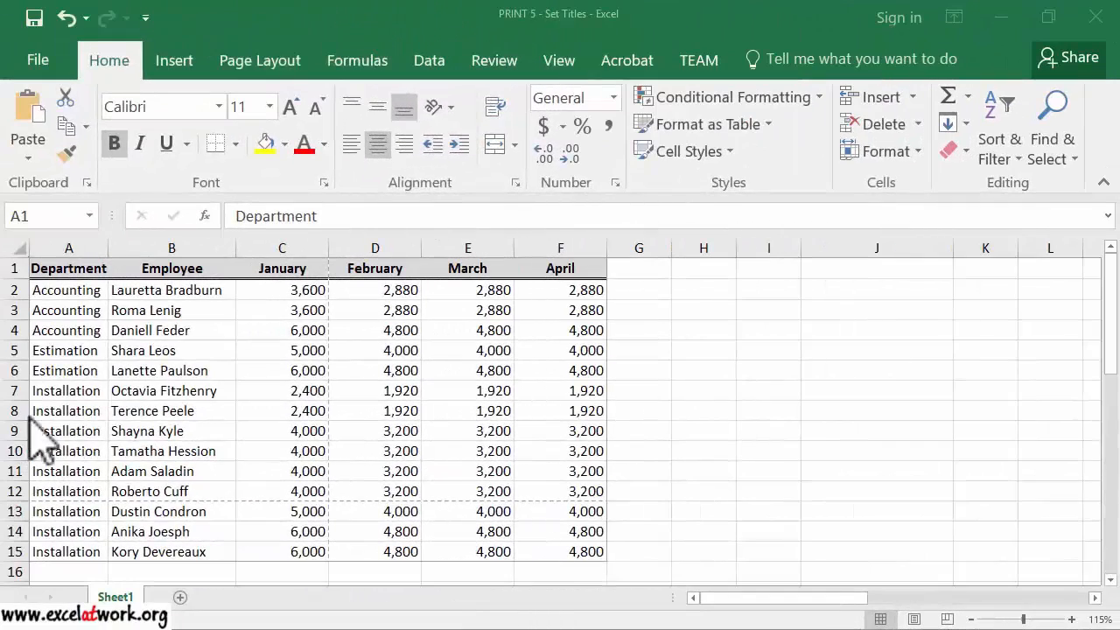
# - Preview the PRINT 5 - Set Titles printout page by page through page 4, checking which pages carry column headings
pyautogui.click(35, 59)
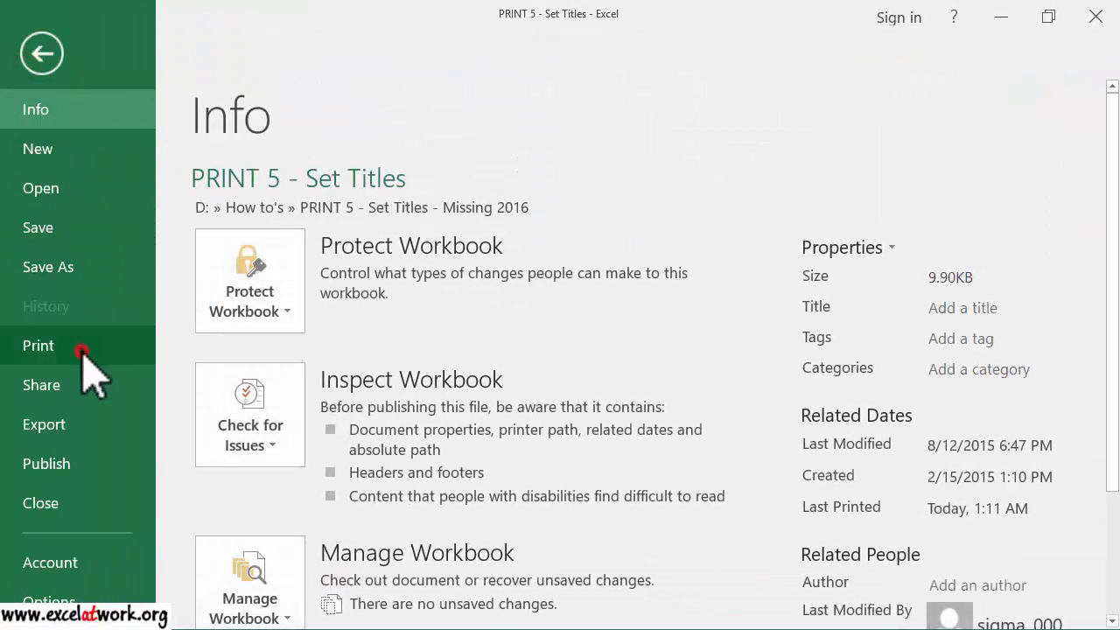
pyautogui.click(80, 347)
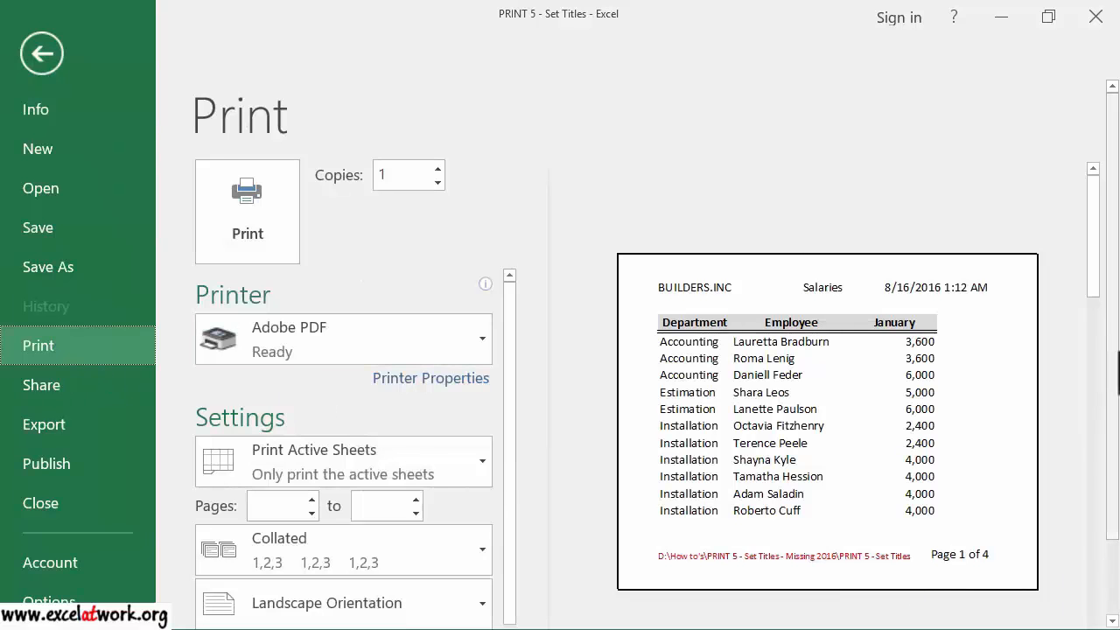
pyautogui.click(1109, 358)
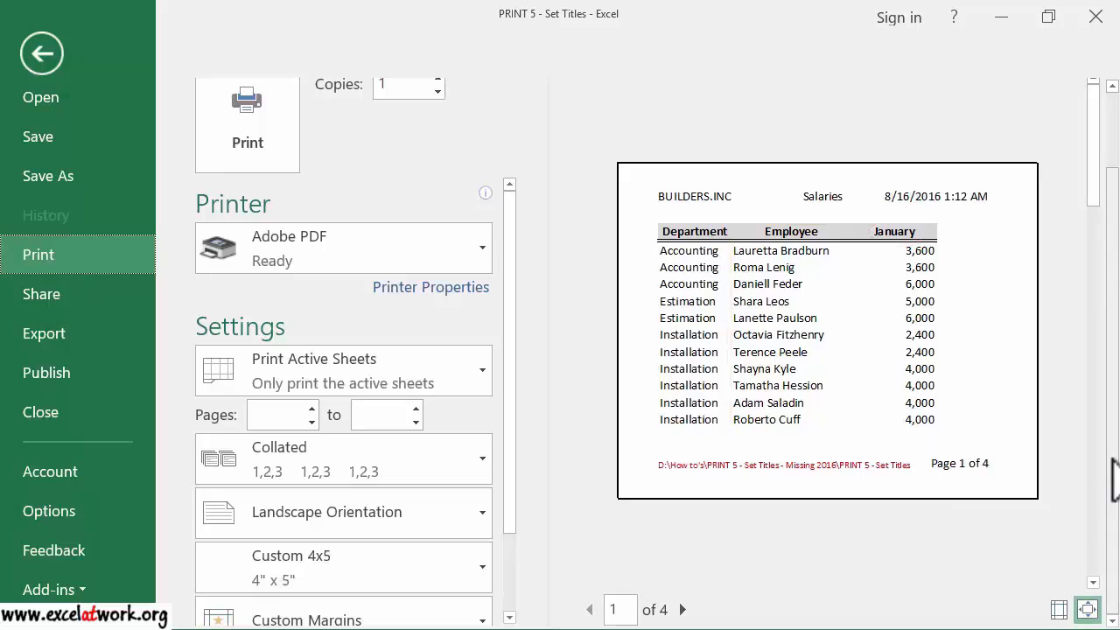
pyautogui.click(683, 609)
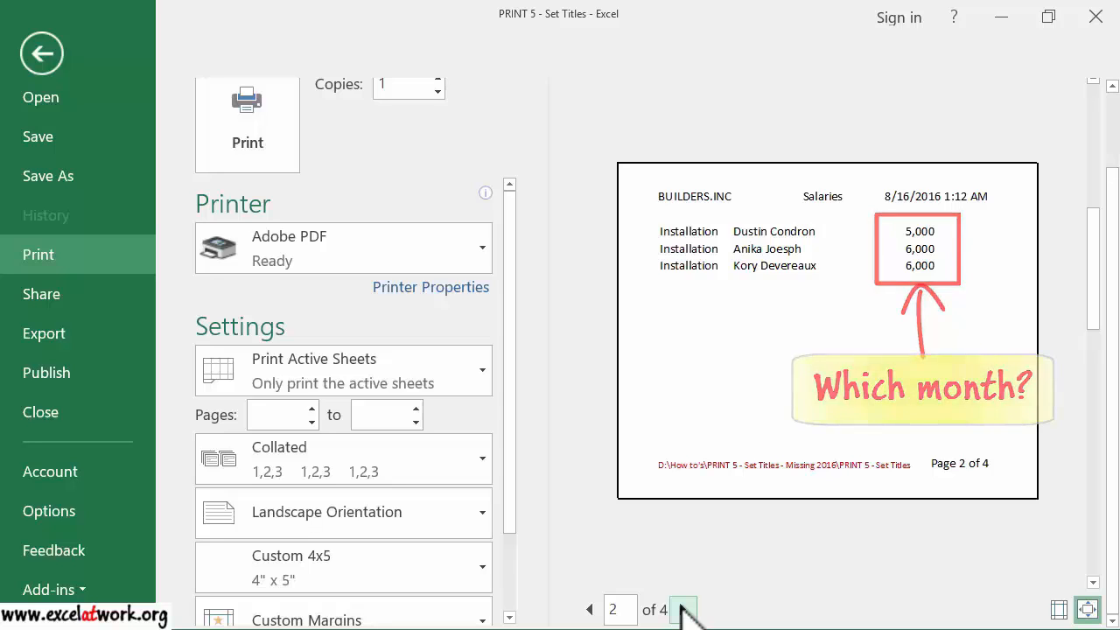
pyautogui.click(683, 610)
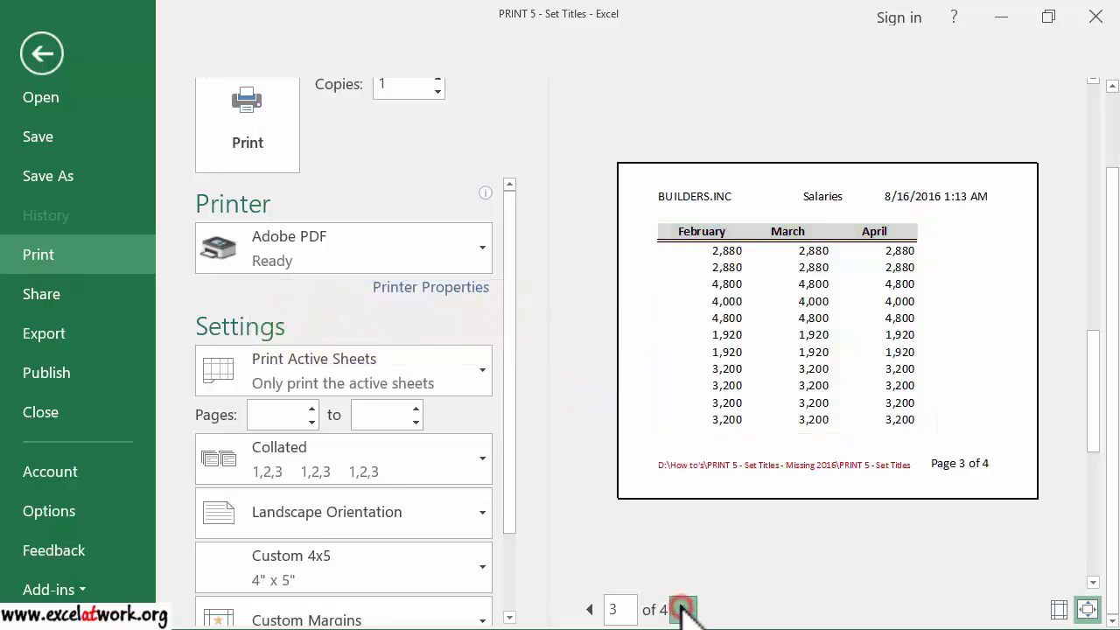
pyautogui.click(684, 610)
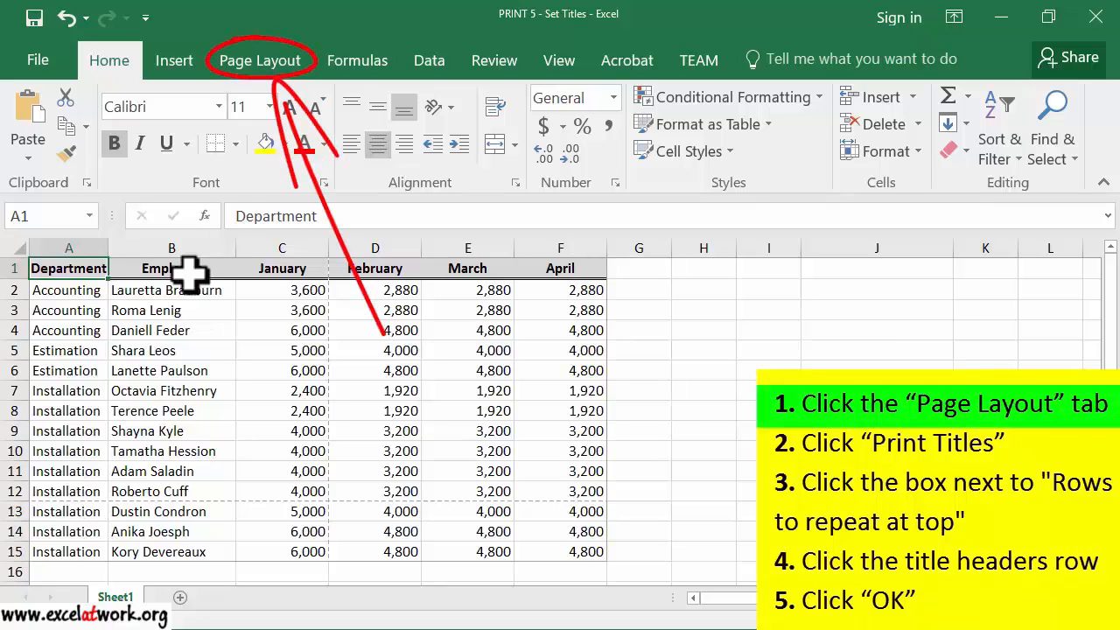
# - Set row 1 ($1:$1) as the print title row to repeat at the top of every page
pyautogui.click(279, 68)
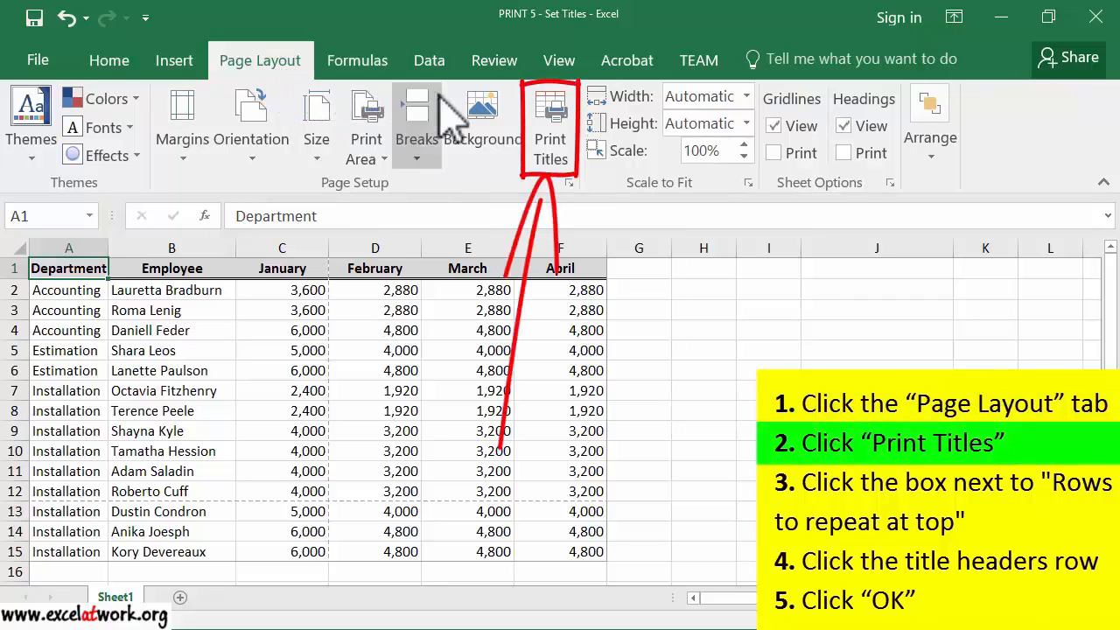
pyautogui.click(545, 142)
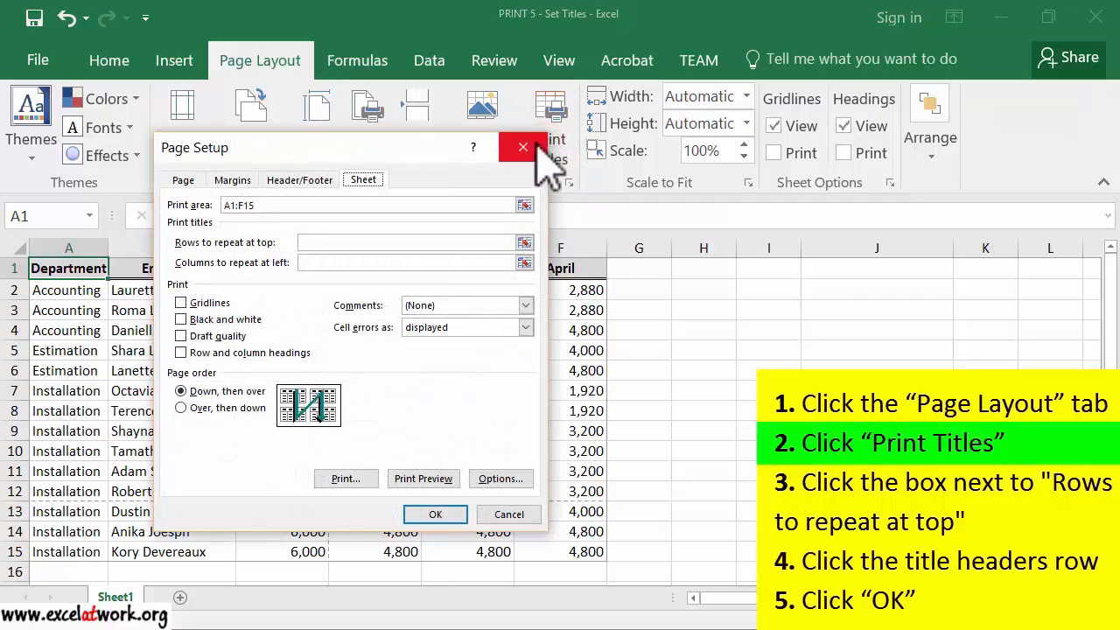
pyautogui.click(524, 243)
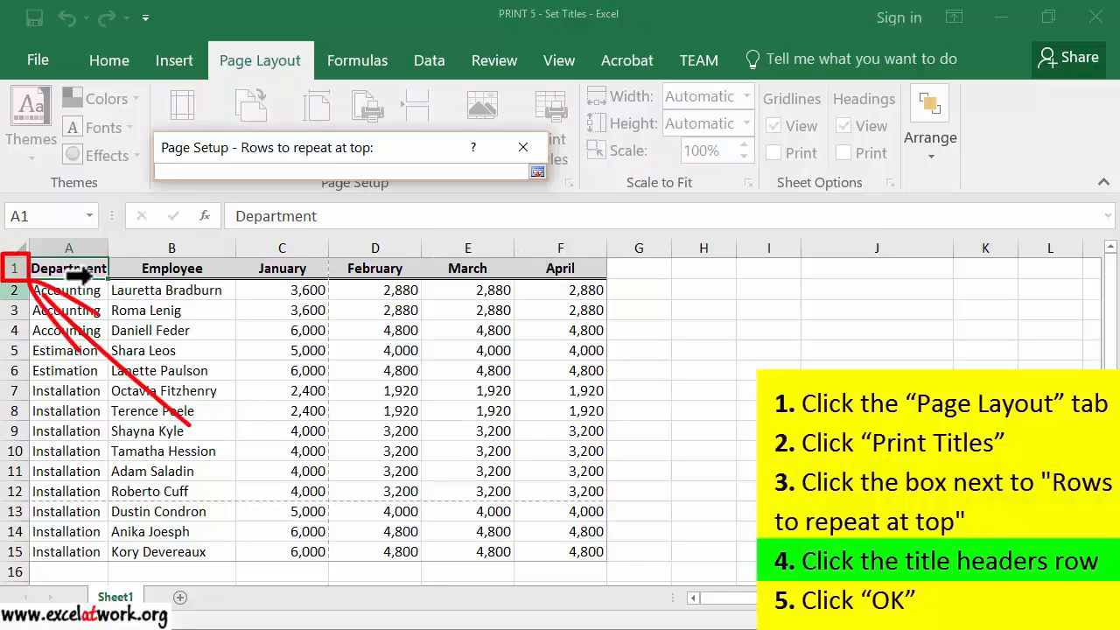
pyautogui.click(13, 268)
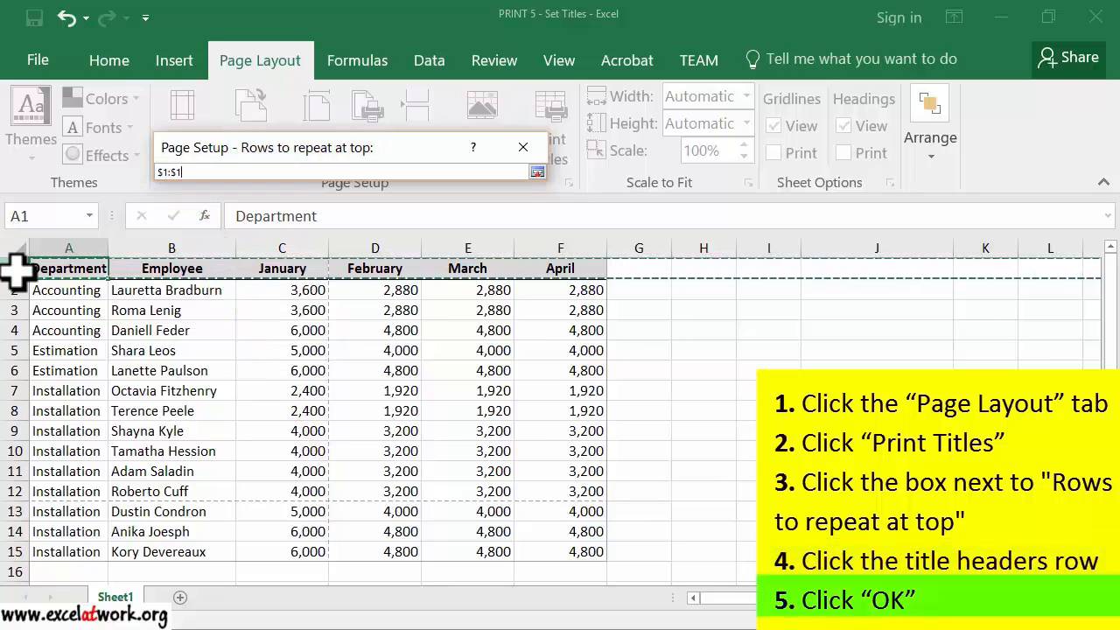
pyautogui.click(537, 172)
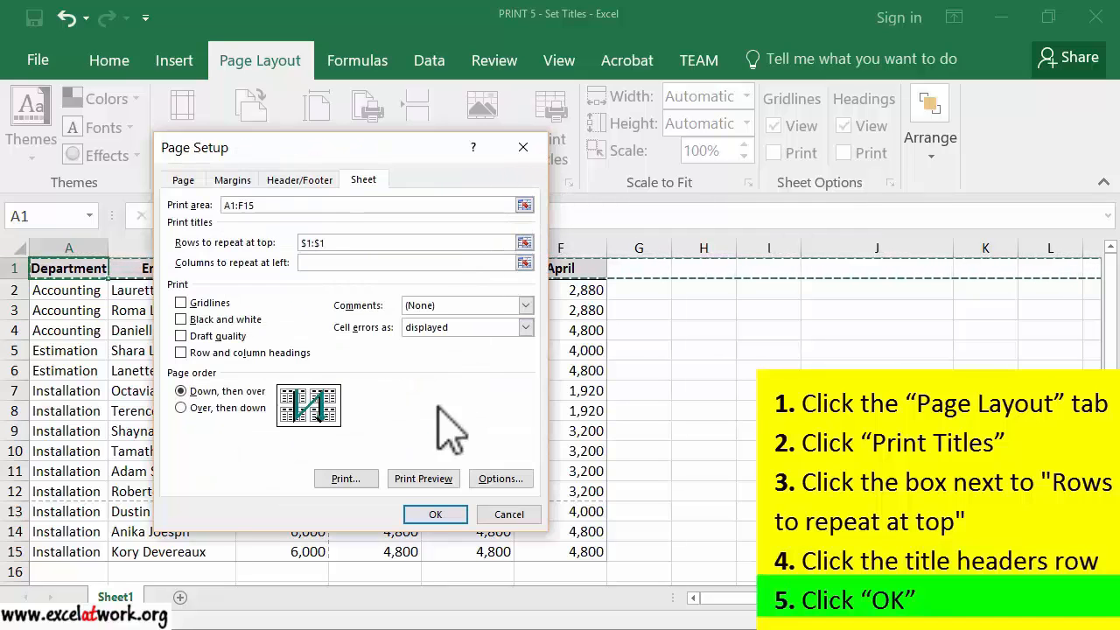
pyautogui.click(414, 515)
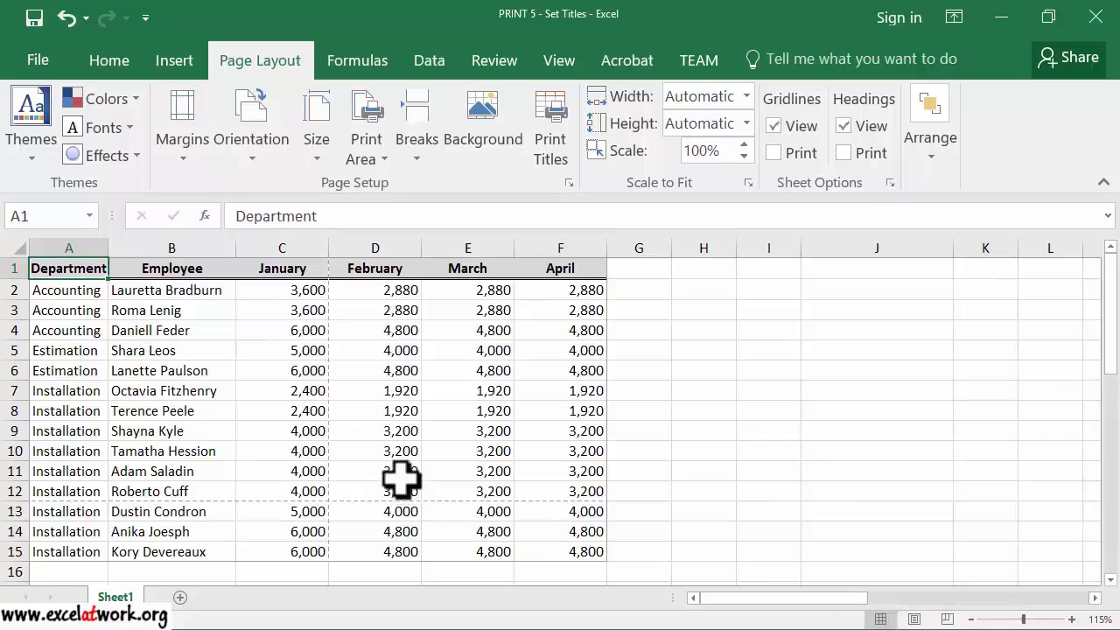
# - Return to the print preview and check the repeated heading row on each page through page 4
pyautogui.click(42, 58)
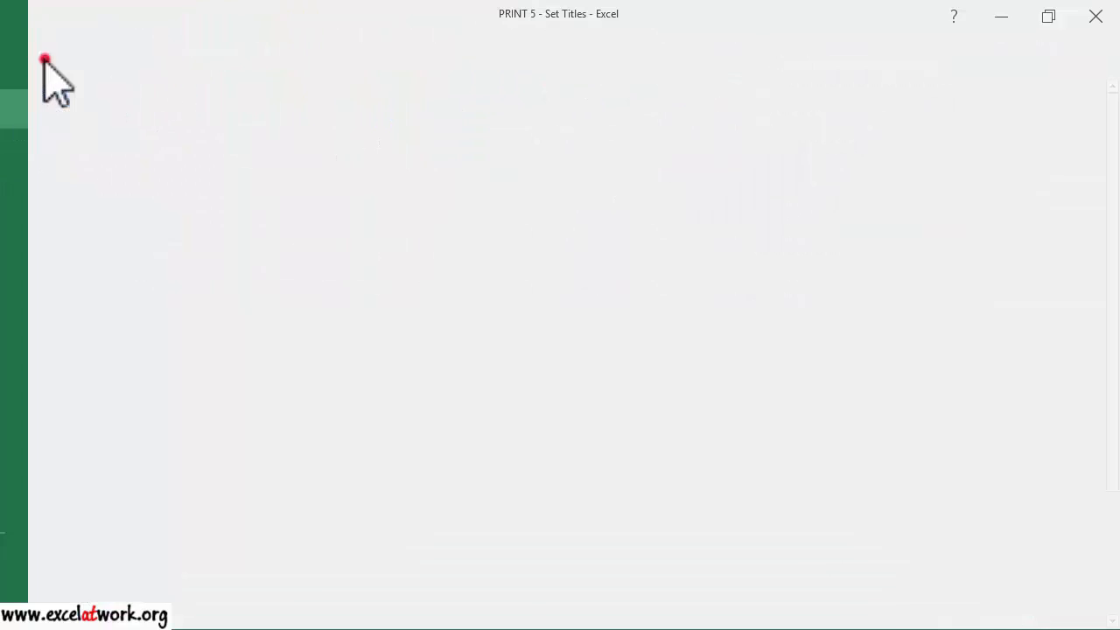
pyautogui.click(91, 363)
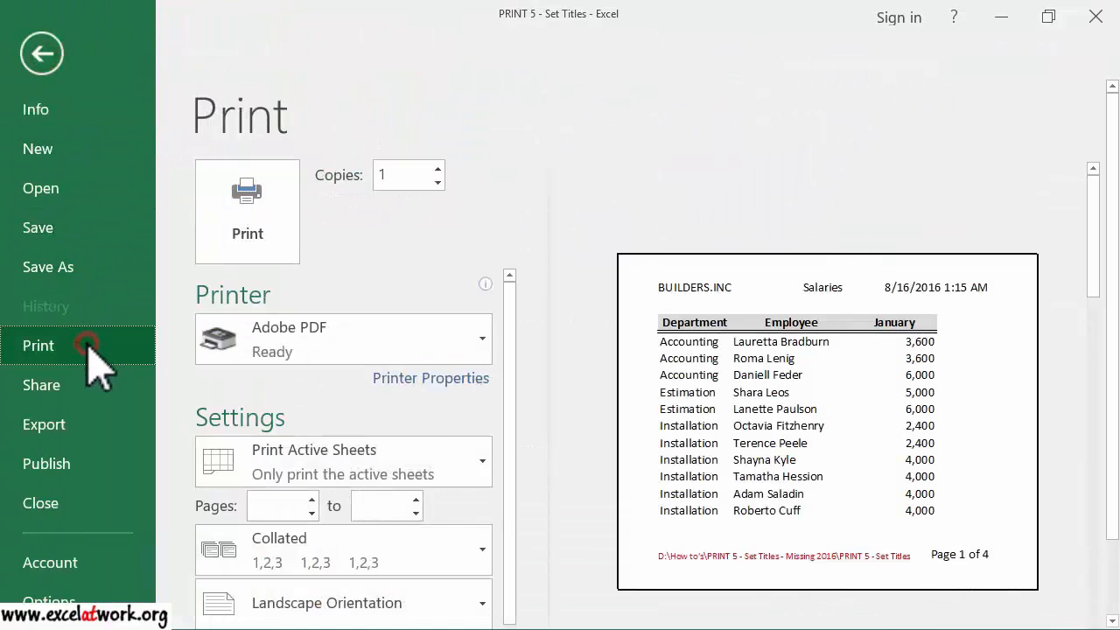
pyautogui.moveTo(1110, 372); pyautogui.dragTo(1096, 483)
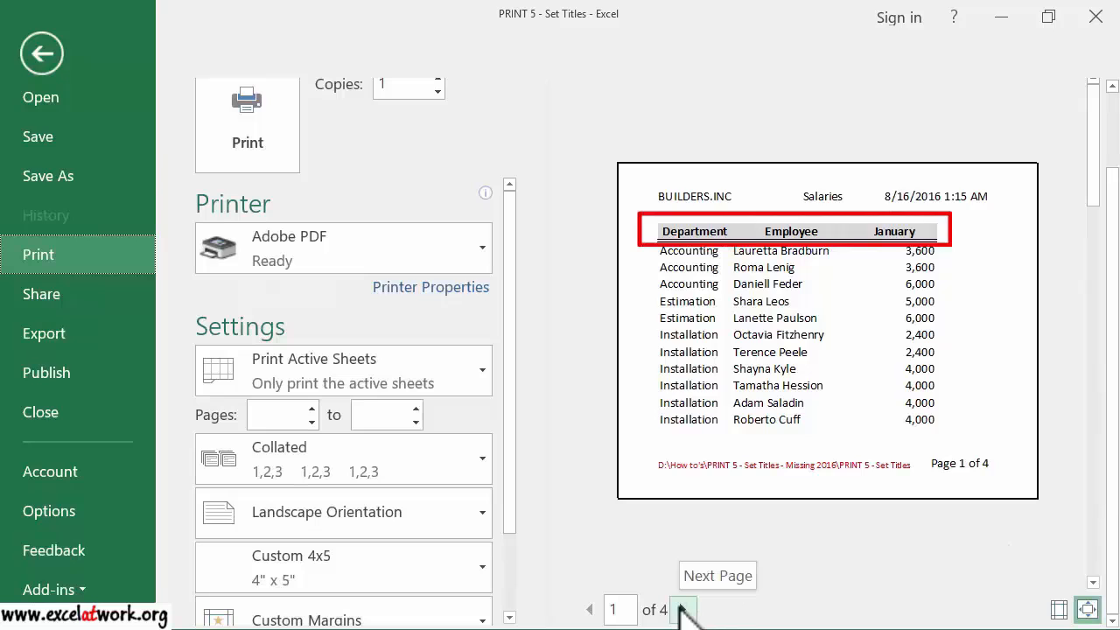
pyautogui.click(682, 609)
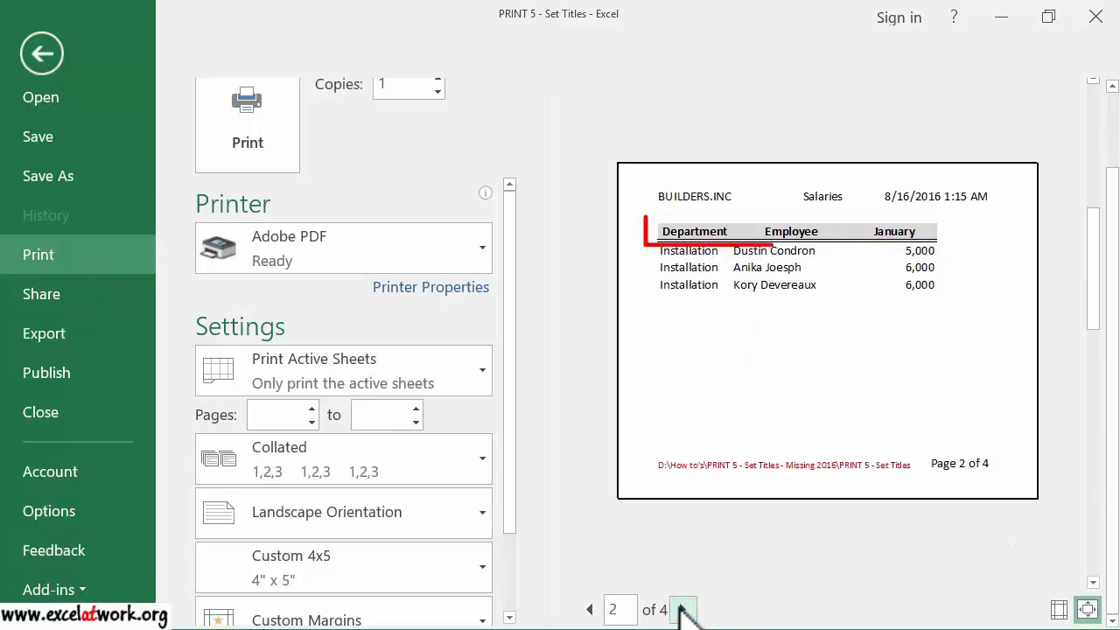
pyautogui.click(681, 609)
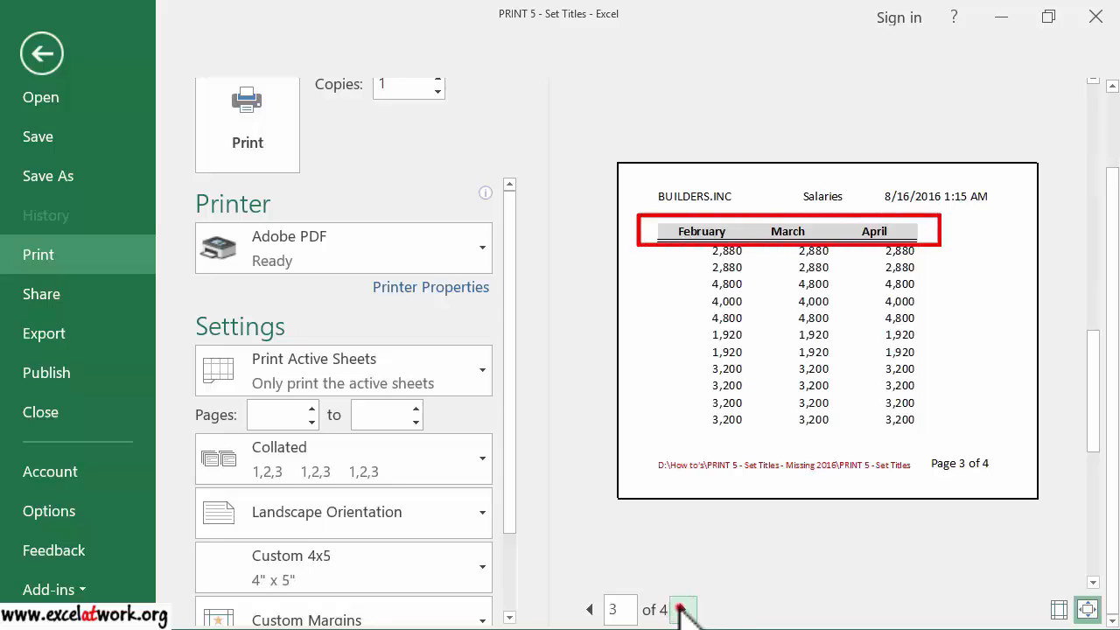
pyautogui.click(681, 610)
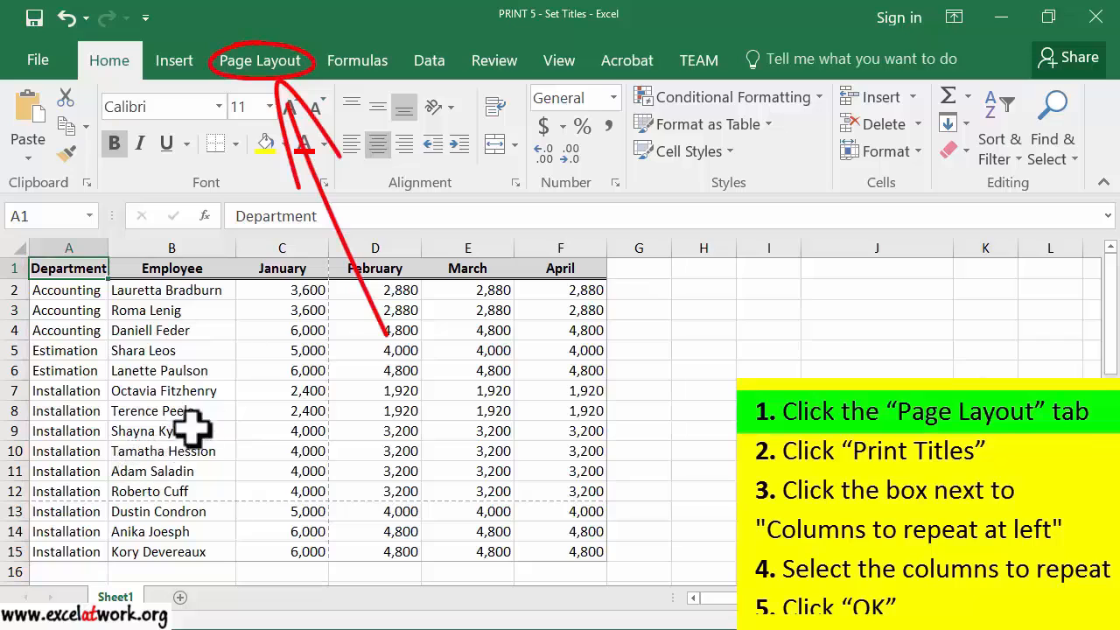
# - Set columns A and B ($A:$B) as the print title columns to repeat at the left of every page
pyautogui.click(276, 67)
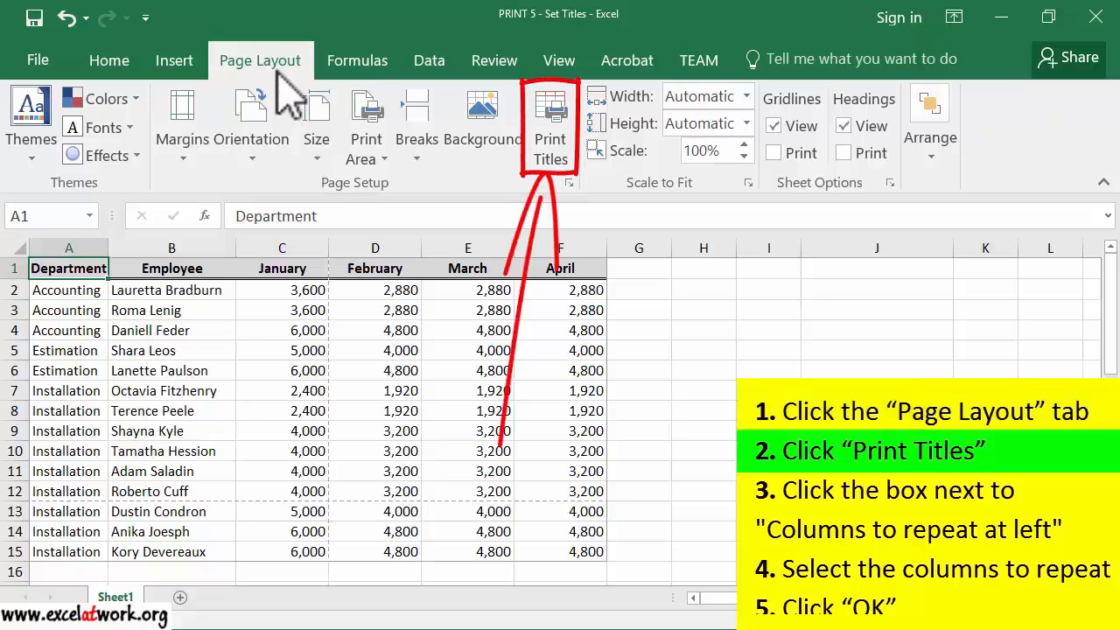
pyautogui.click(548, 147)
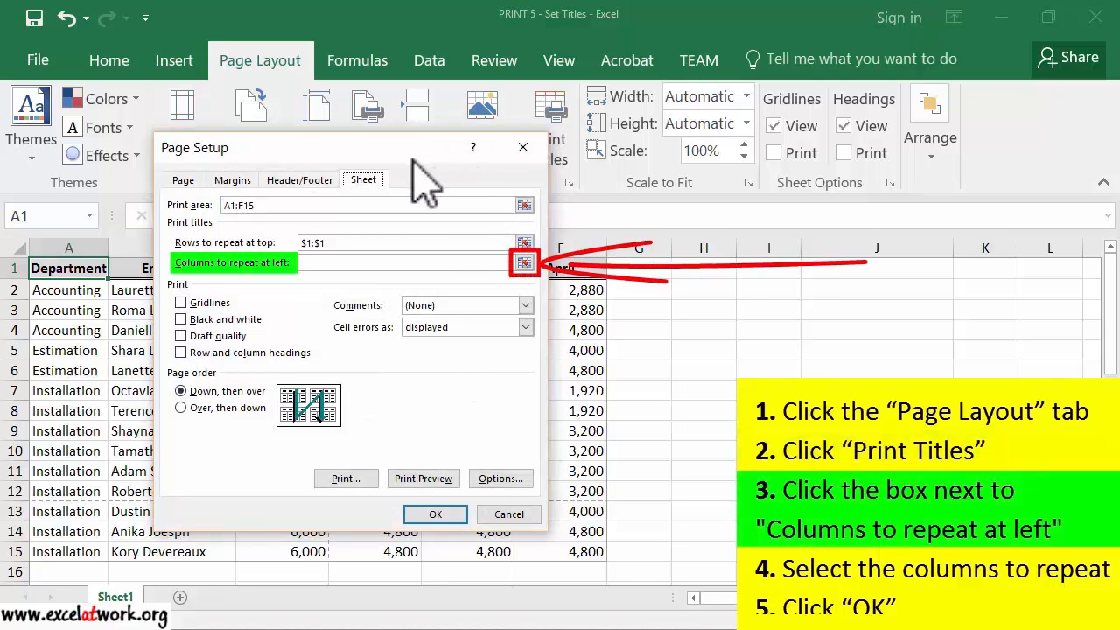
pyautogui.click(524, 263)
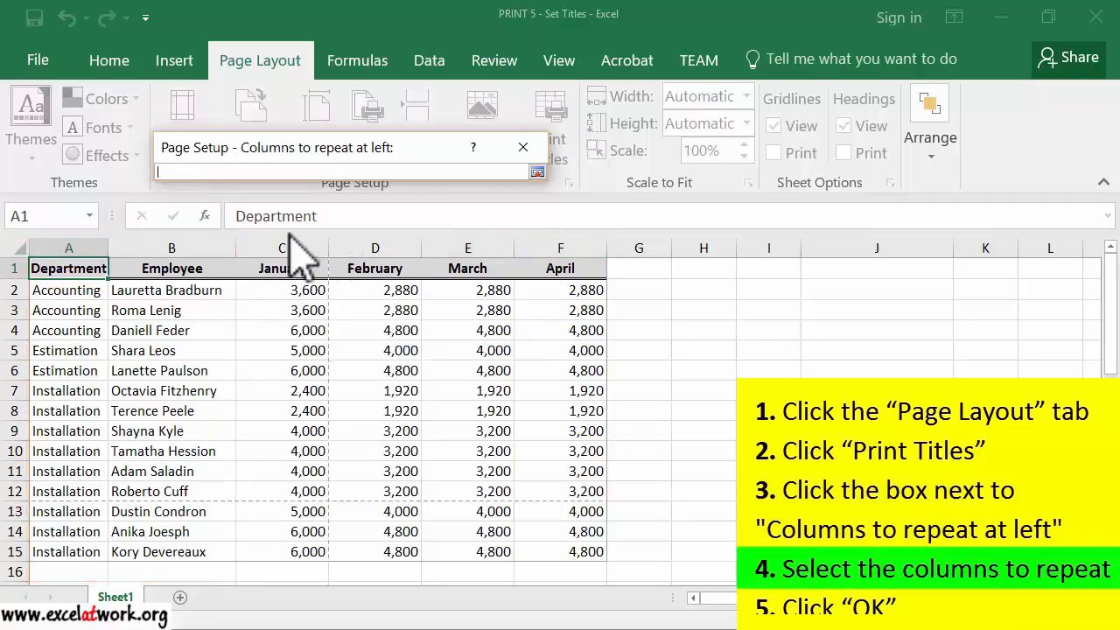
pyautogui.moveTo(171, 249); pyautogui.dragTo(72, 254)
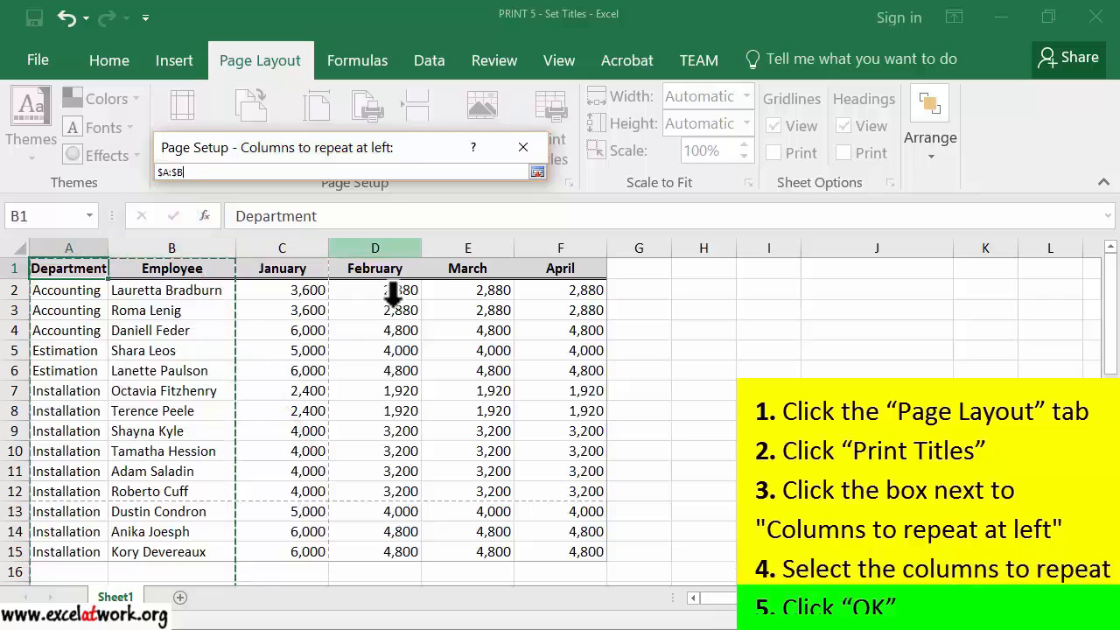
pyautogui.click(537, 173)
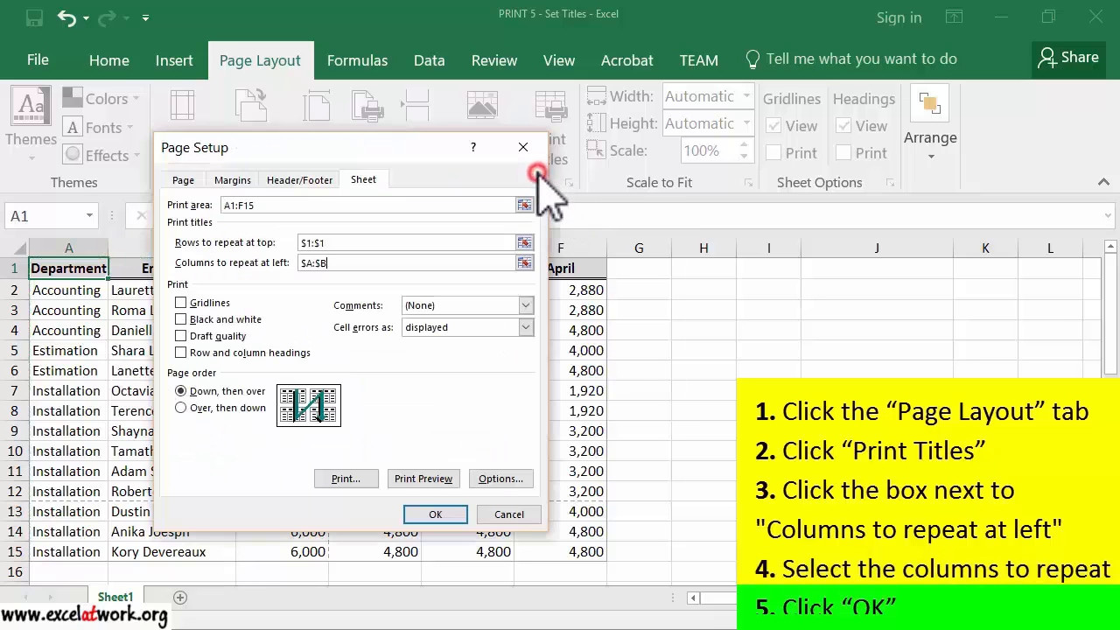
pyautogui.click(413, 517)
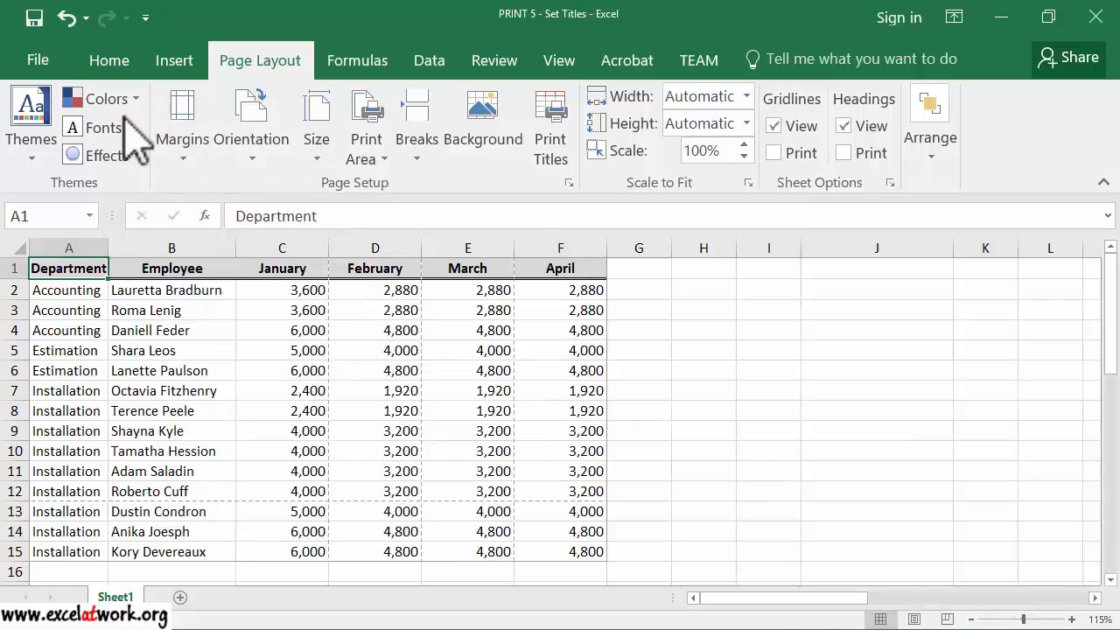
# - Return to the print preview and page forward from page 1, checking the Department and Employee columns on each page
pyautogui.click(40, 57)
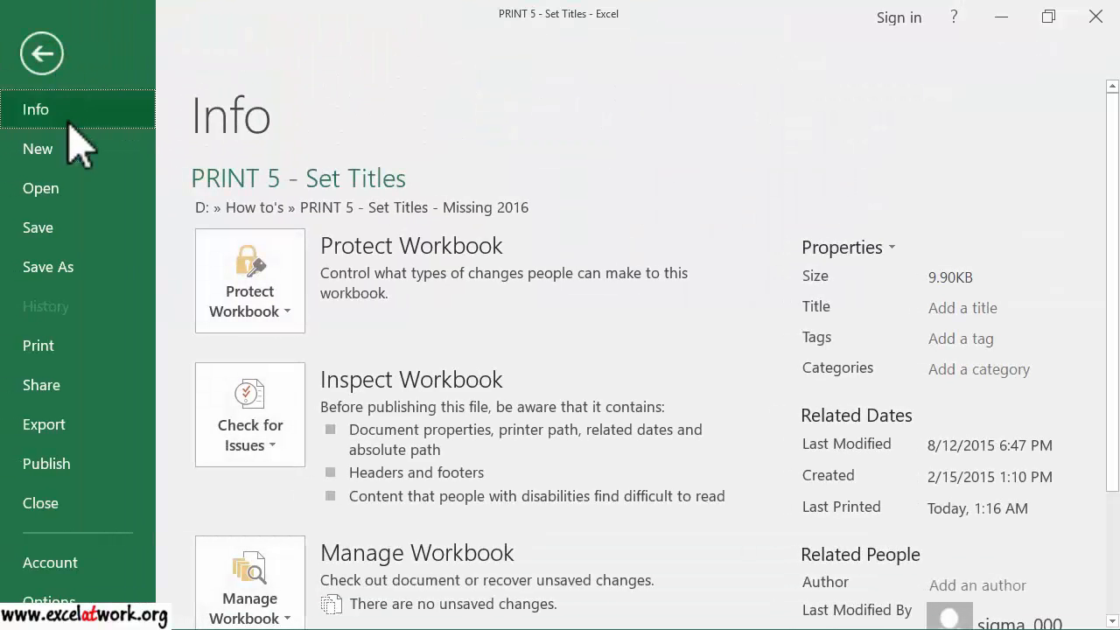
pyautogui.click(107, 363)
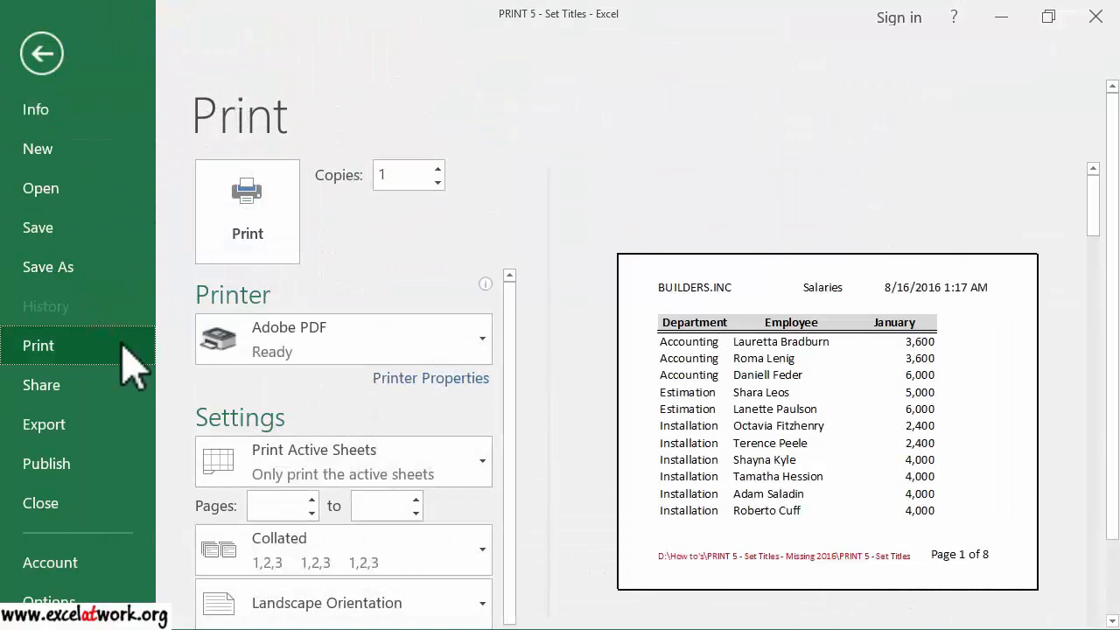
pyautogui.moveTo(1112, 458); pyautogui.dragTo(1109, 578)
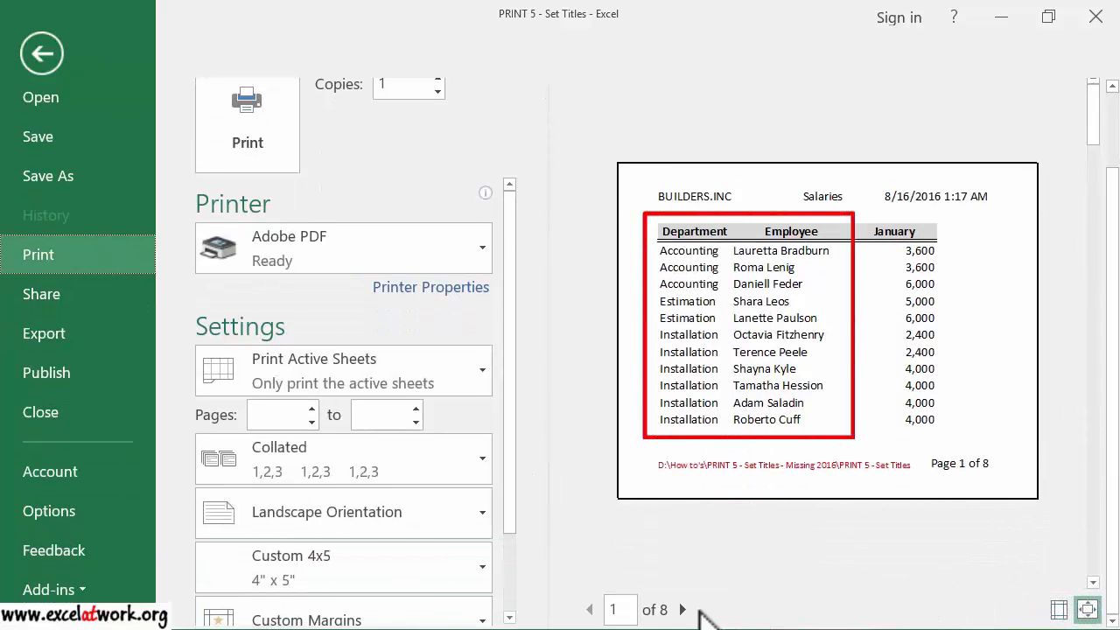
pyautogui.click(682, 610)
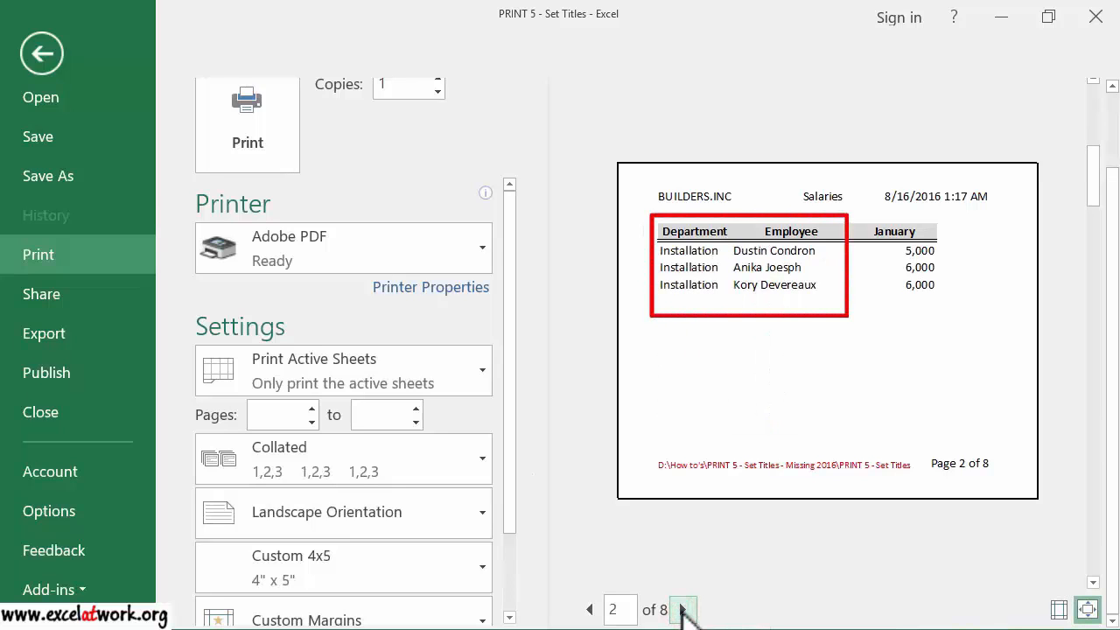
pyautogui.click(681, 609)
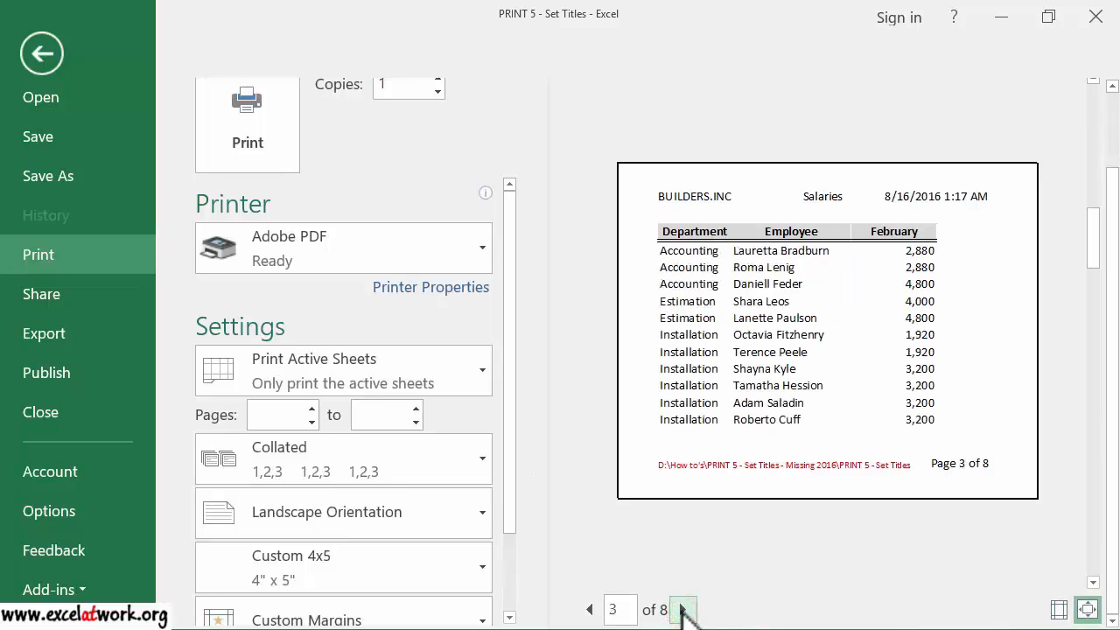
pyautogui.click(682, 609)
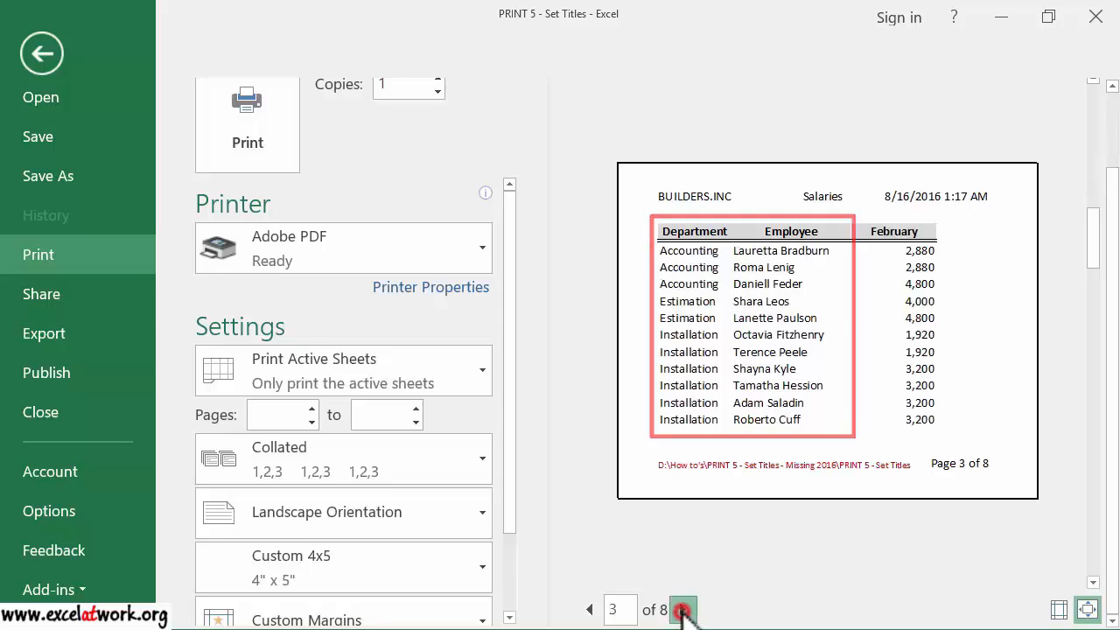